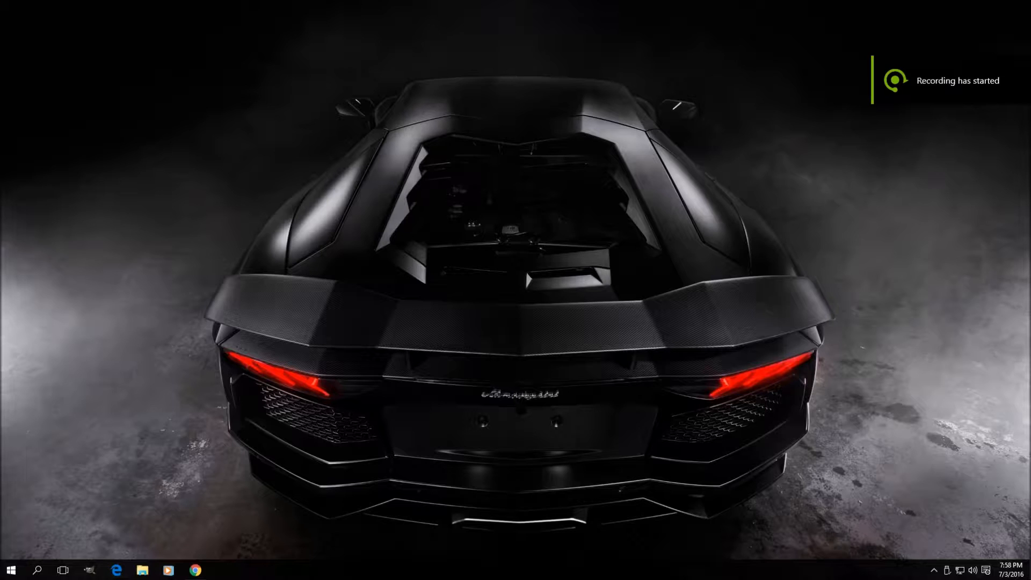
Bring the Chrome window with the MAME 174 HLSL video page to the front
click(195, 571)
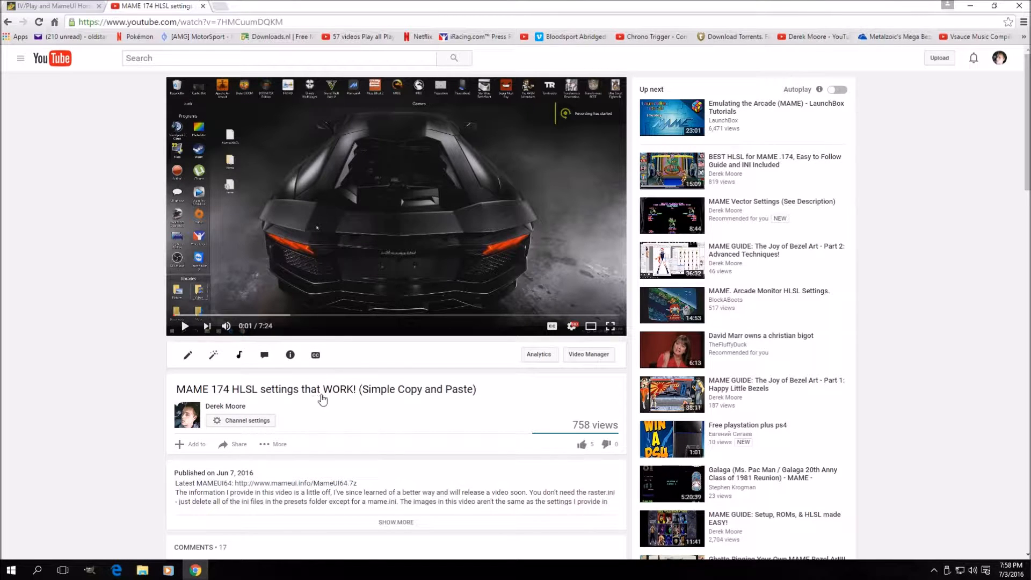
scroll(484, 504, down, 1)
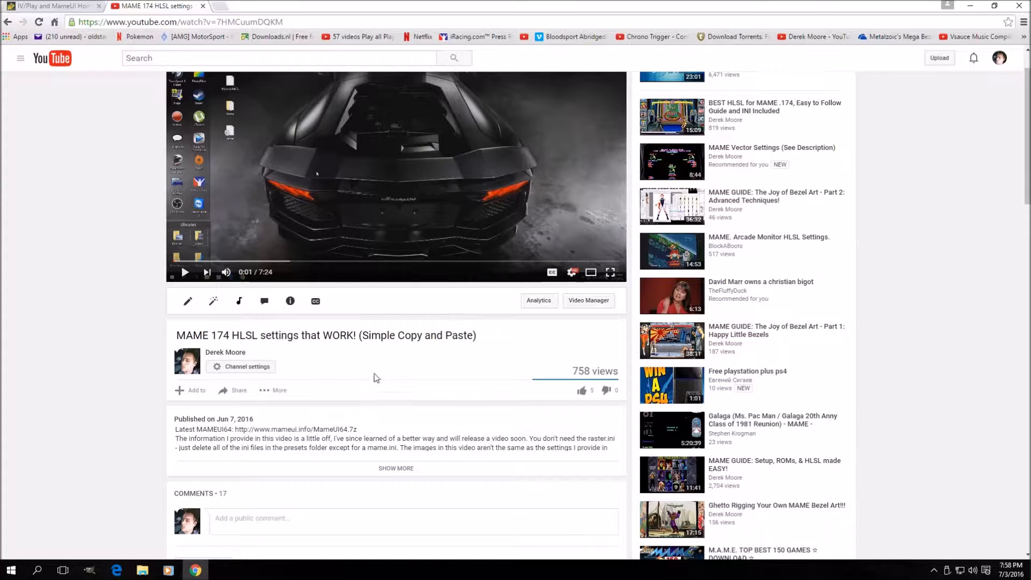
scroll(435, 425, down, 2)
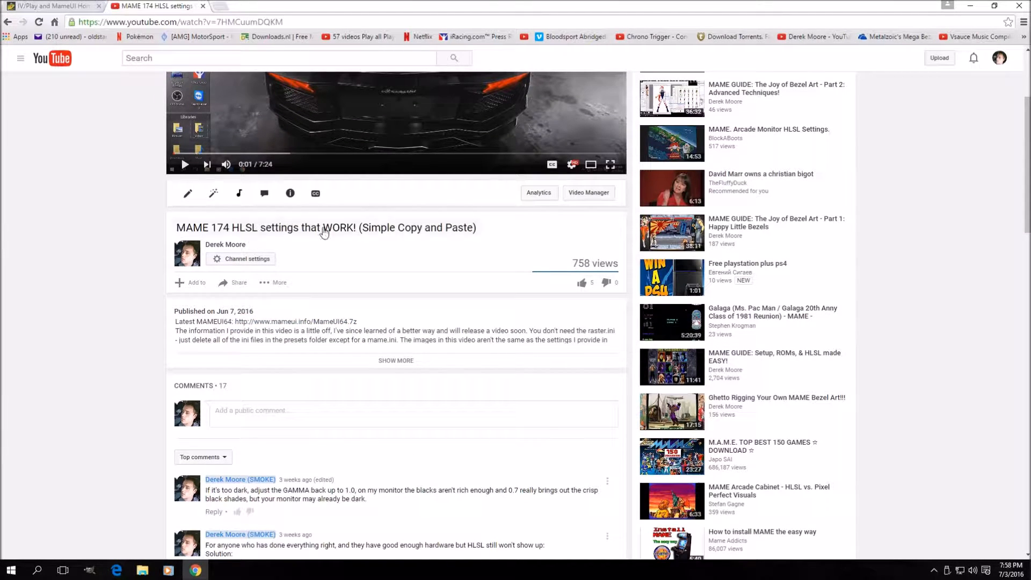
scroll(459, 302, up, 3)
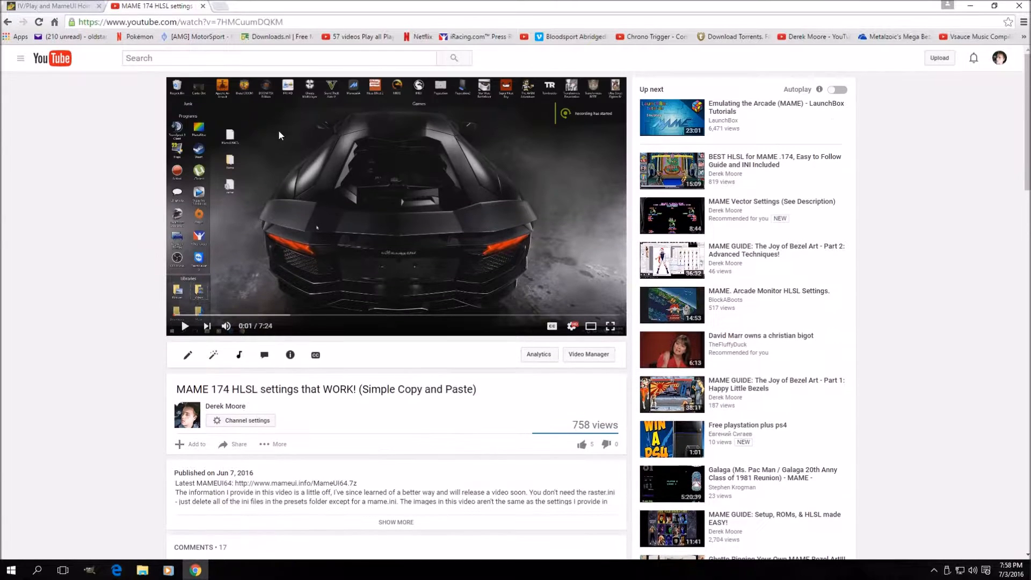
scroll(459, 302, down, 5)
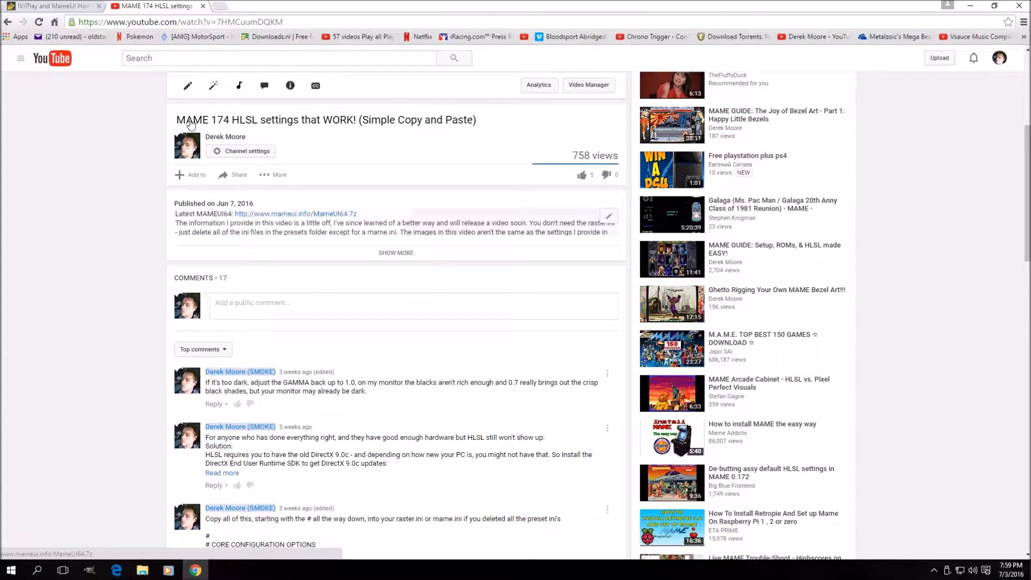
click(57, 7)
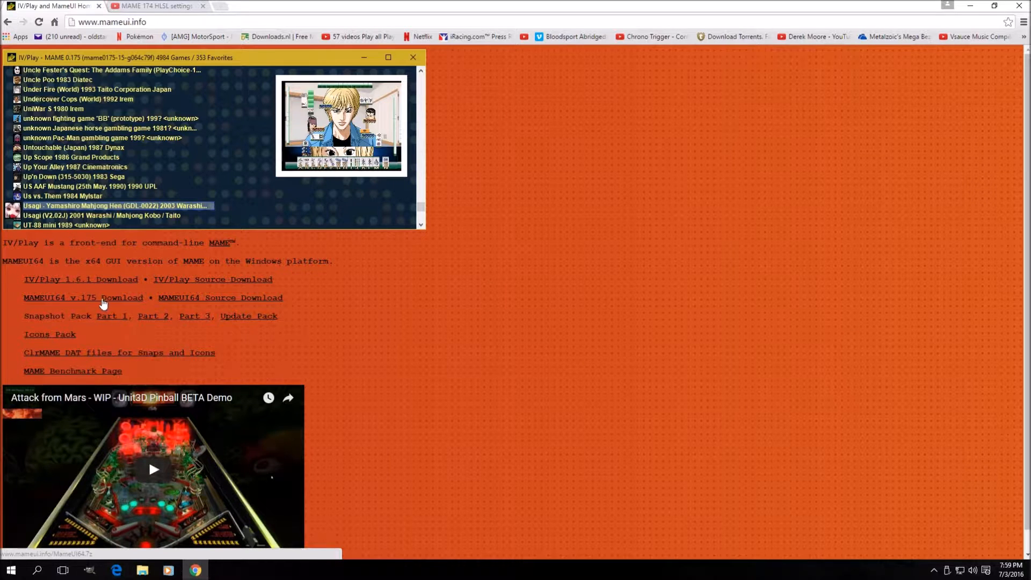
click(154, 7)
scroll(486, 236, up, 3)
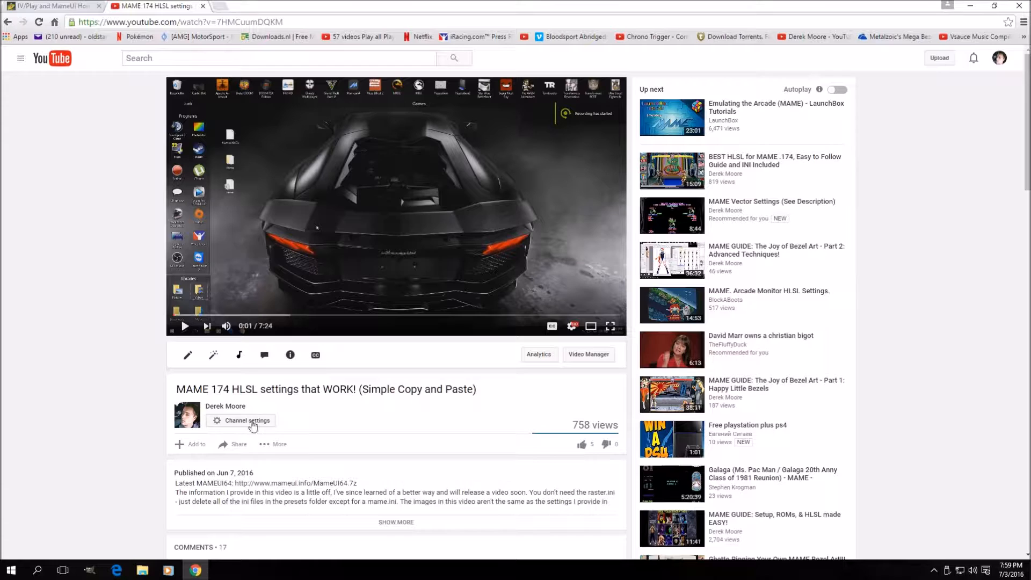
Start the MameUI64.7z download from the description link and check the mameui.info page
click(261, 485)
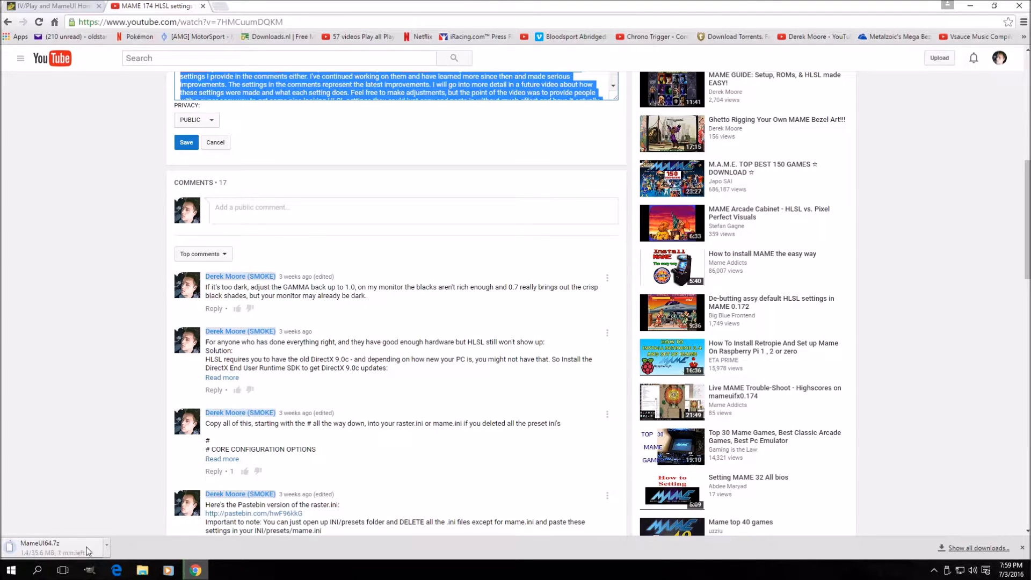
click(60, 7)
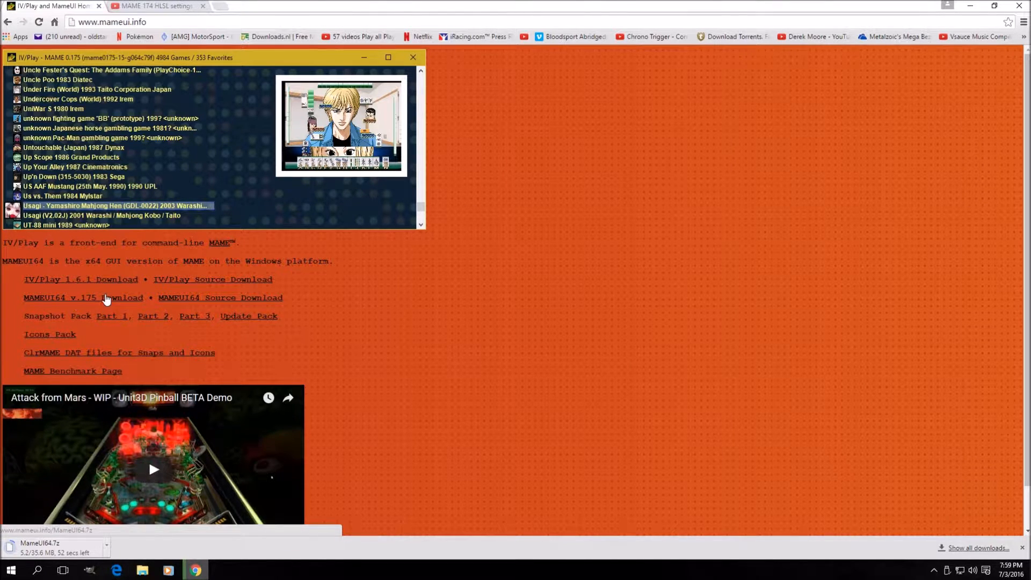
click(157, 7)
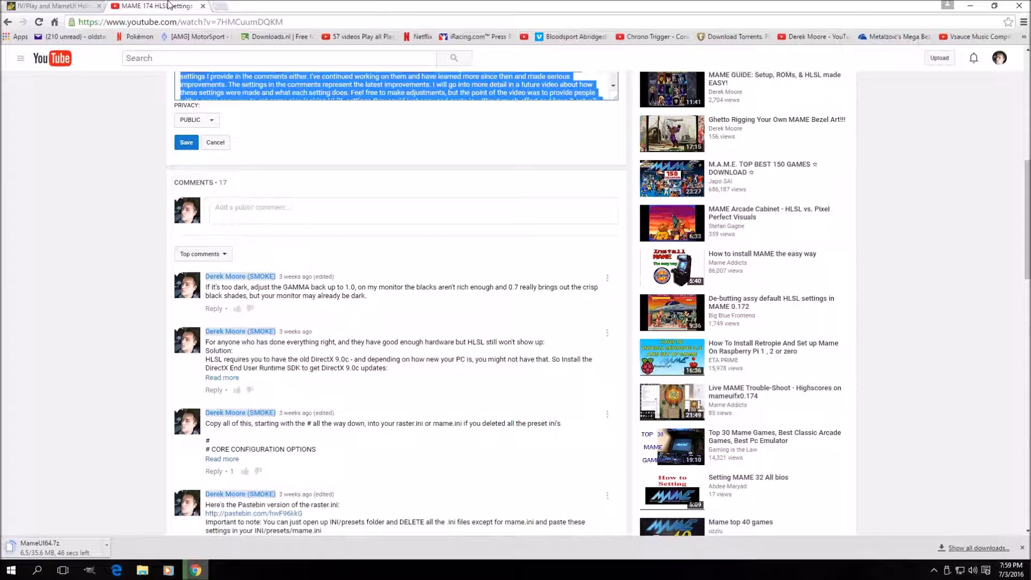
scroll(323, 209, up, 2)
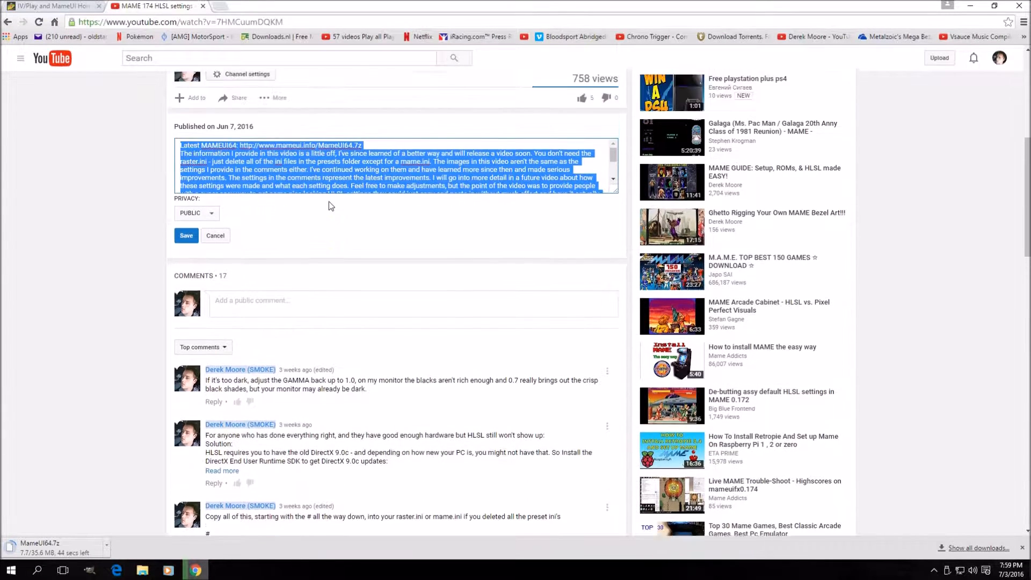
scroll(323, 208, up, 2)
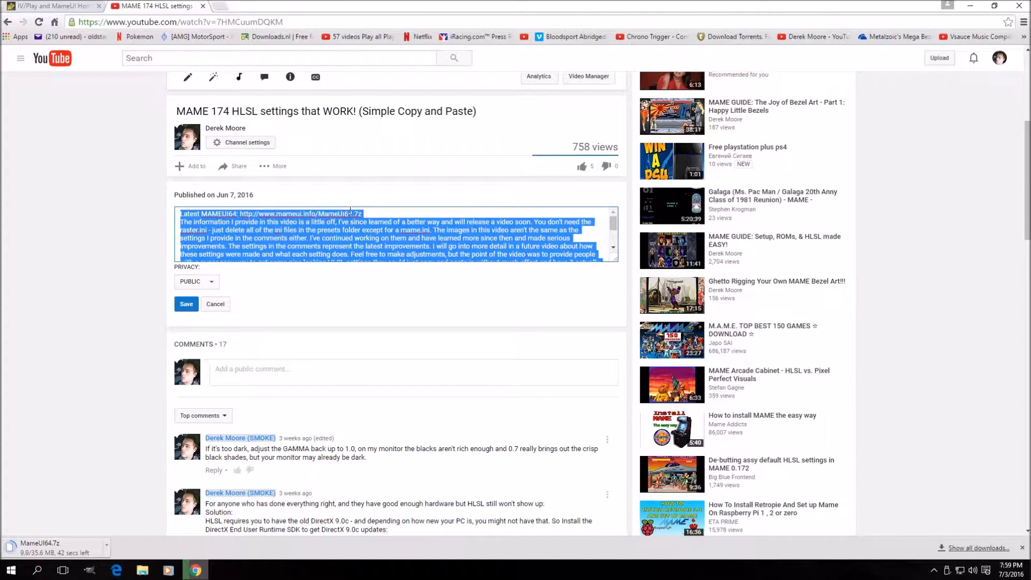
Close the mameui.info page and minimise Chrome to reveal the desktop
click(57, 6)
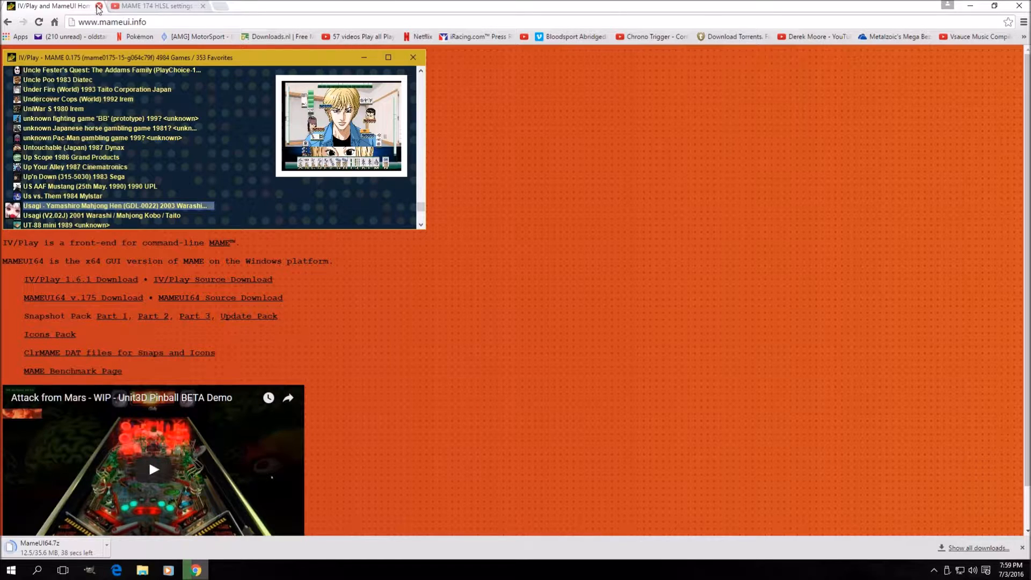
click(98, 6)
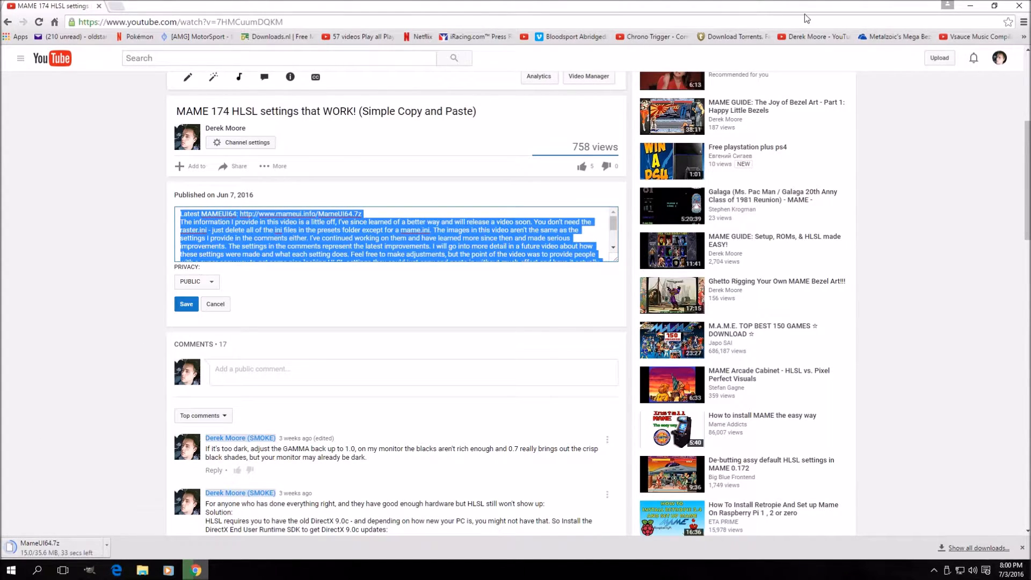
click(971, 6)
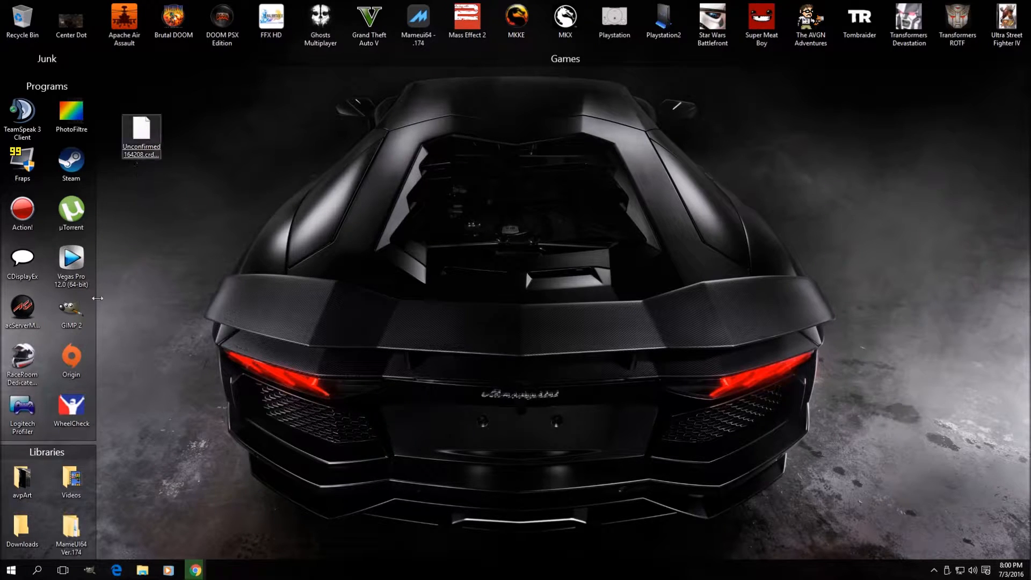
Wait for MameUI64.7z to finish downloading, then leave Chrome minimised over the desktop
click(179, 106)
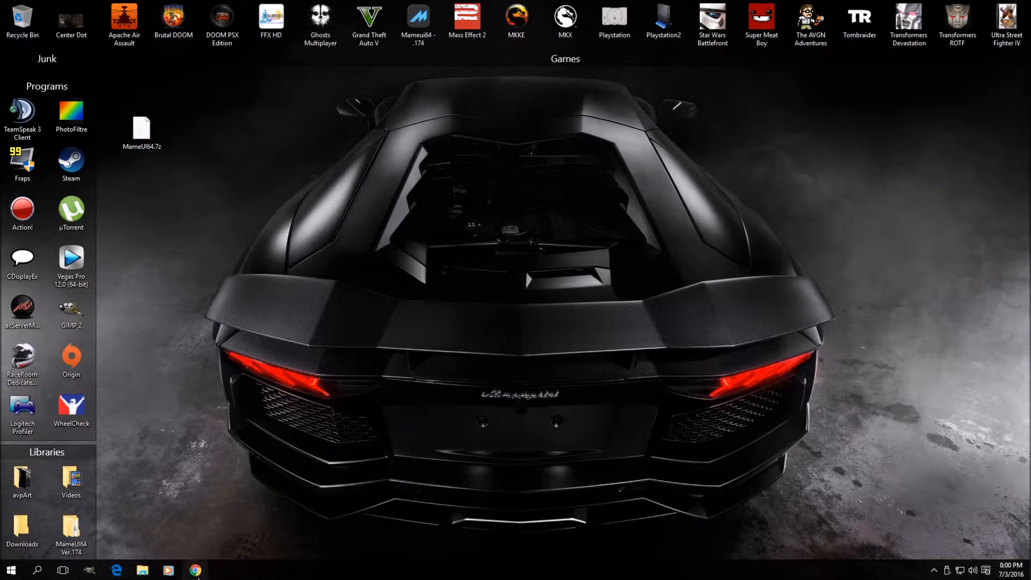
click(196, 571)
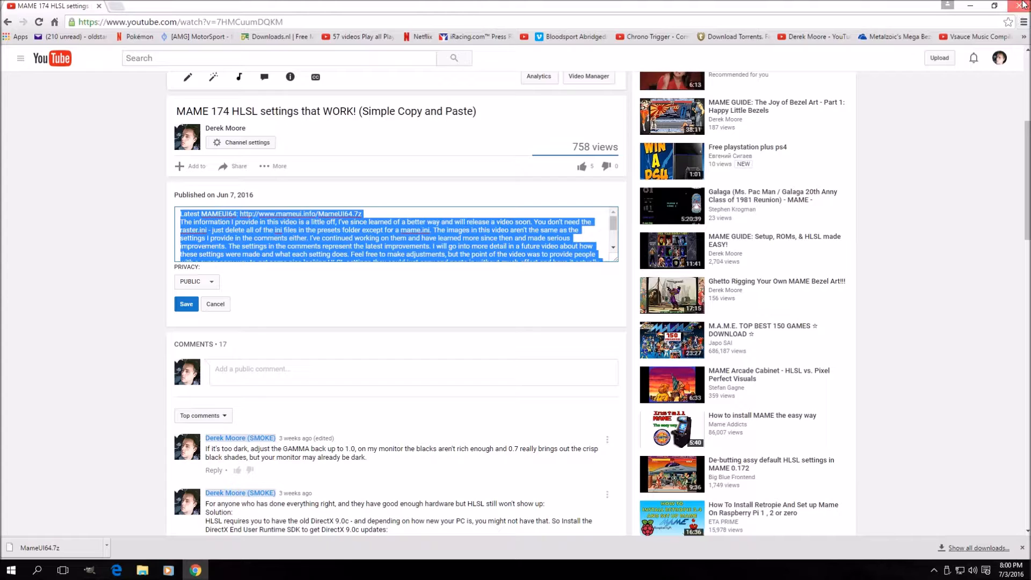
click(971, 6)
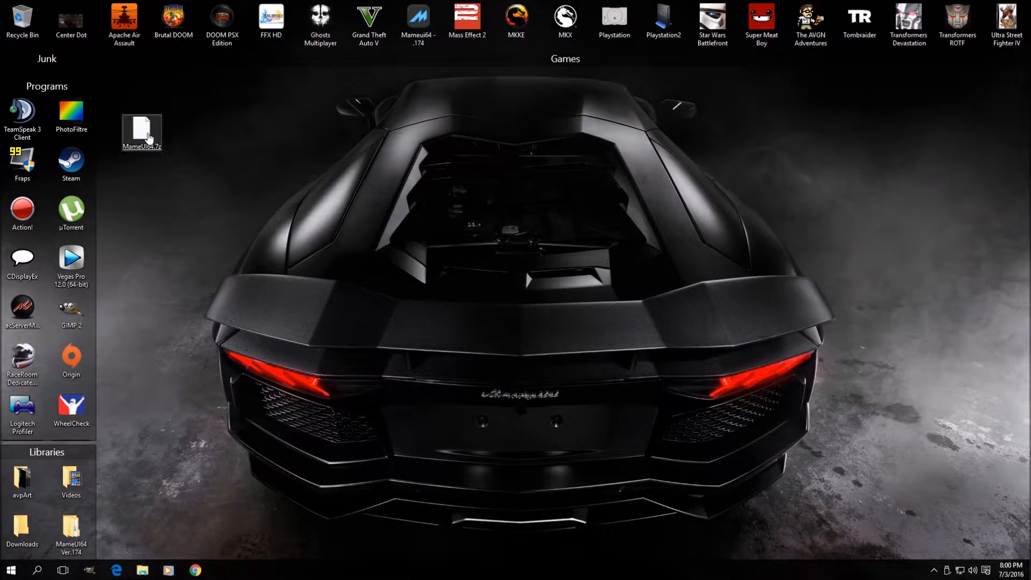
Extract MameUI64.7z here with 7-Zip and place the new MameUI64 folder below the archive
right_click(152, 138)
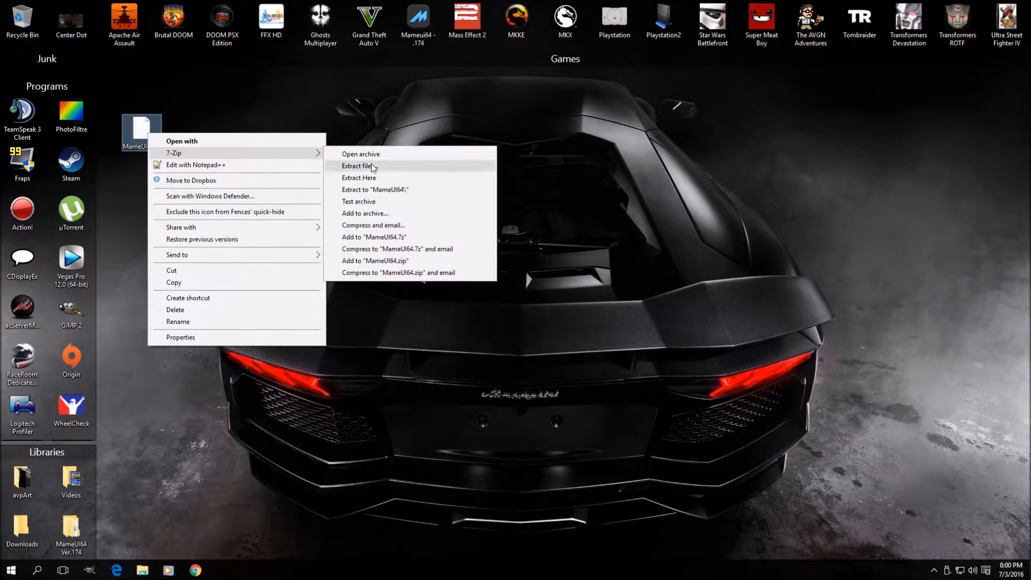
click(379, 191)
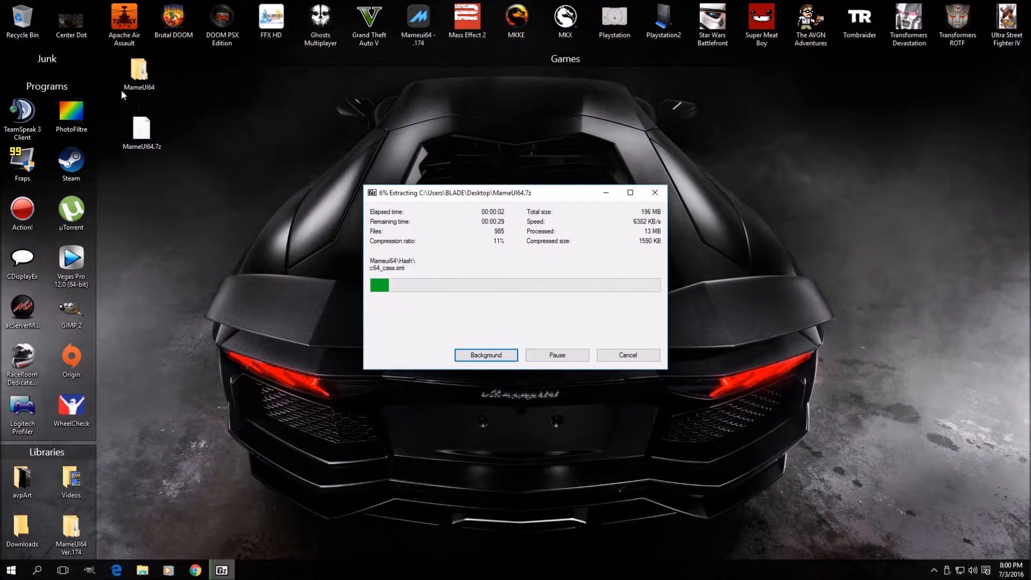
drag(139, 77, 141, 185)
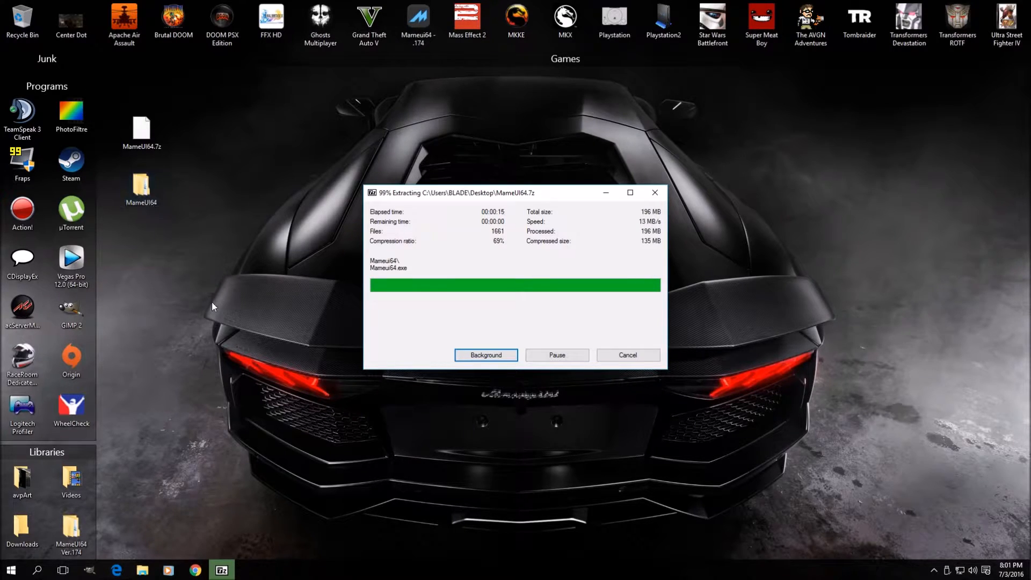
Rename the extracted folder to 'MameUI64 Ver.175'
right_click(144, 193)
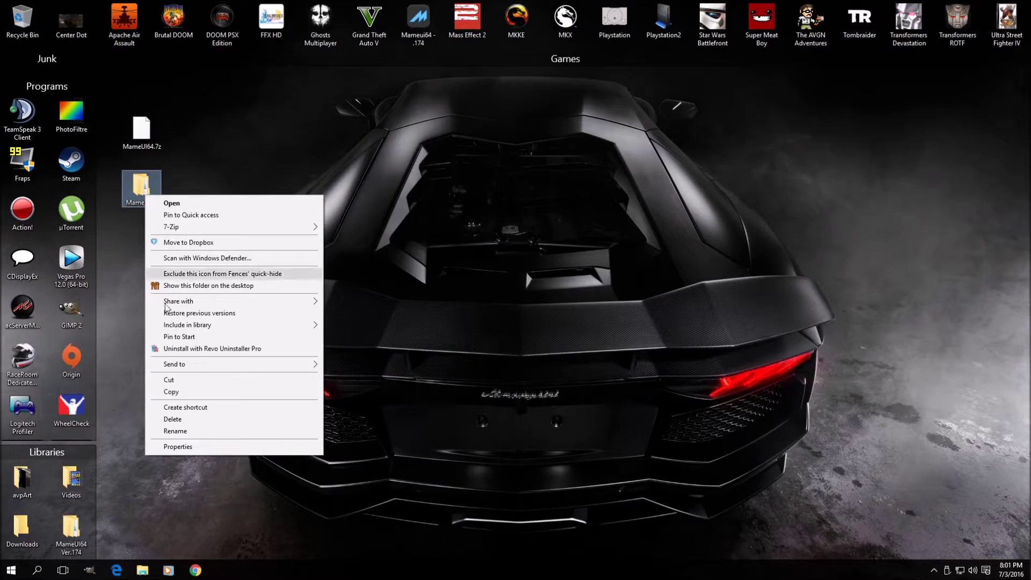
click(175, 430)
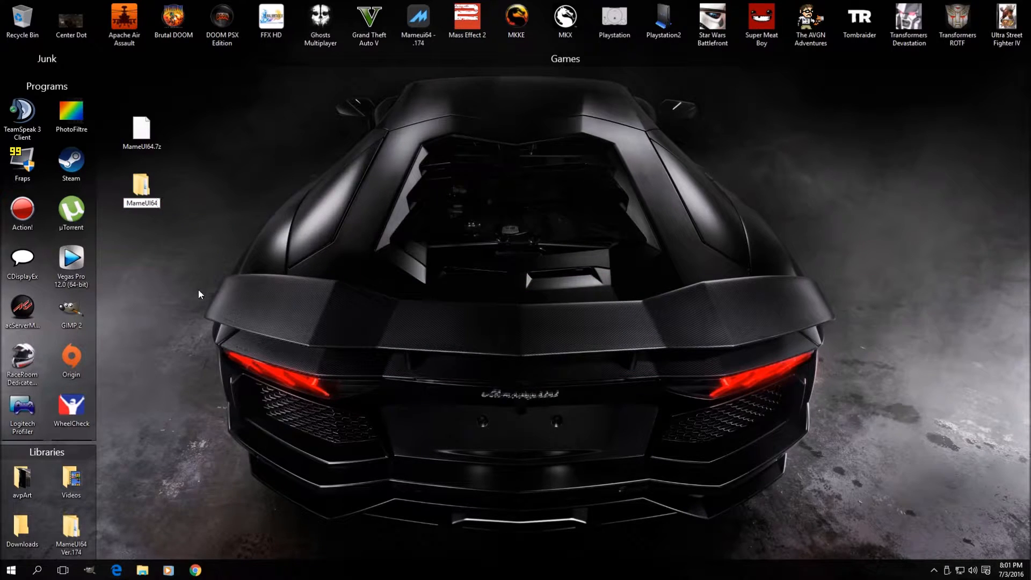
text( Ver.175)
key(Return)
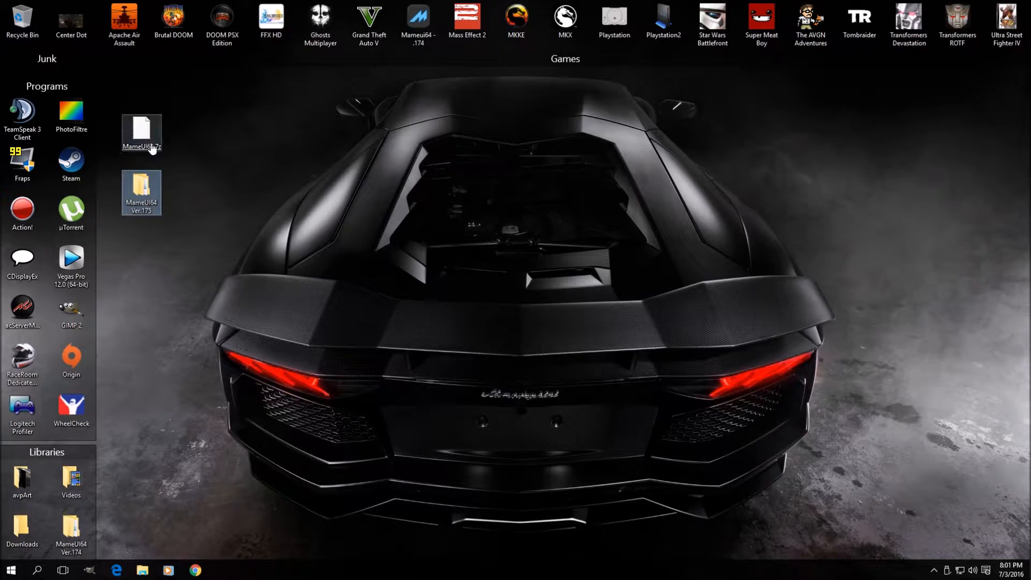
Delete the MameUI64.7z archive from the desktop
click(149, 139)
right_click(149, 139)
click(181, 313)
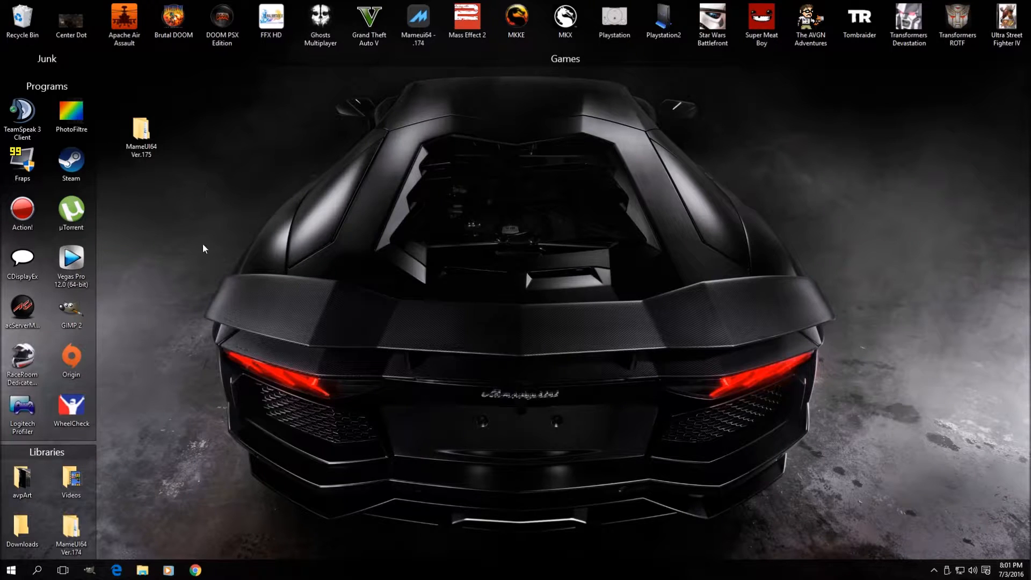
Arrange the Ver.175 and Ver.174 folder windows side by side, Ver.175 on the right
double_click(141, 133)
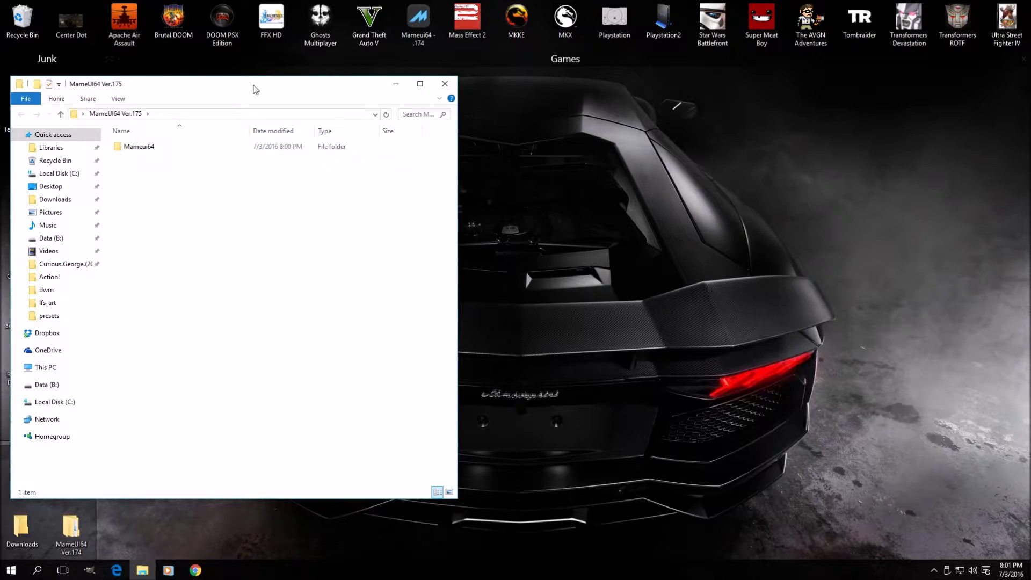
drag(255, 88, 828, 72)
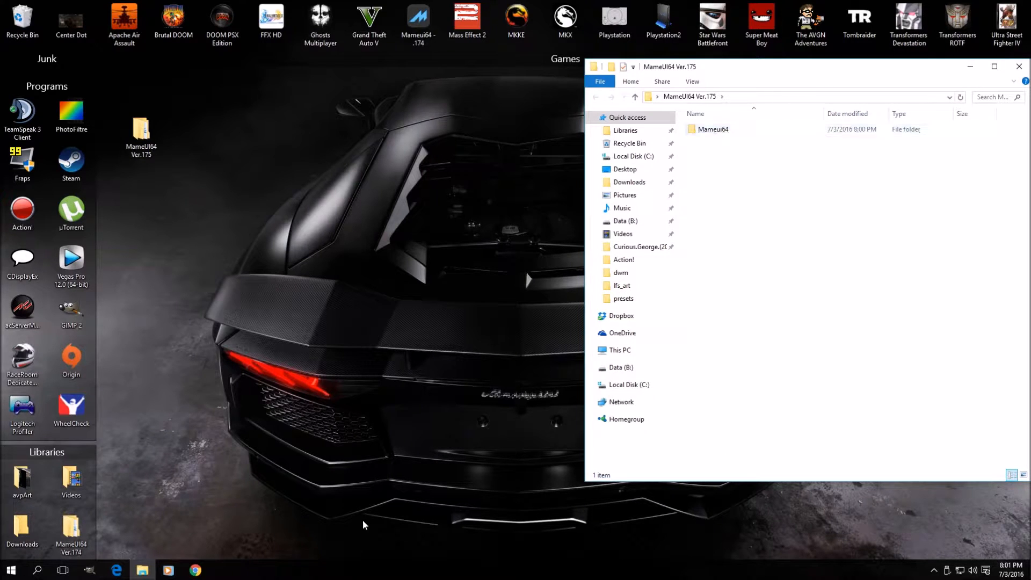
click(72, 534)
double_click(70, 534)
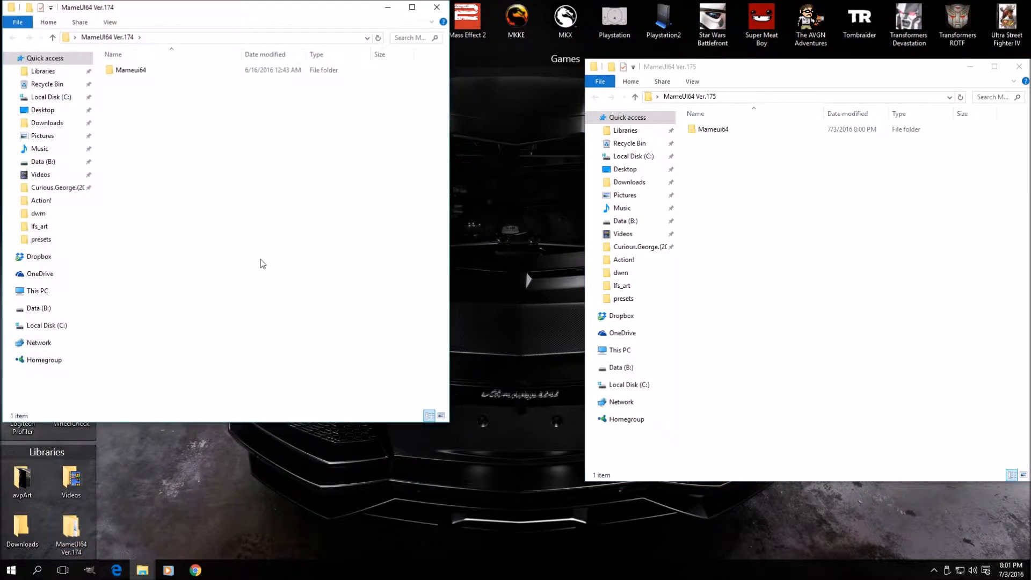
drag(215, 8, 216, 72)
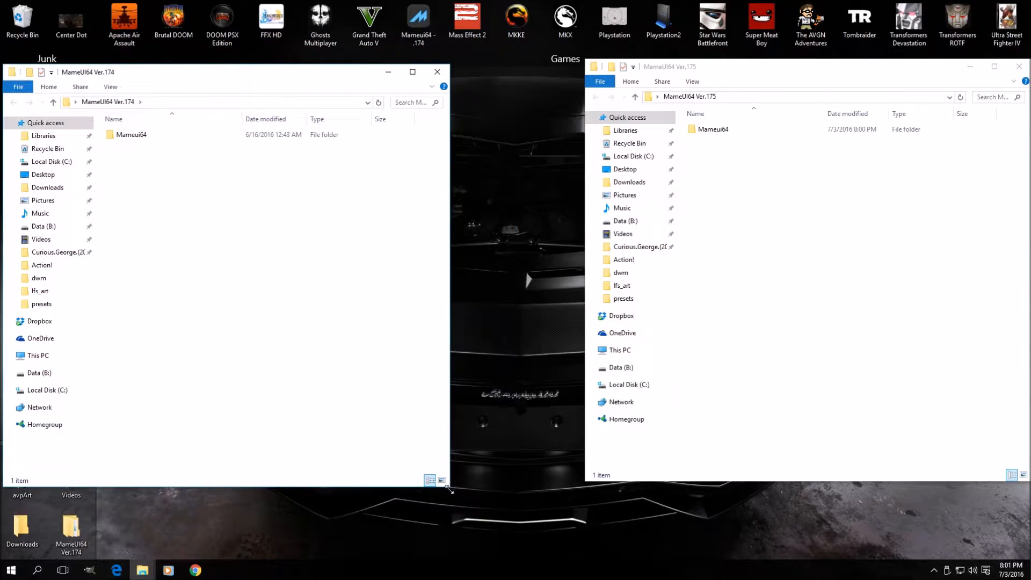
drag(451, 489, 495, 558)
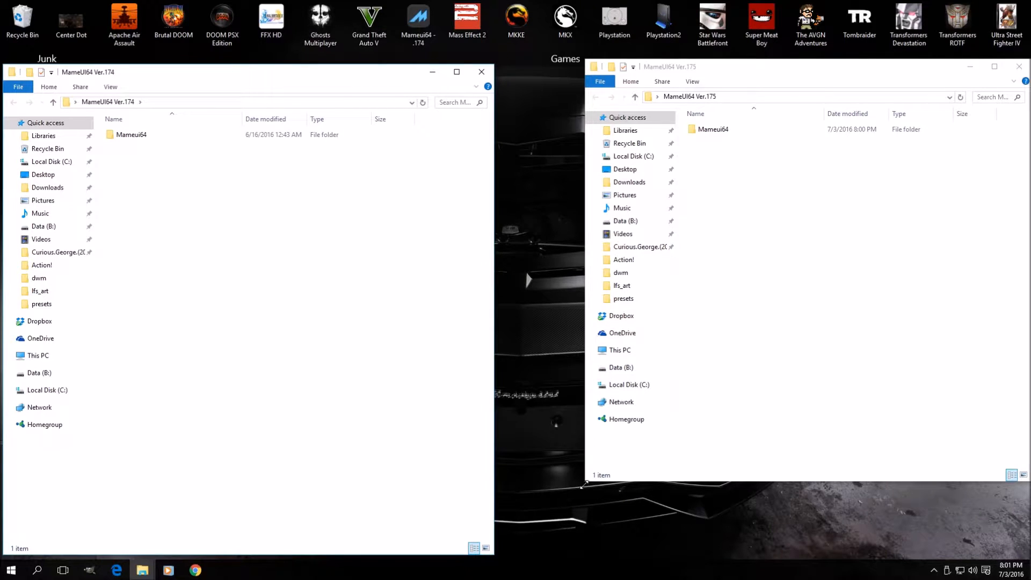
drag(586, 481, 506, 553)
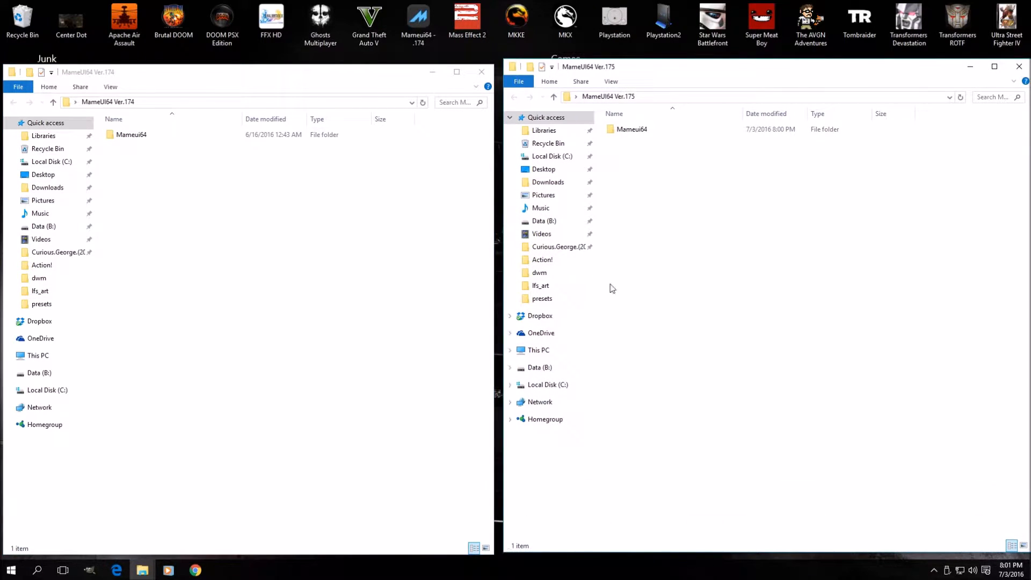
Open the inner Mameui64 folder in both the Ver.175 and Ver.174 windows
double_click(632, 129)
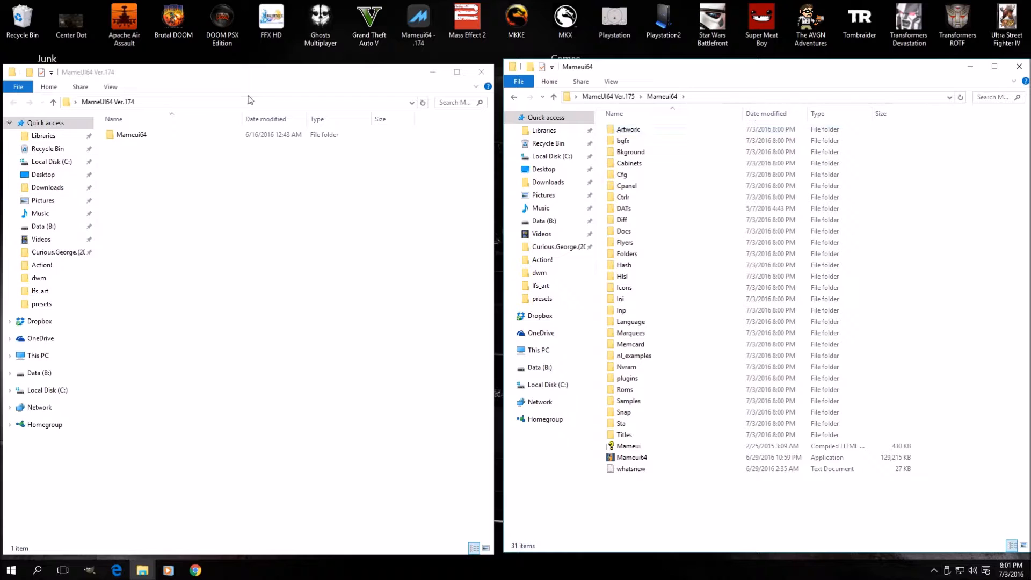
click(130, 135)
double_click(130, 135)
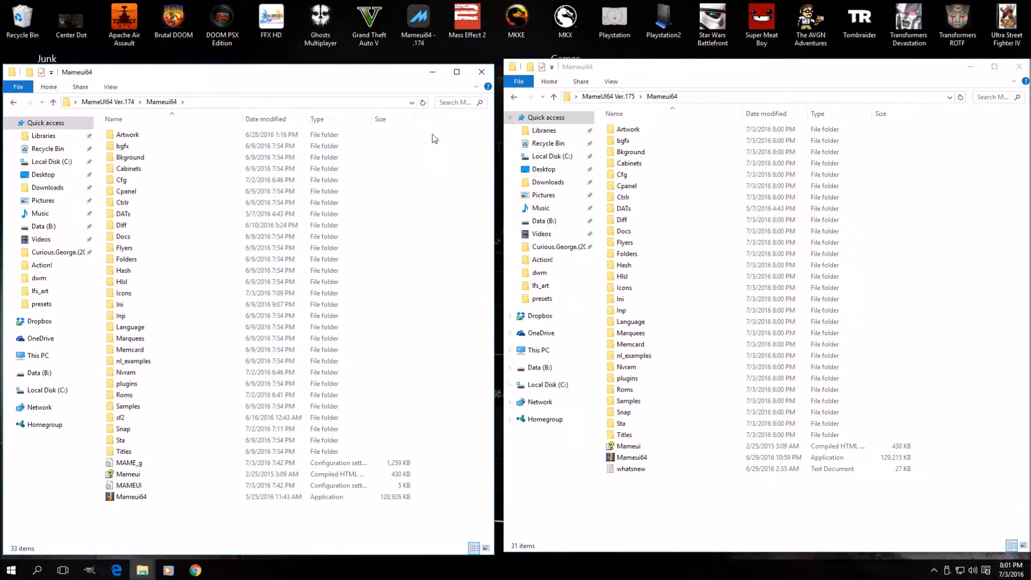
Copy the old Artwork folder into the Ver.175 Mameui64 folder, skipping existing files
drag(127, 136, 981, 191)
click(975, 210)
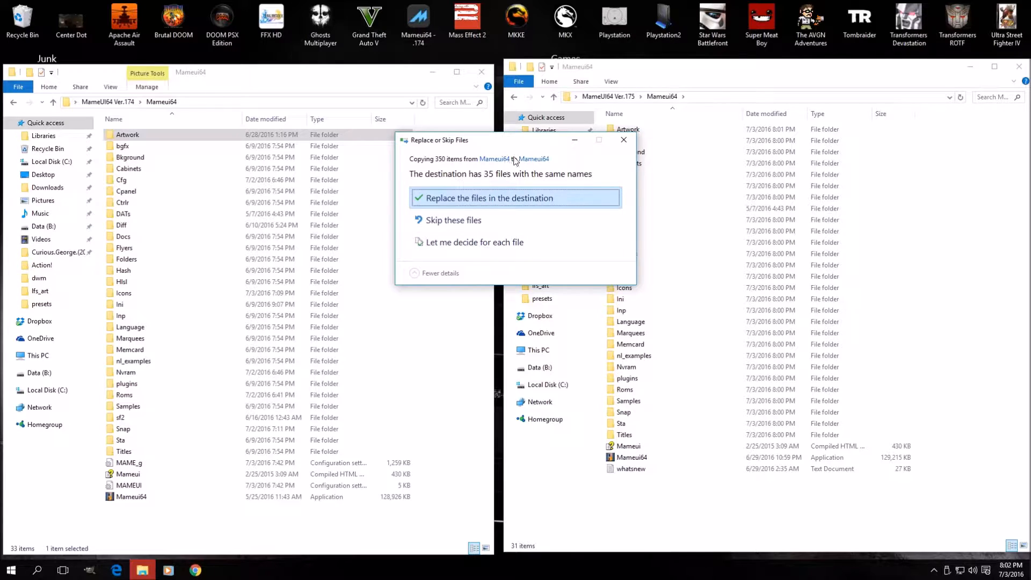
click(457, 220)
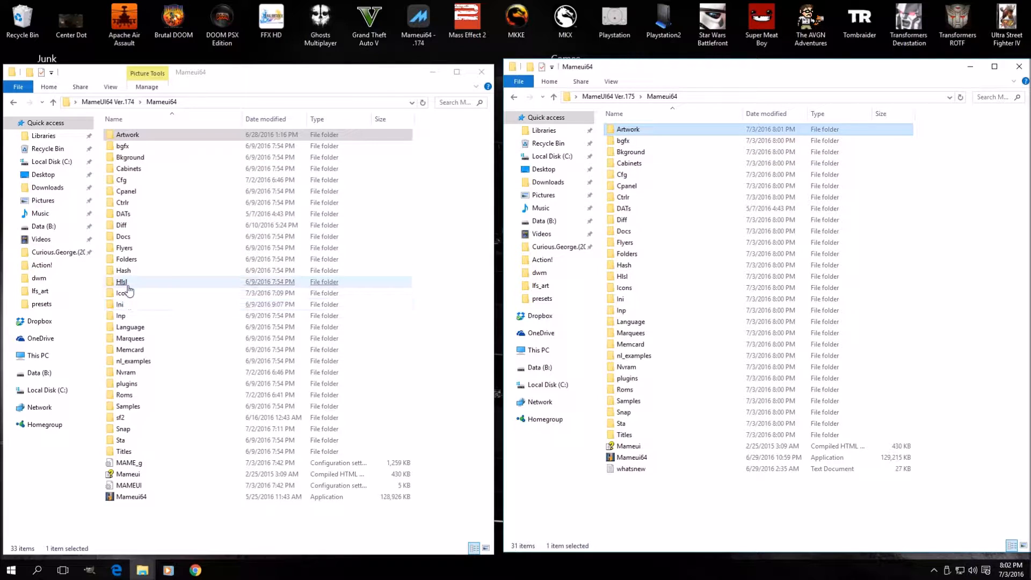
Check the old Cfg folder, then copy it into Ver.175 keeping the existing Dir.txt
double_click(121, 180)
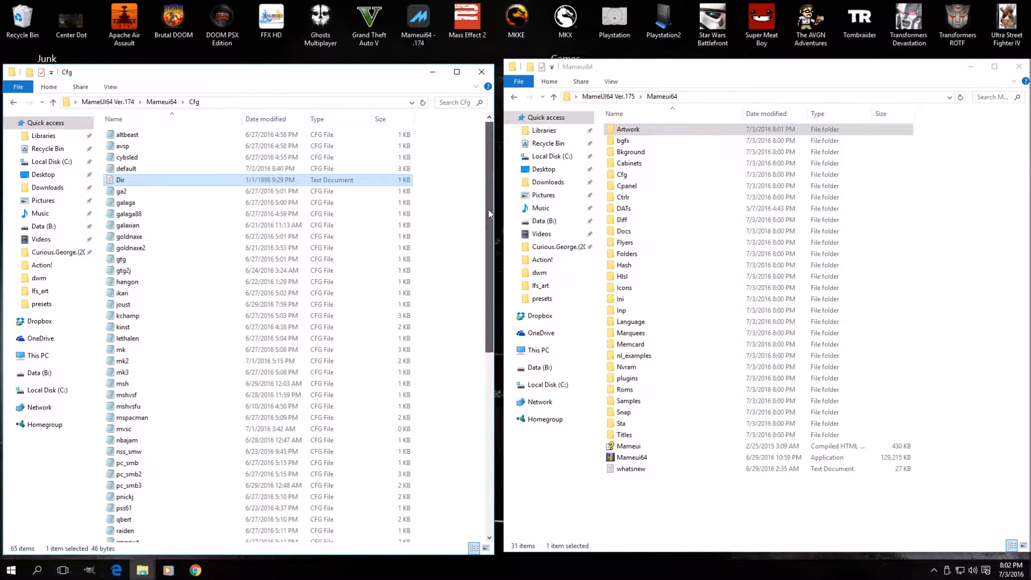
mouse_move(488, 220)
mouse_down()
mouse_move(494, 430)
mouse_move(496, 196)
mouse_up()
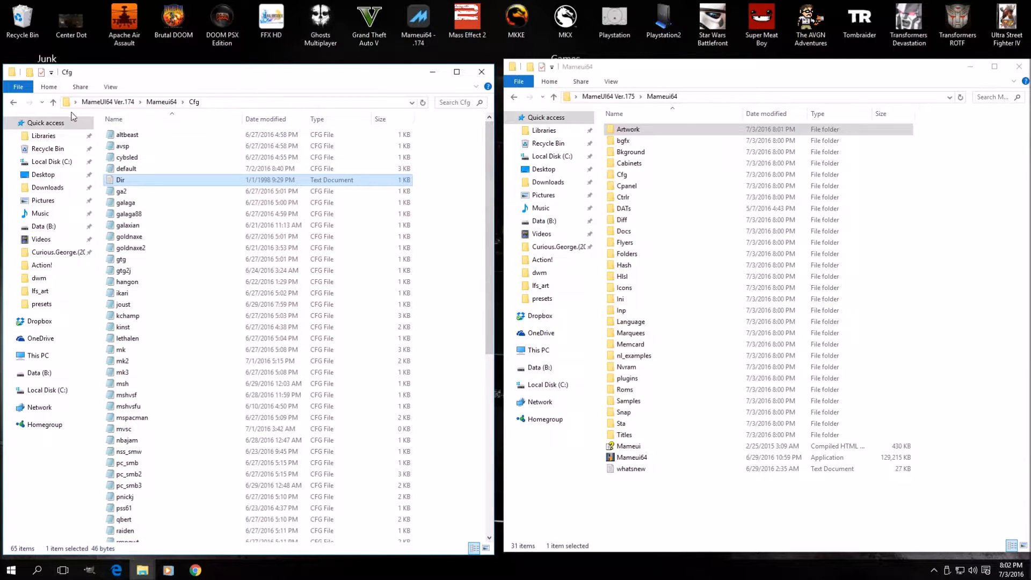
click(12, 104)
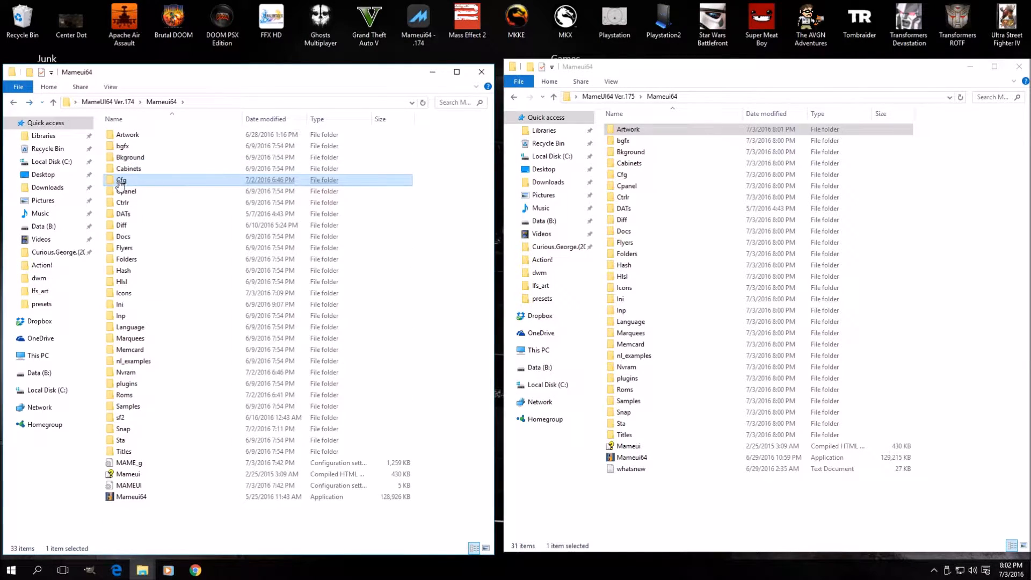
mouse_move(122, 180)
mouse_down()
mouse_move(298, 184)
mouse_move(1008, 242)
mouse_up()
click(988, 252)
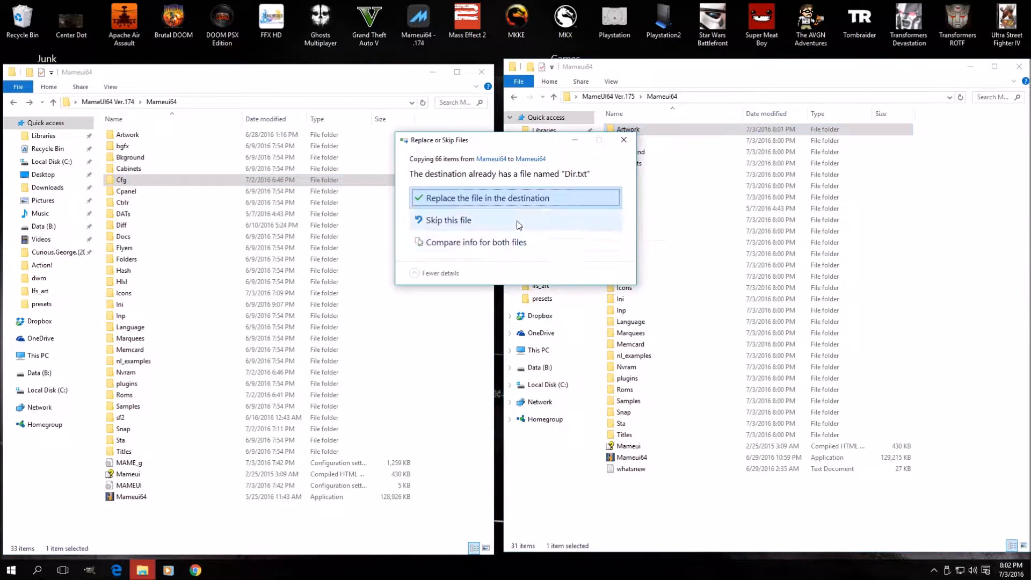
click(464, 221)
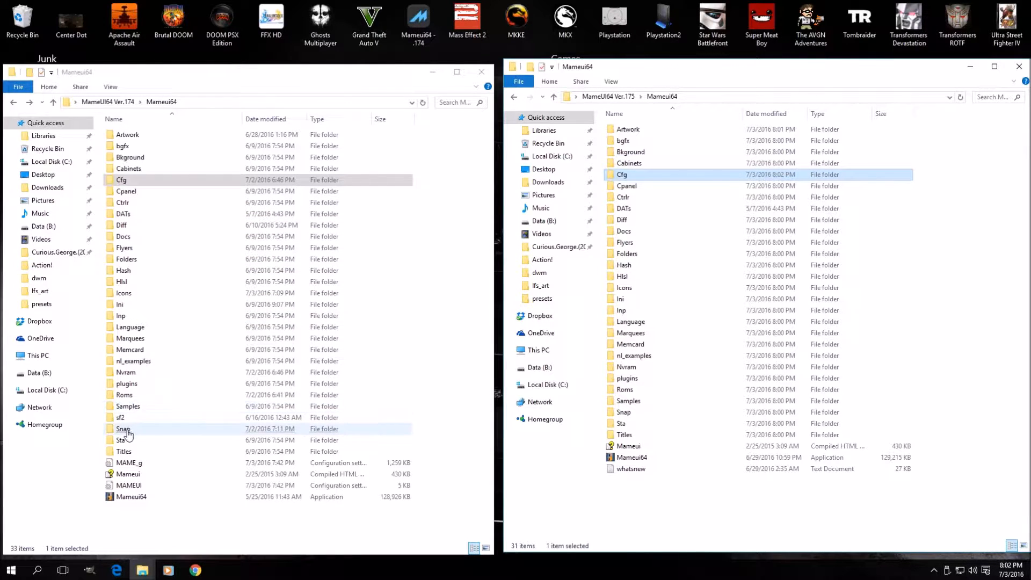
Copy the old Snap folder into the Ver.175 Mameui64 folder, skipping the two duplicate files
drag(122, 429, 725, 508)
click(756, 457)
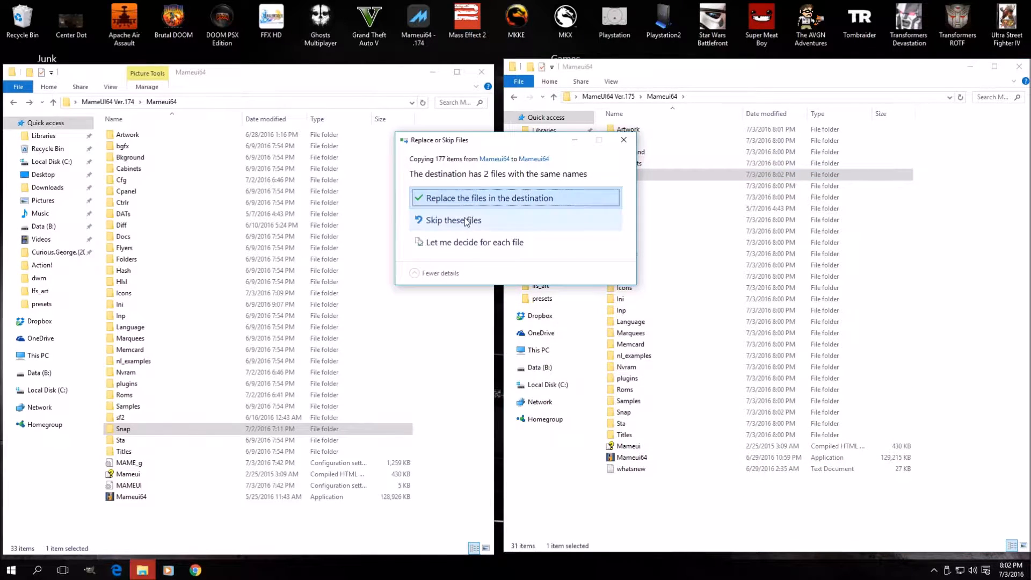
click(484, 198)
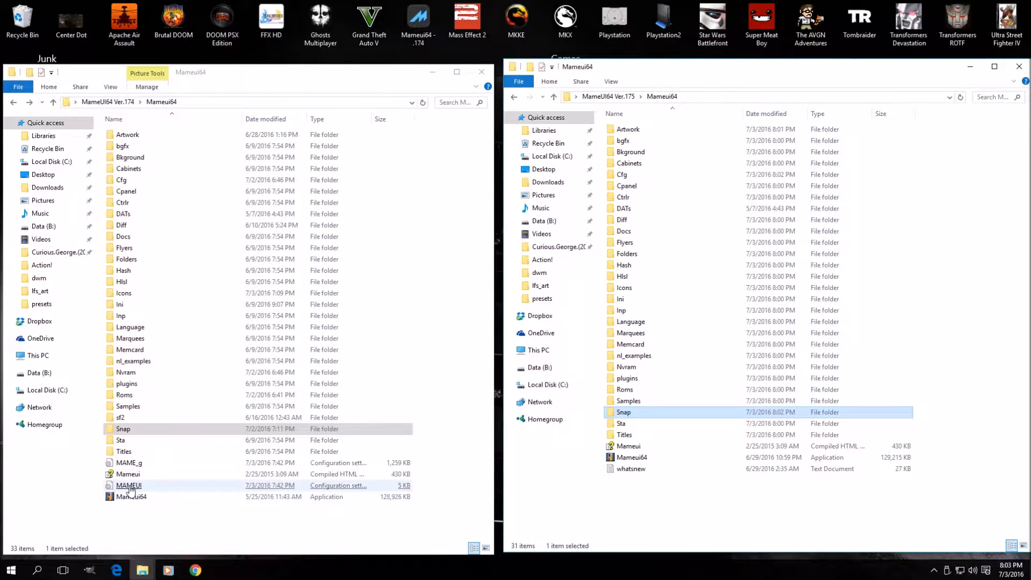
Abandon a misplaced drag, then copy the old ui settings file into the new Ini folder
drag(129, 486, 735, 502)
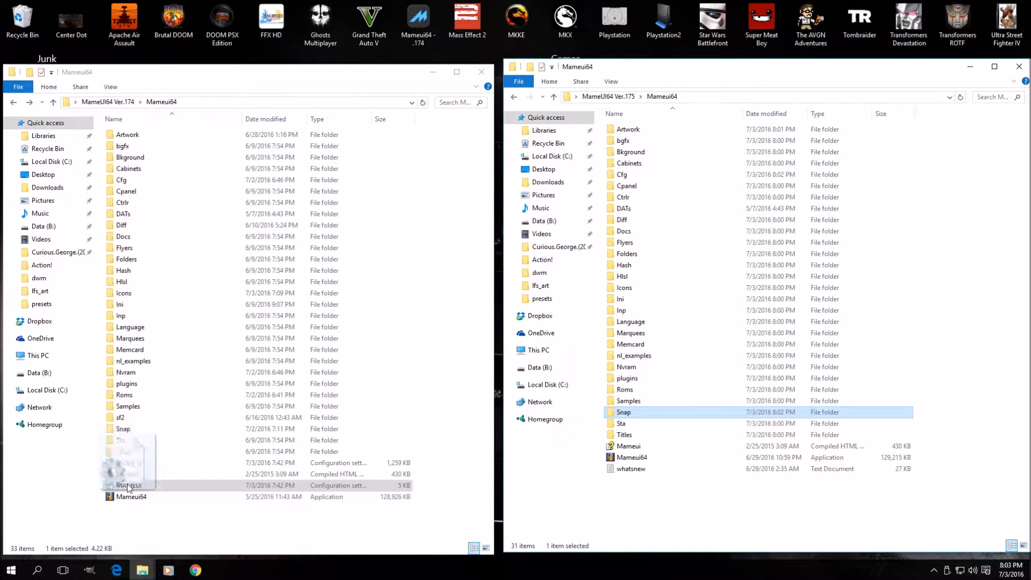
drag(734, 502, 149, 485)
click(324, 535)
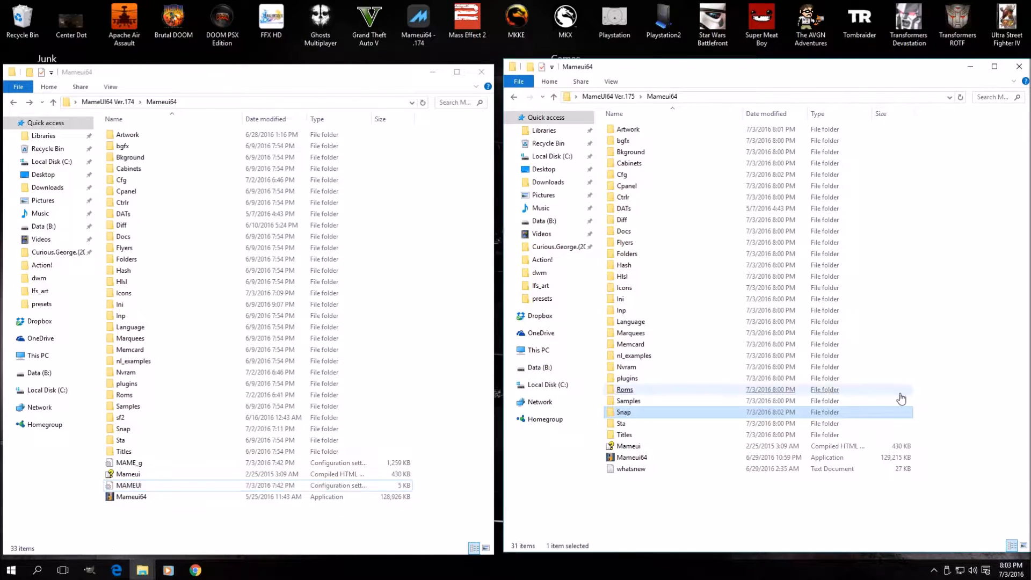
double_click(621, 300)
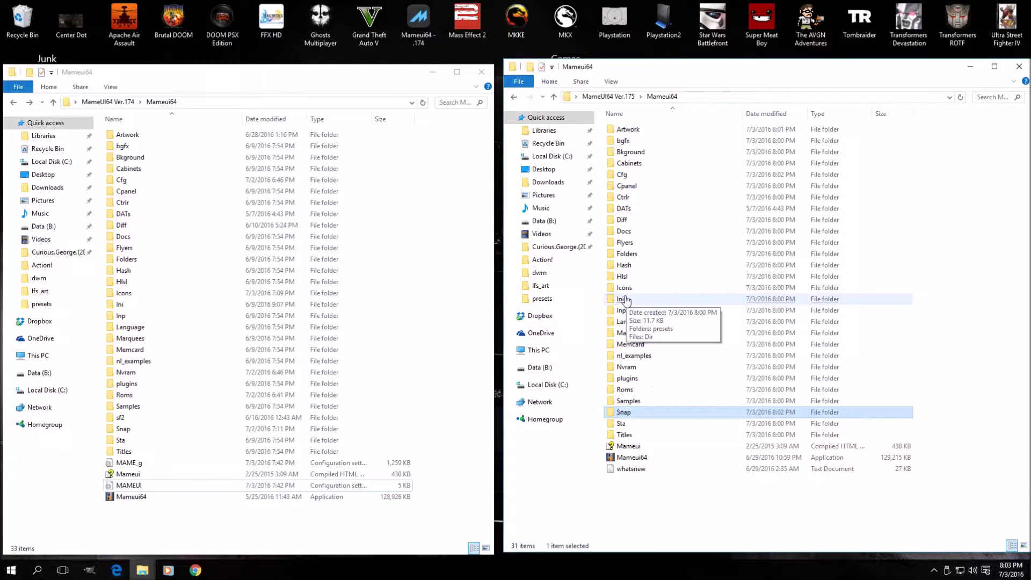
double_click(120, 304)
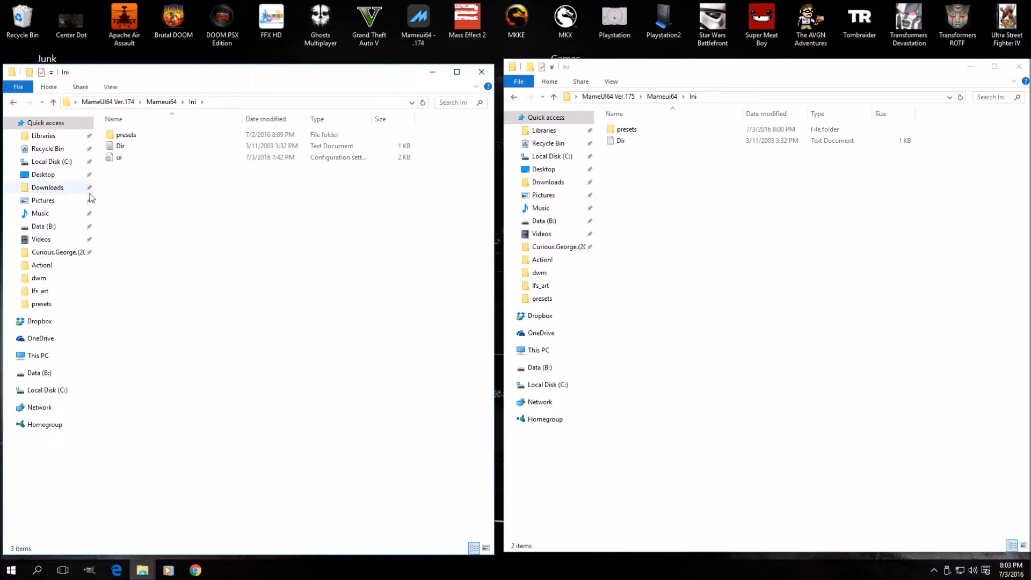
click(118, 158)
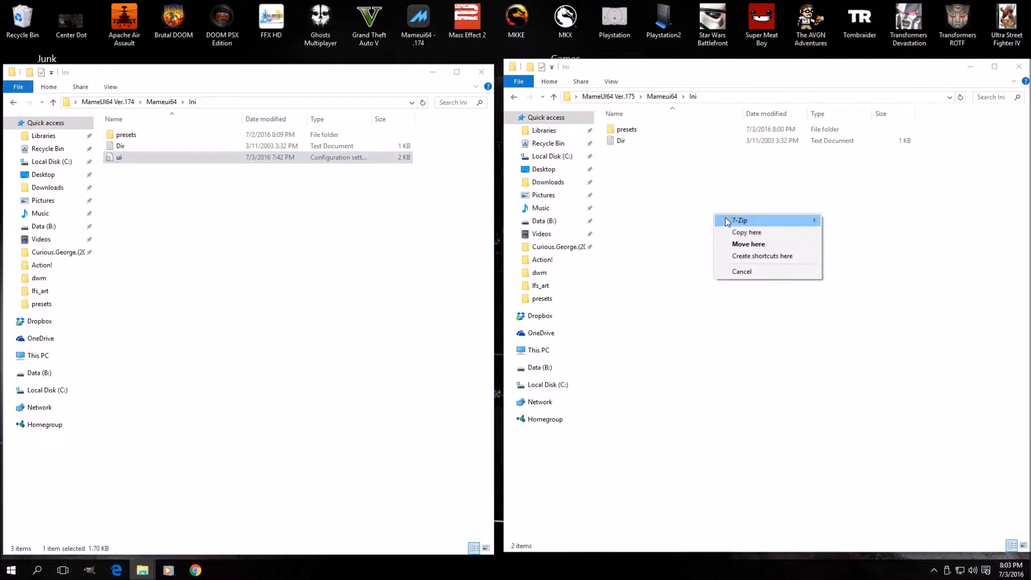
click(745, 233)
Delete all seven files from the new presets folder and return to the new Mameui64 folder
double_click(627, 129)
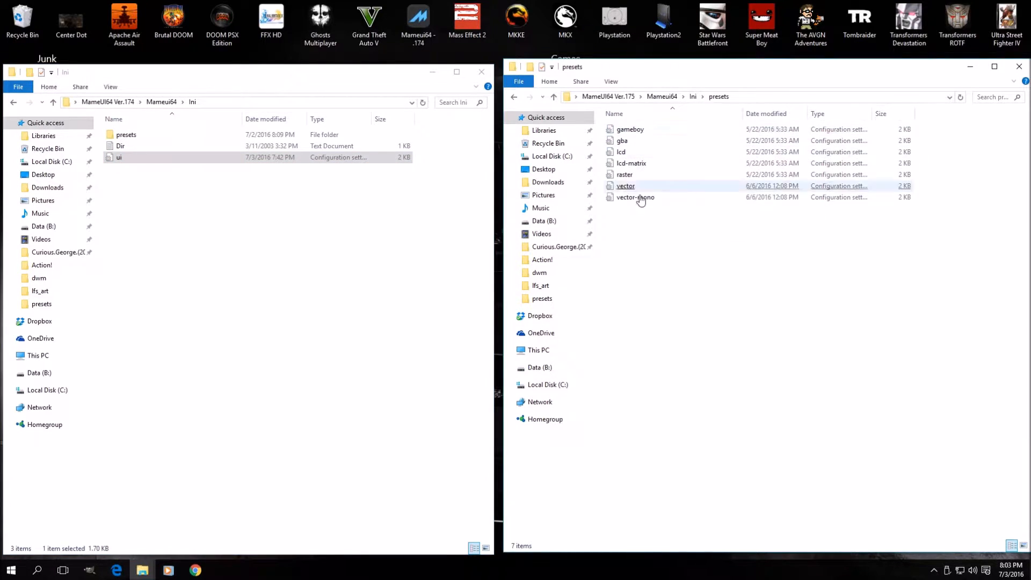
double_click(125, 134)
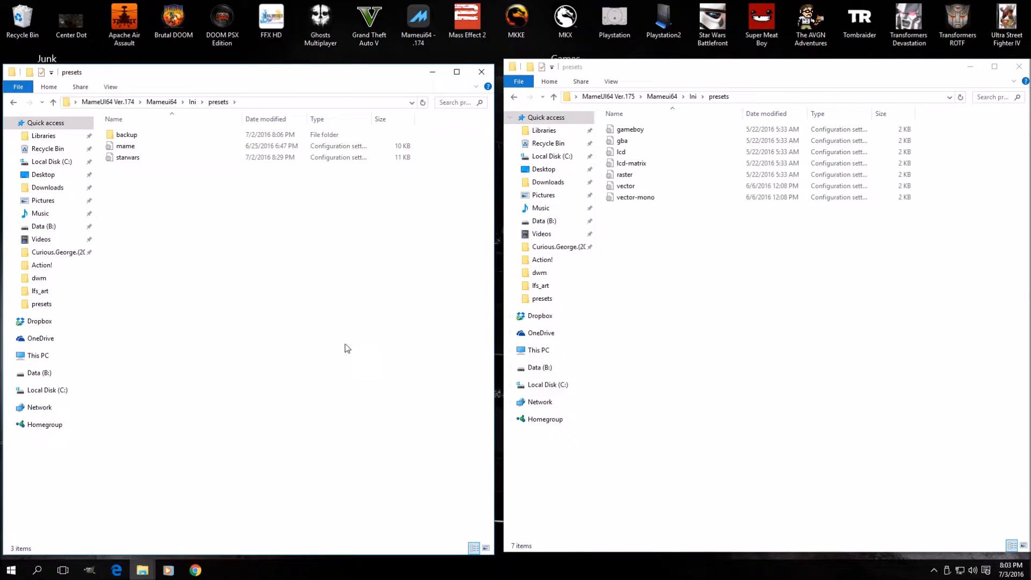
mouse_move(688, 224)
mouse_down()
mouse_move(667, 215)
mouse_move(626, 118)
mouse_up()
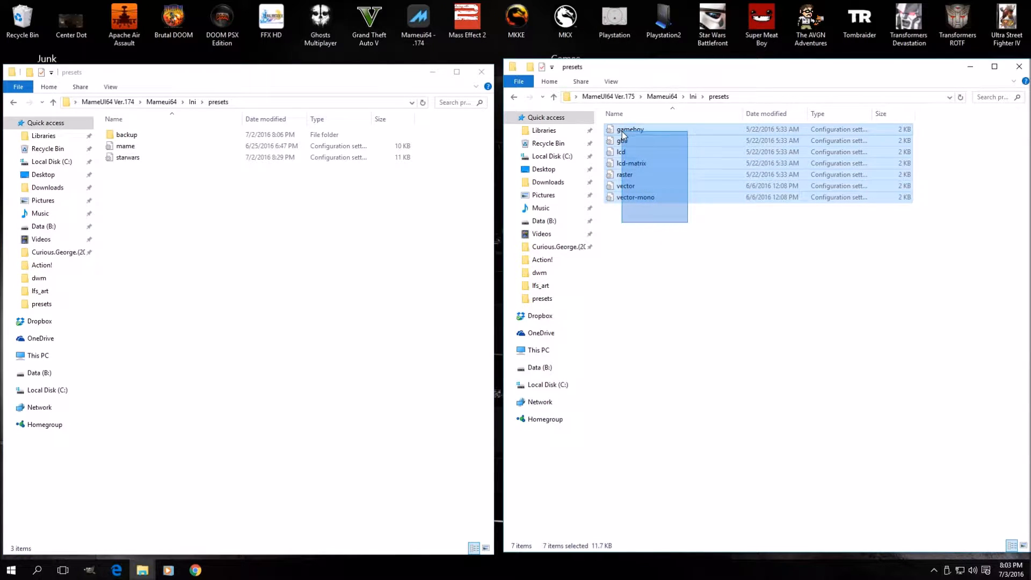
right_click(622, 131)
click(663, 306)
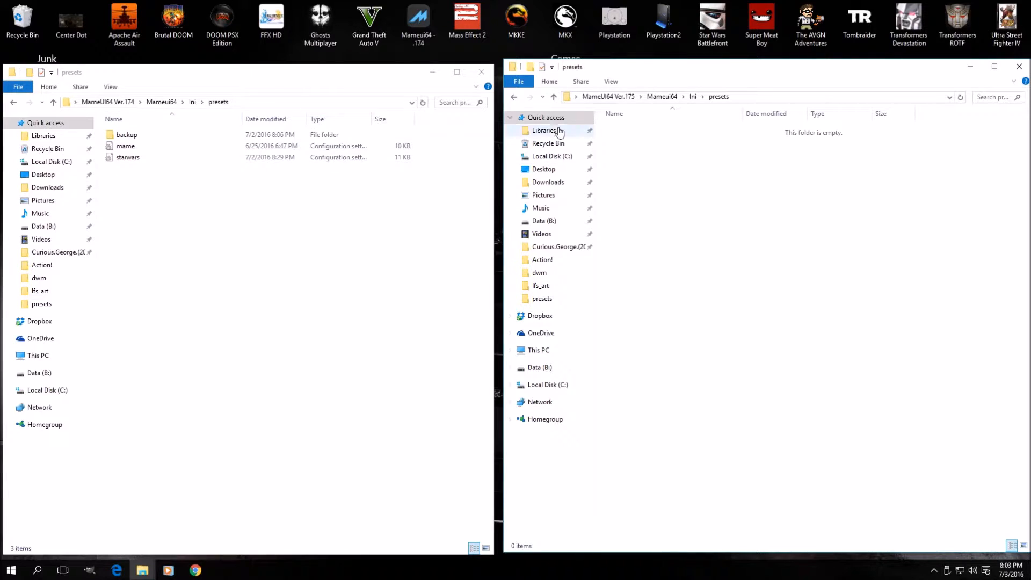
click(514, 95)
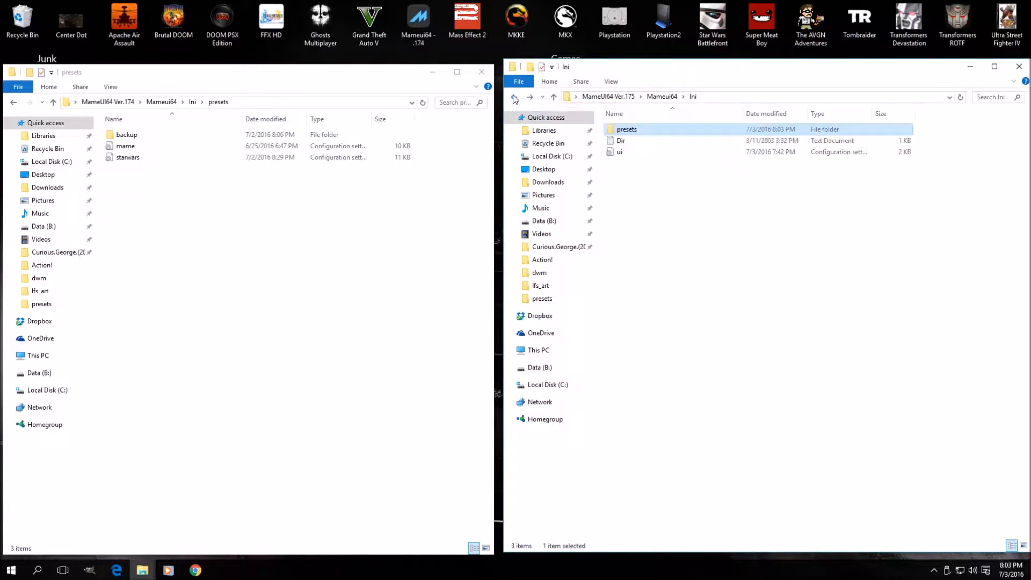
click(514, 94)
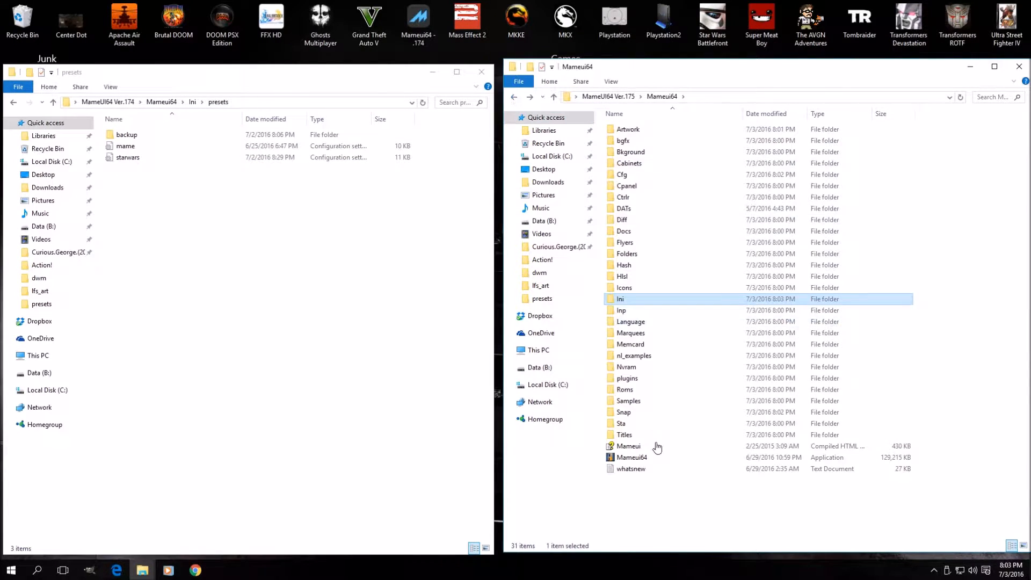
Start MAMEUI64 0.175 from Mameui64.exe in the Ver.175 folder
click(632, 457)
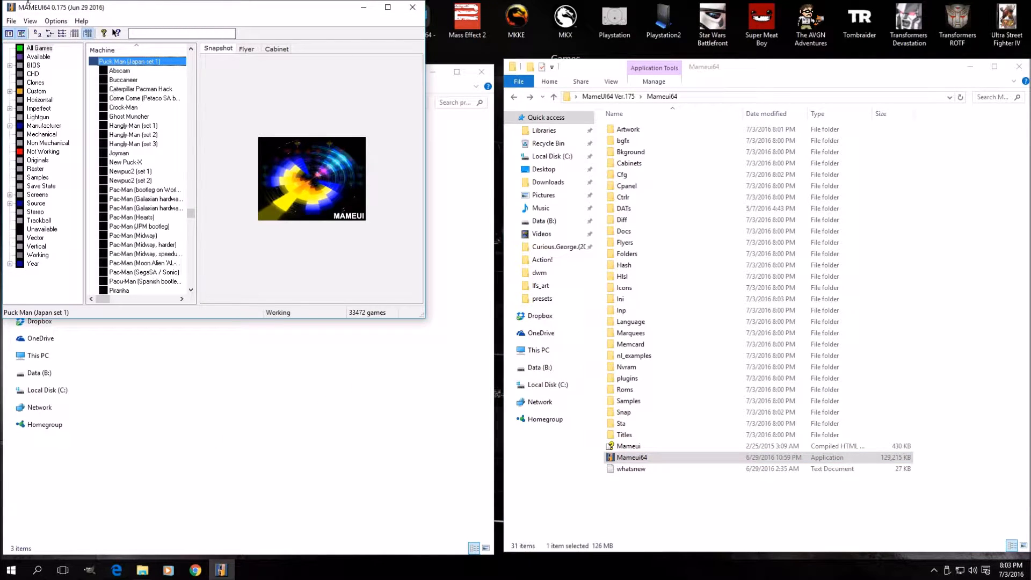
In Default Game Properties, set video mode to Direct3D and pause brightness to 1.00
click(56, 20)
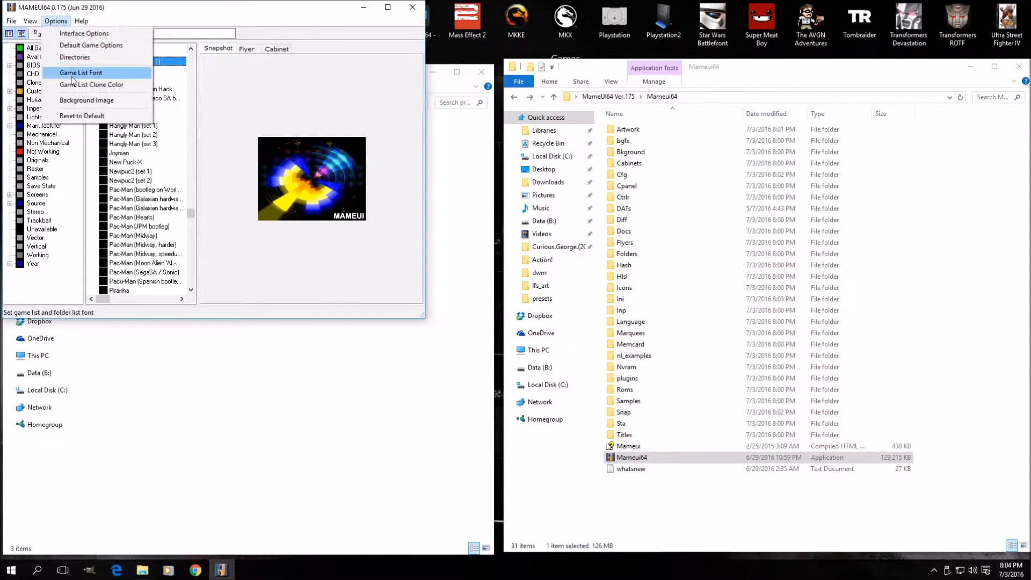
click(70, 45)
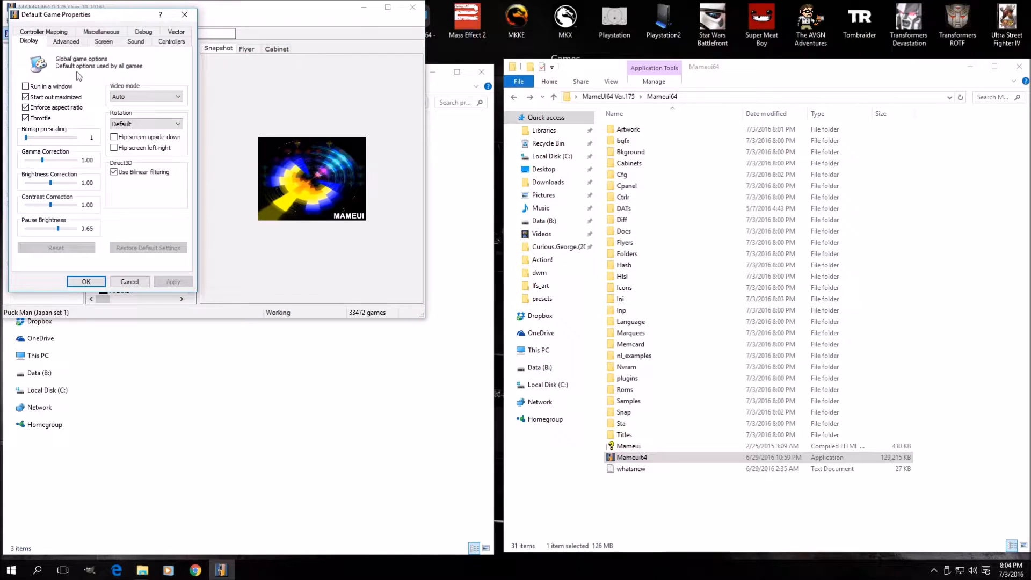
click(175, 97)
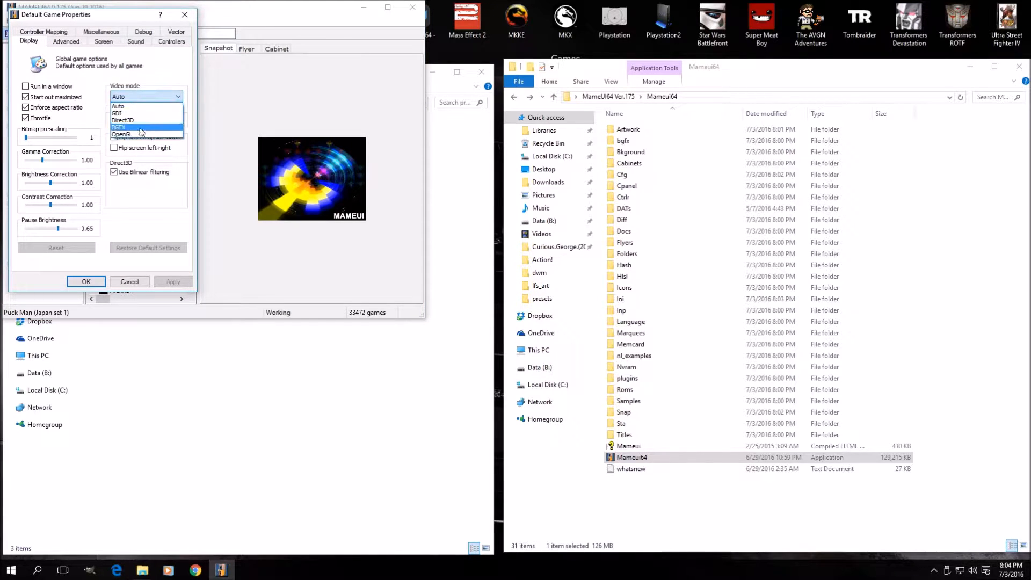
click(128, 127)
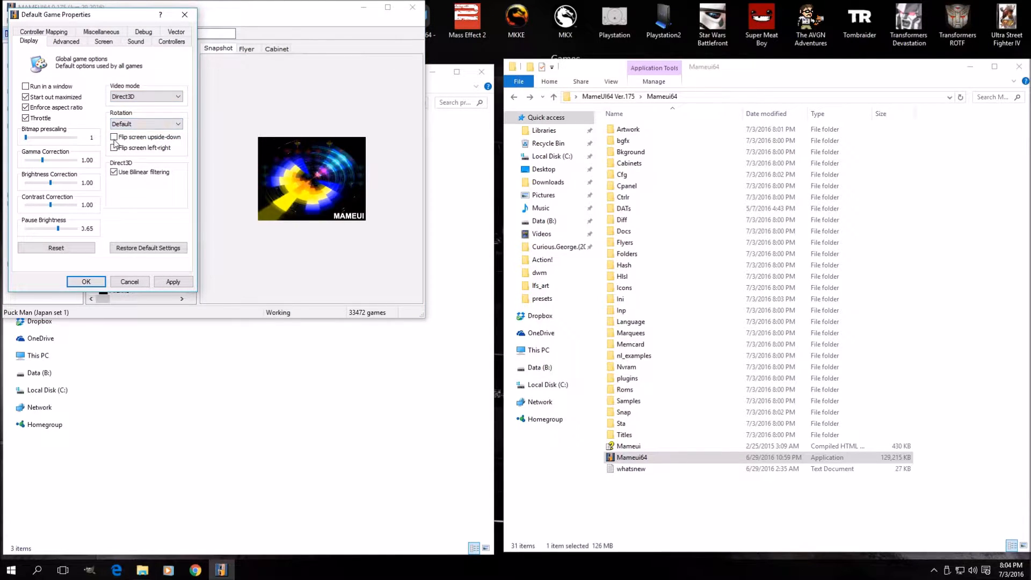
drag(58, 229, 85, 230)
Enable triple buffering in the Advanced defaults, then review Screen and Sound options
click(63, 43)
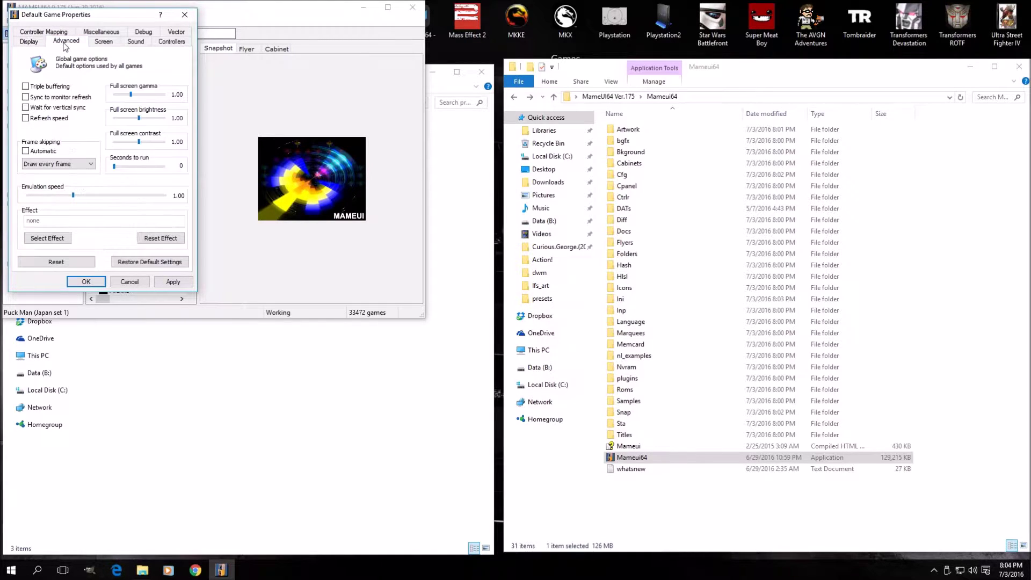
click(26, 86)
click(103, 42)
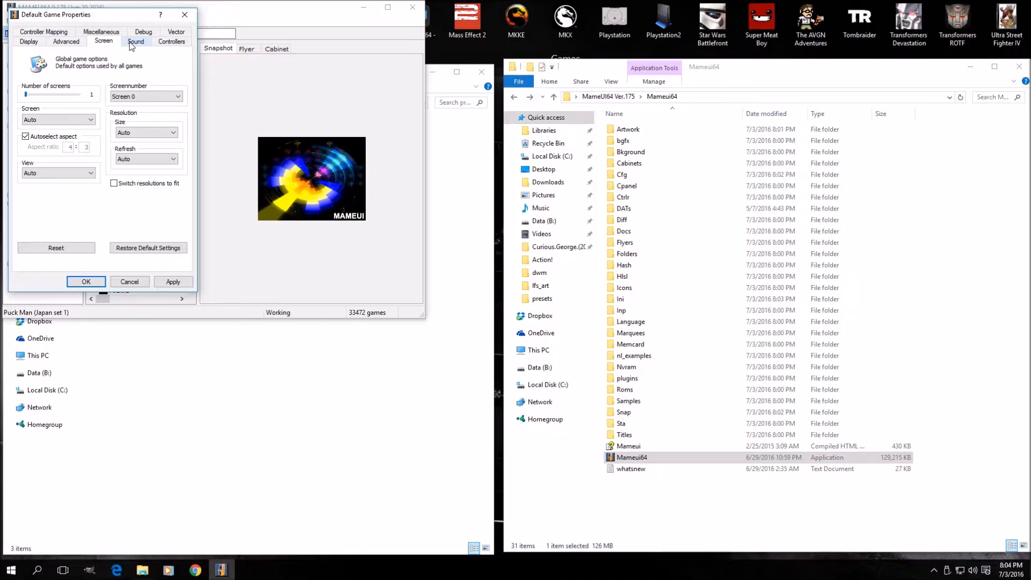
click(136, 42)
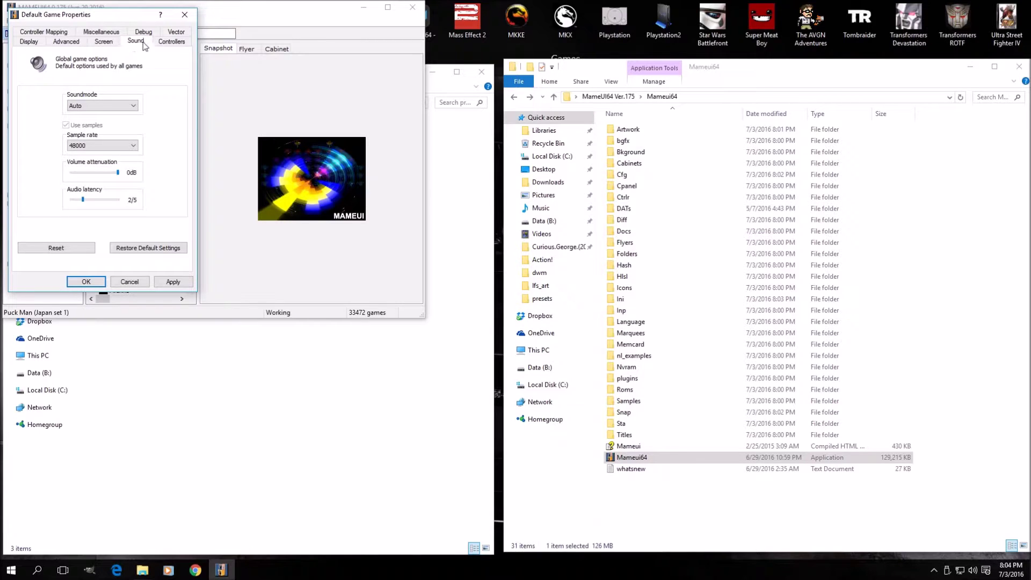
In Miscellaneous, disable autoselect snapshot size, set 1920×1080 and skip game info
click(102, 31)
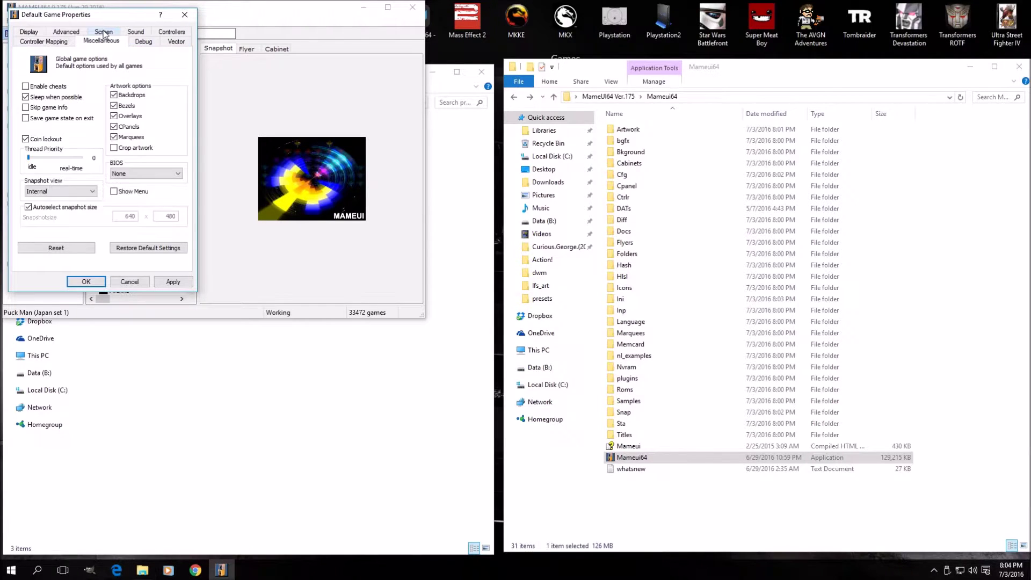
click(29, 207)
click(173, 281)
click(125, 217)
drag(123, 217, 150, 217)
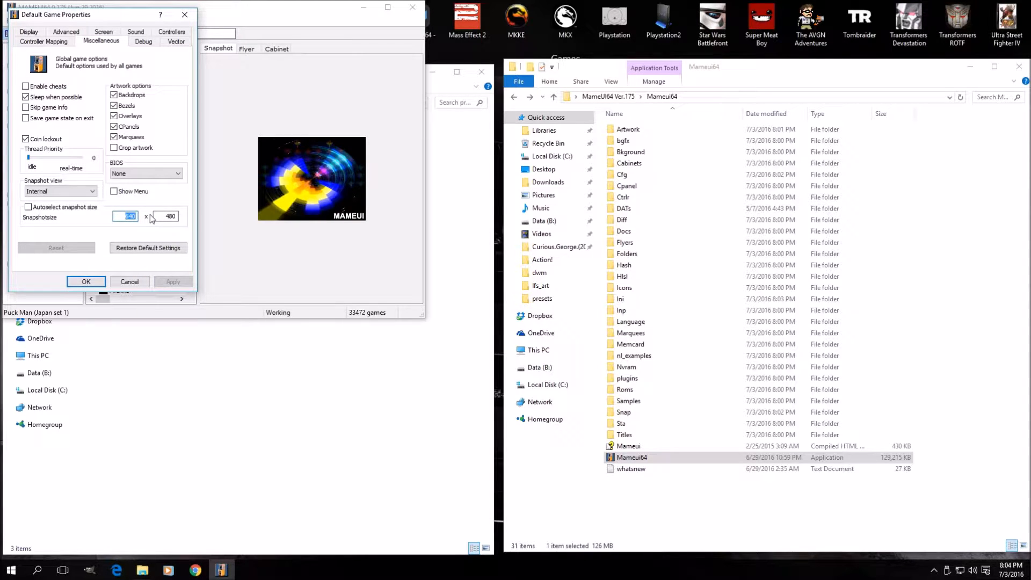
text(10)
text(1920)
drag(159, 216, 173, 215)
text(1080)
click(25, 108)
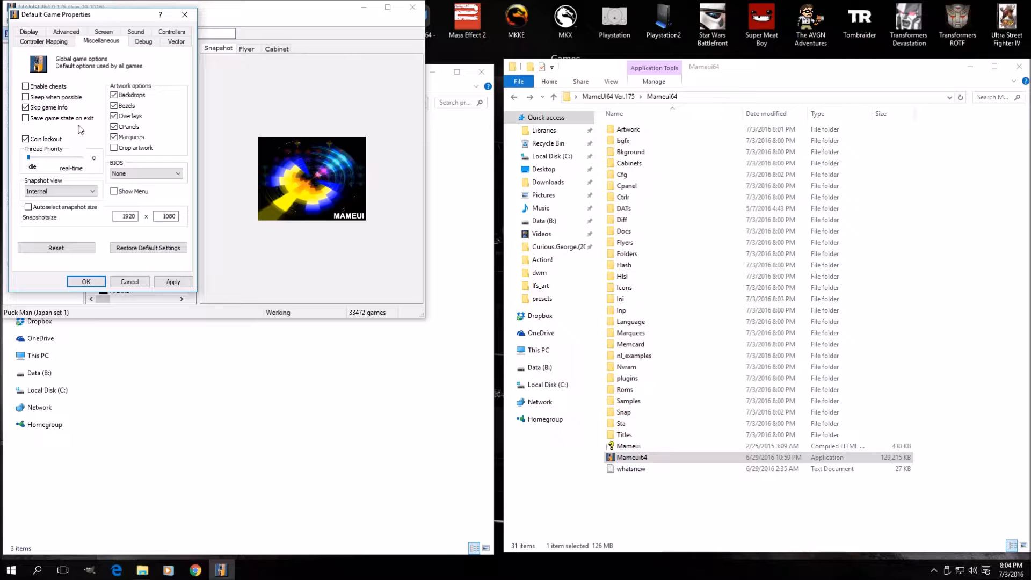
Apply the changed default game options and close the properties
click(176, 282)
click(87, 281)
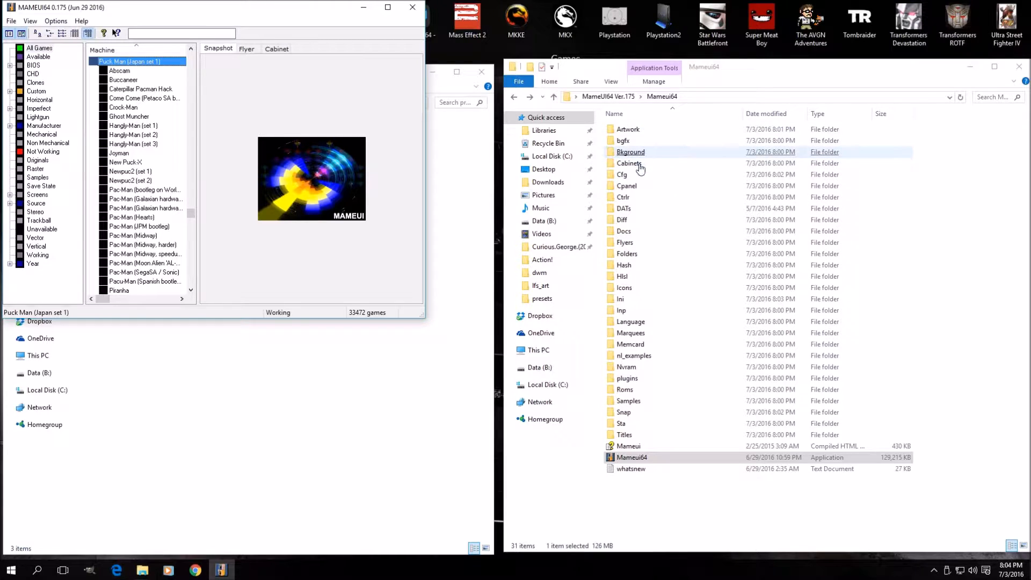
Close MAMEUI64 and open Ver.175's Ini\presets\mame config file in Notepad
double_click(620, 299)
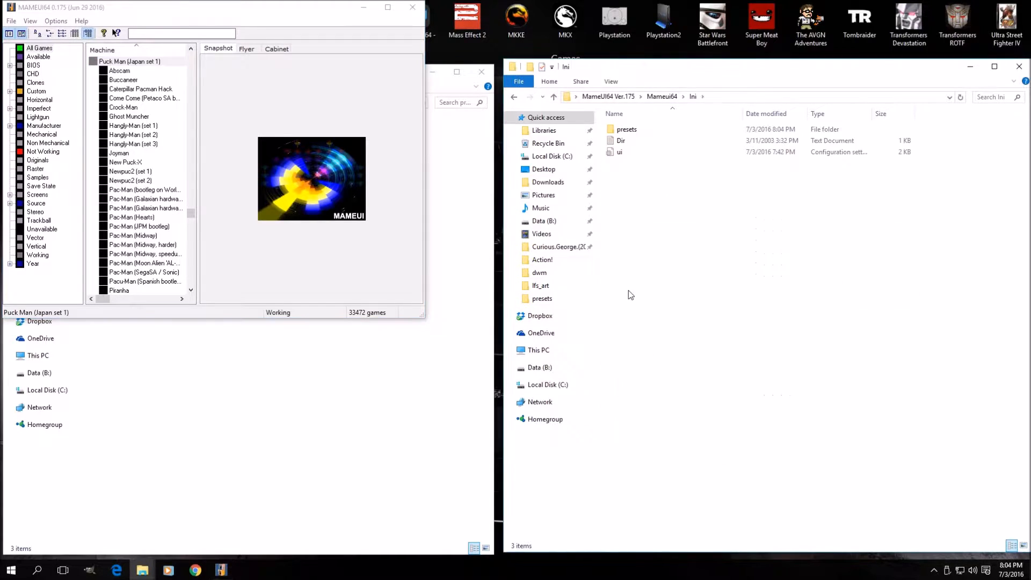
click(413, 7)
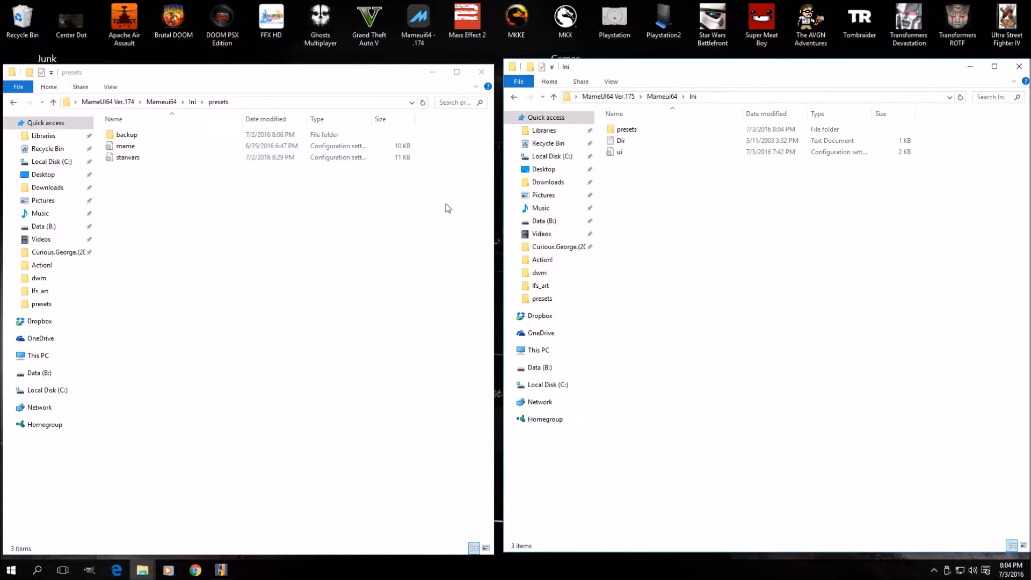
double_click(632, 128)
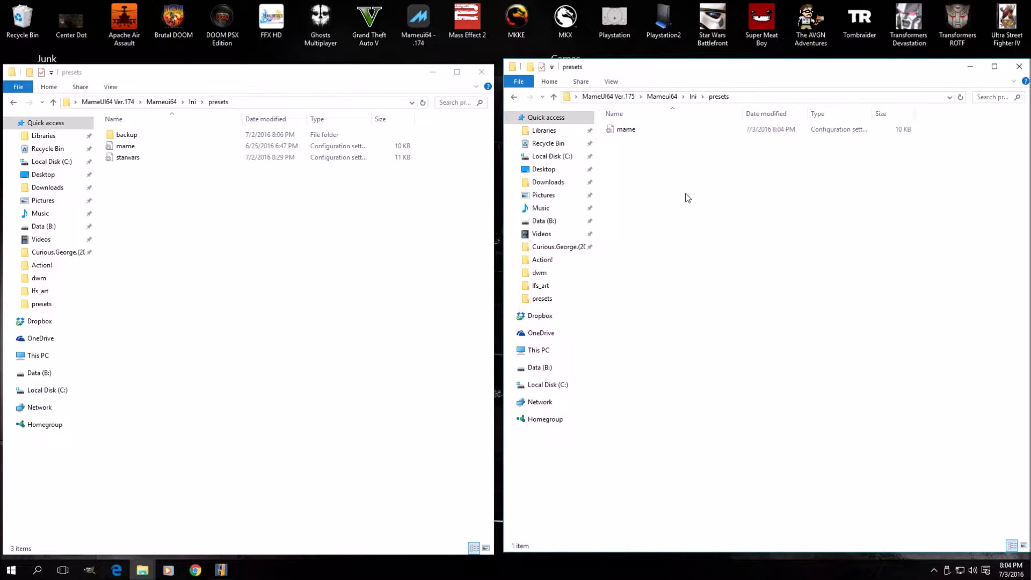
double_click(626, 130)
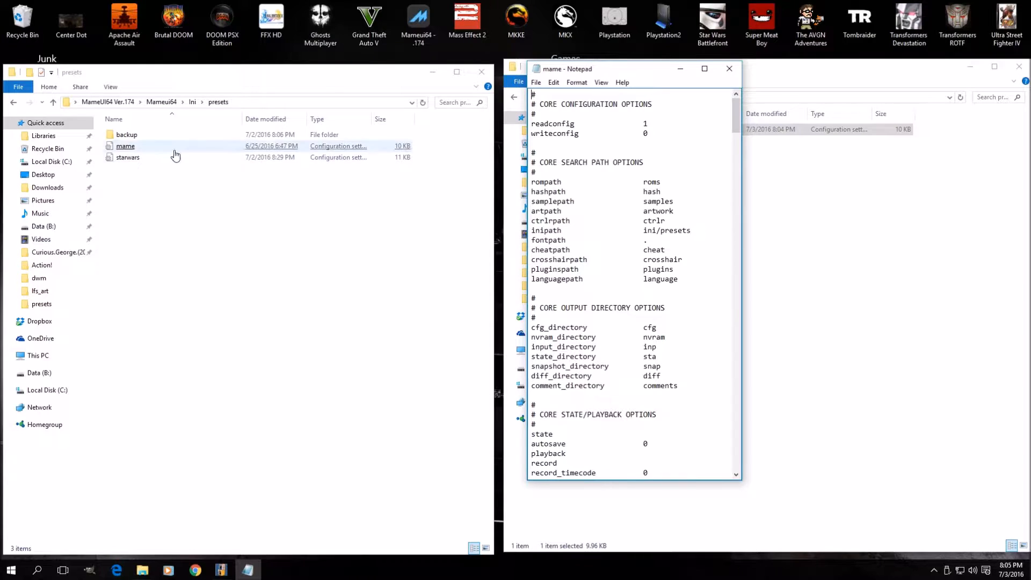
Open the Ver.174 mame config and move its window left beside the Ver.175 one
double_click(127, 146)
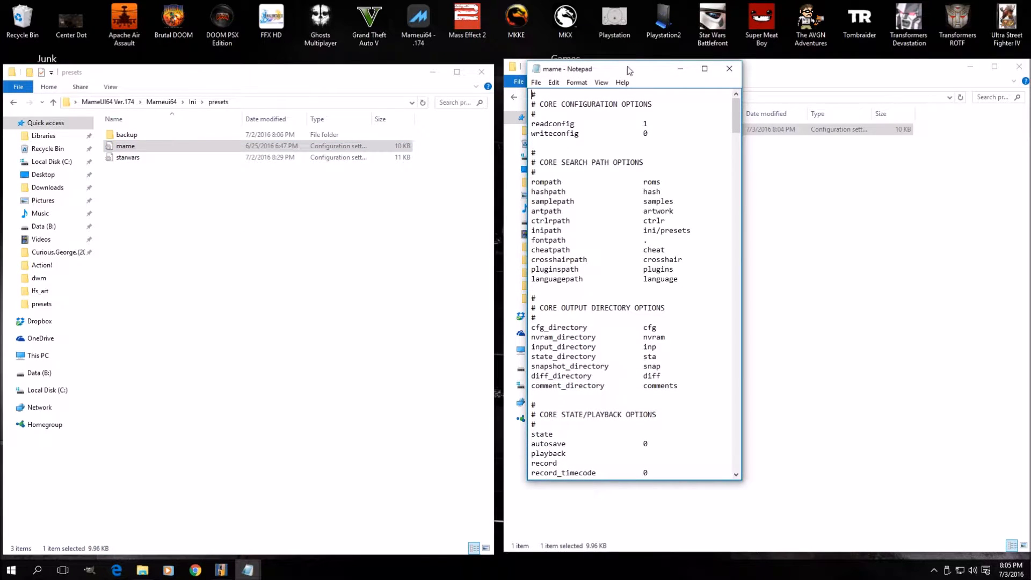
drag(628, 67, 370, 72)
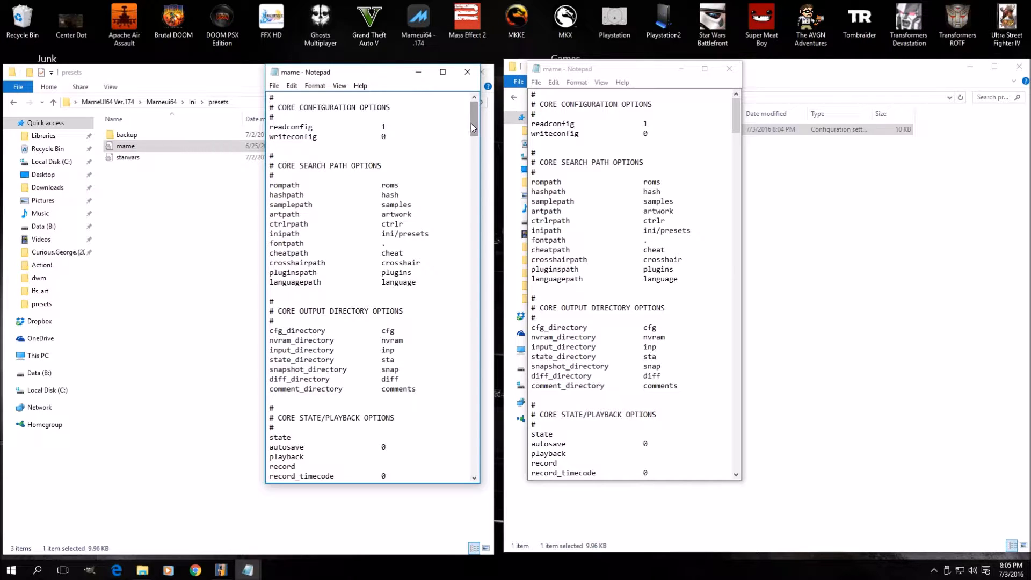
drag(471, 124, 476, 201)
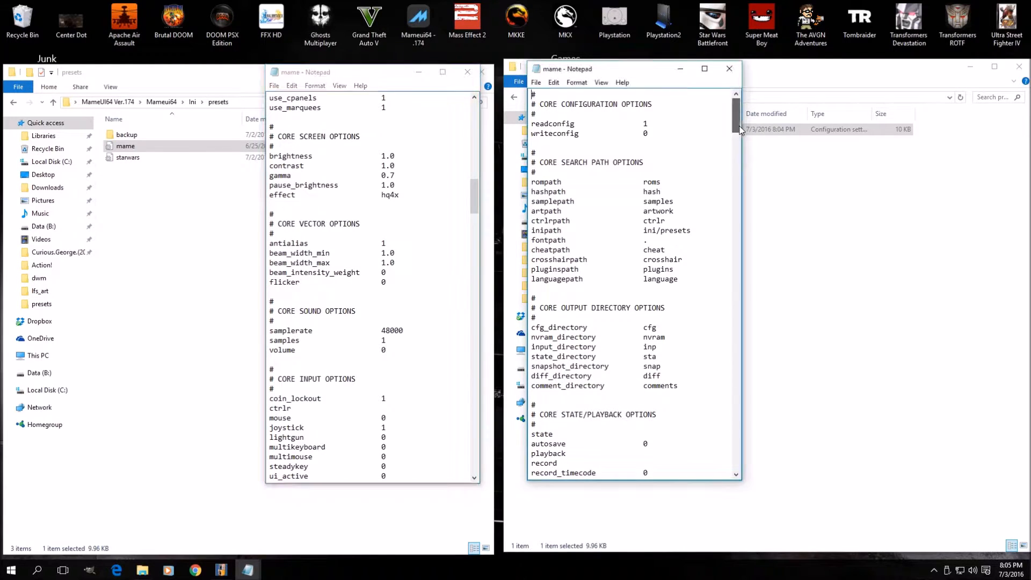
drag(737, 113, 744, 181)
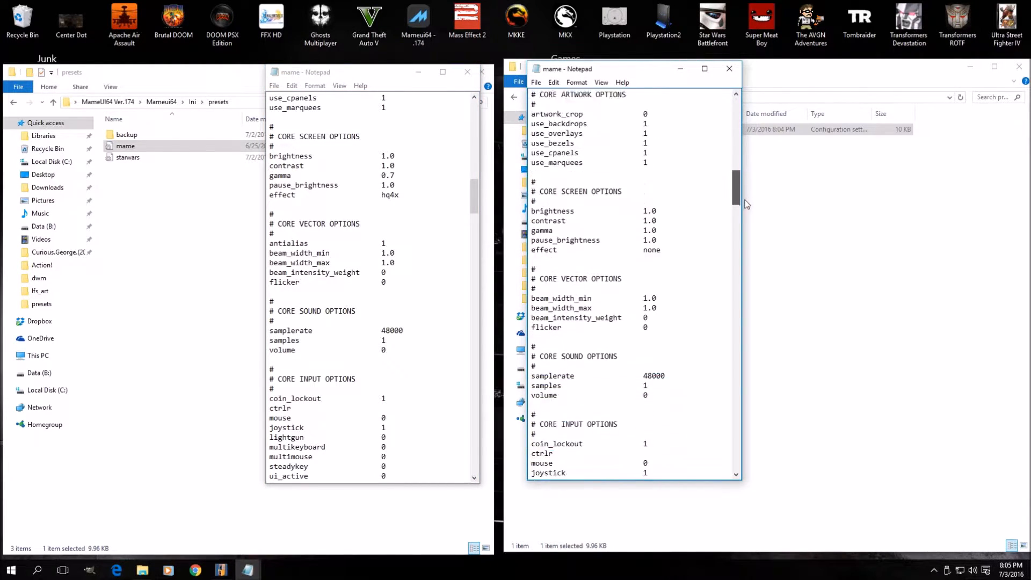
drag(736, 186, 737, 198)
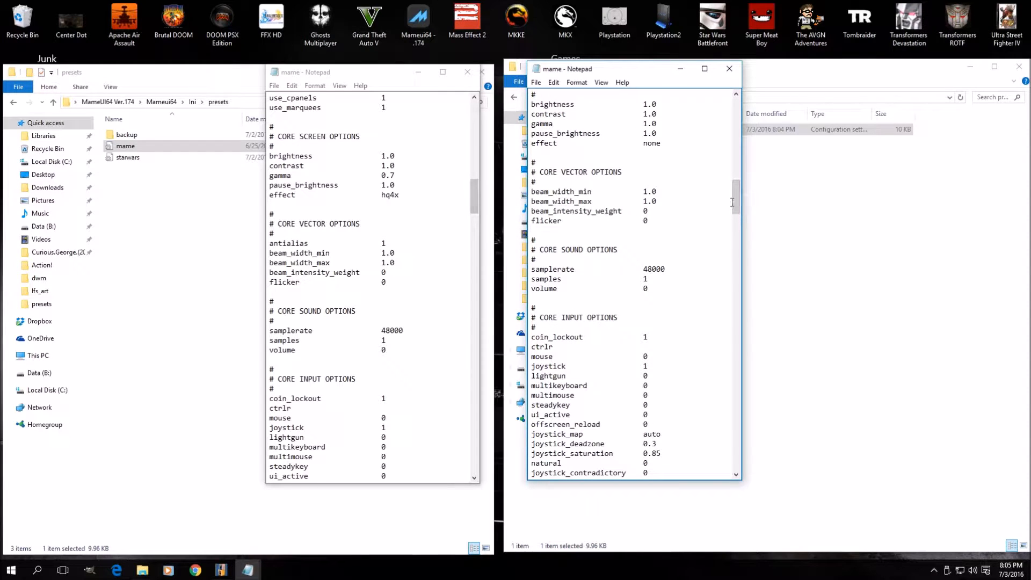
drag(735, 200, 736, 191)
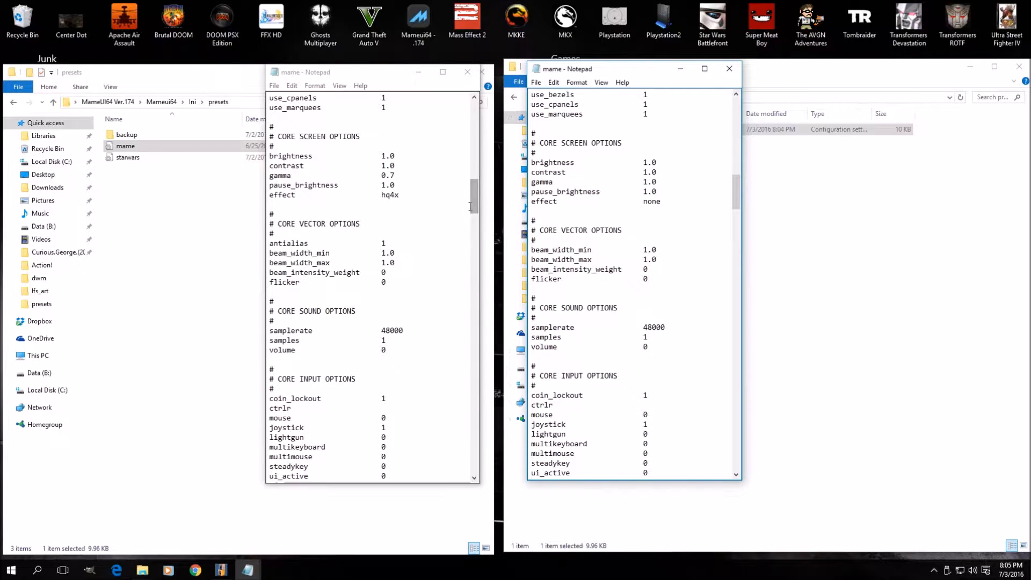
drag(475, 200, 480, 468)
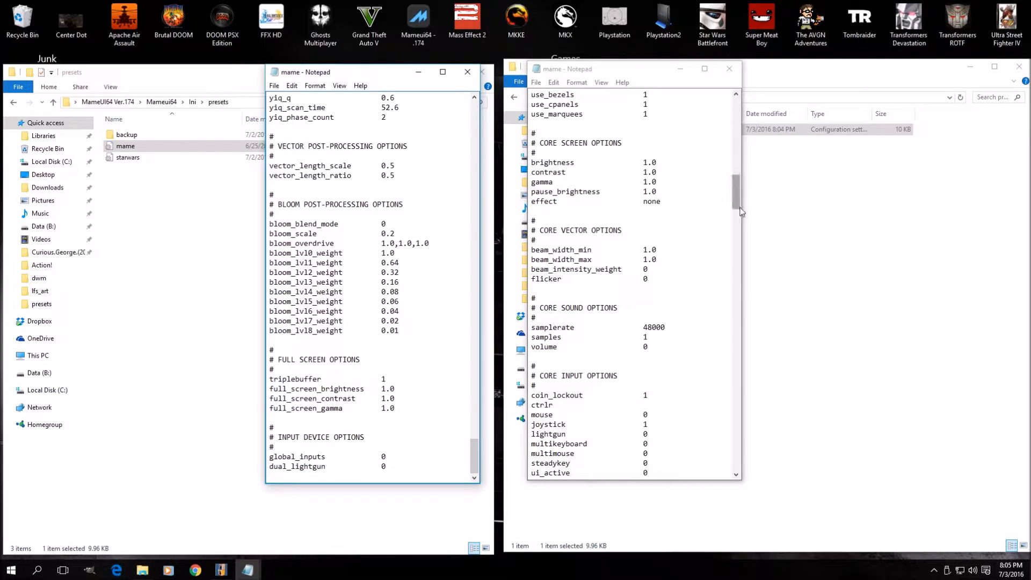
drag(738, 193, 779, 466)
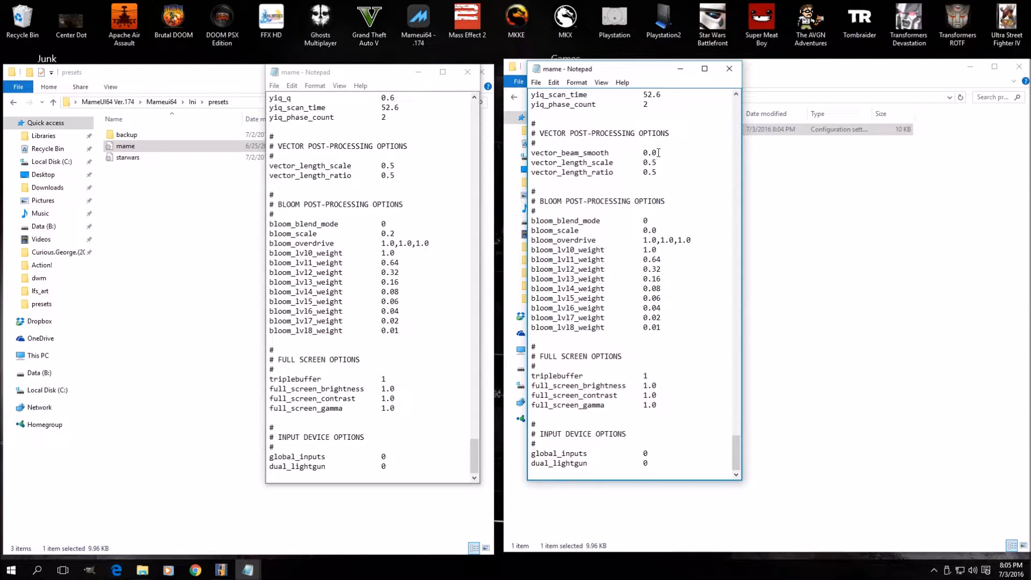
Copy the vector_beam_smooth line into a New Text Document created in Ver.175 presets
drag(658, 152, 531, 152)
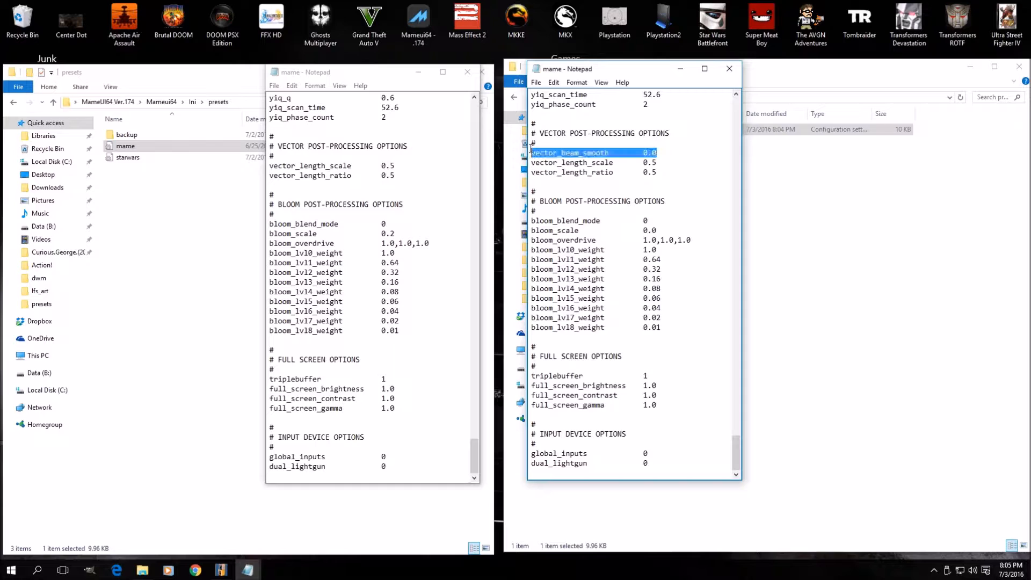
right_click(544, 153)
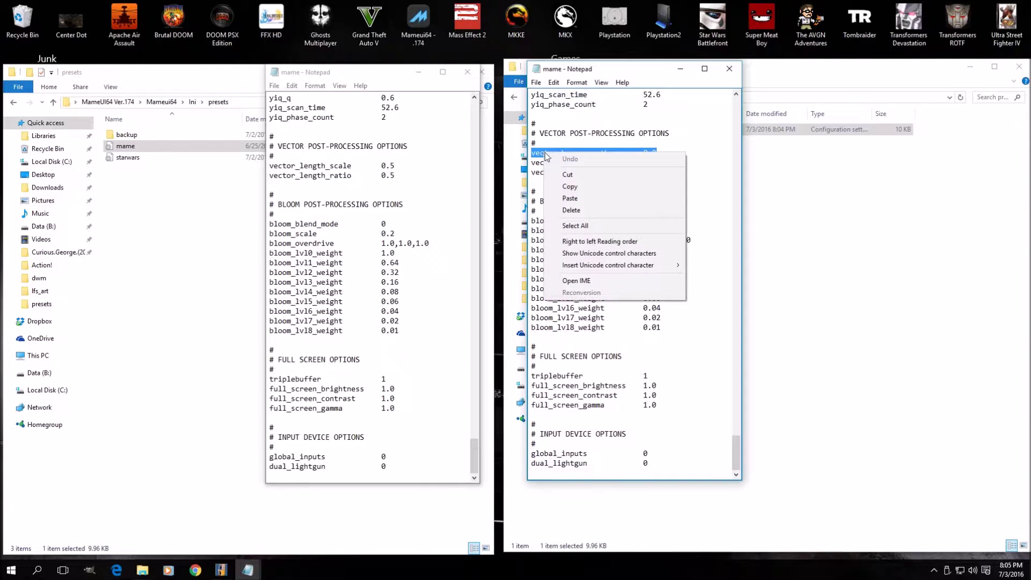
click(567, 188)
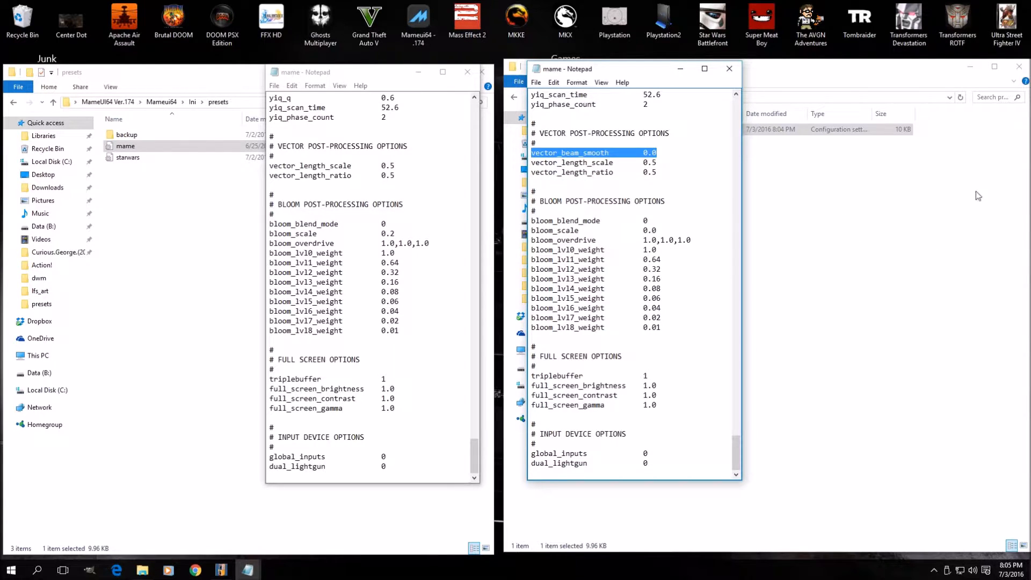
right_click(900, 258)
mouse_move(958, 399)
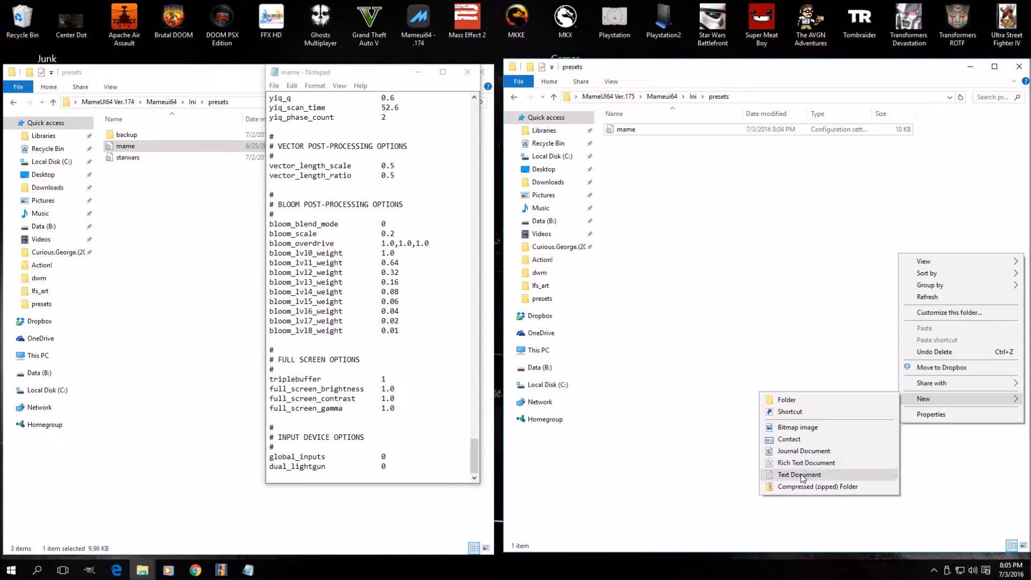
click(800, 474)
key(Return)
double_click(639, 141)
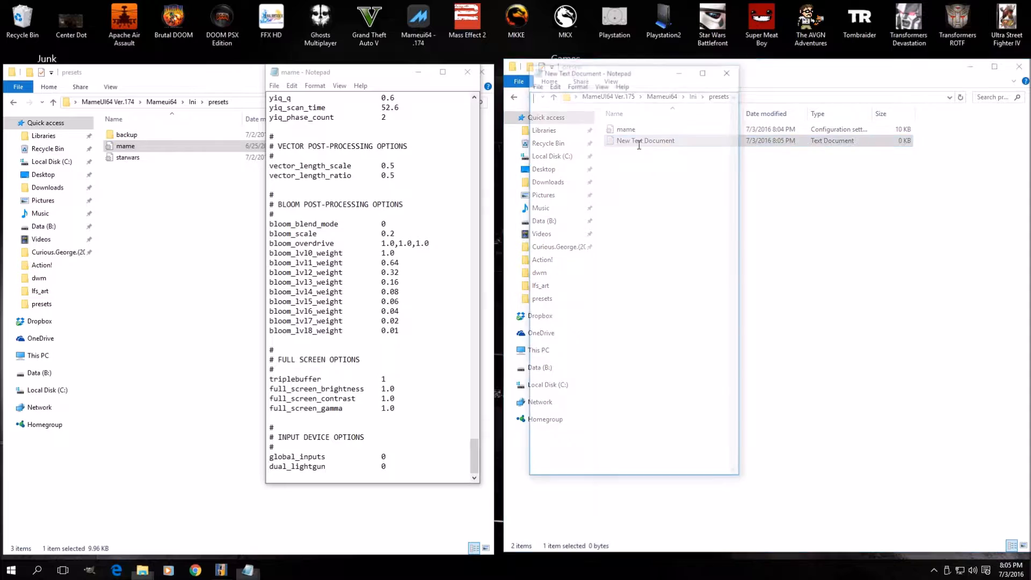
right_click(628, 211)
click(653, 257)
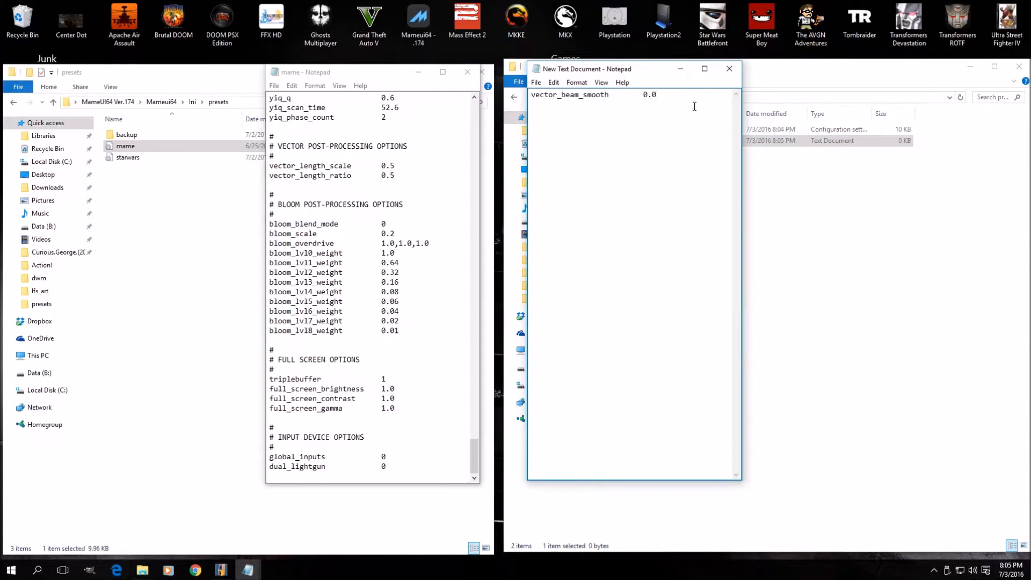
drag(640, 69, 904, 49)
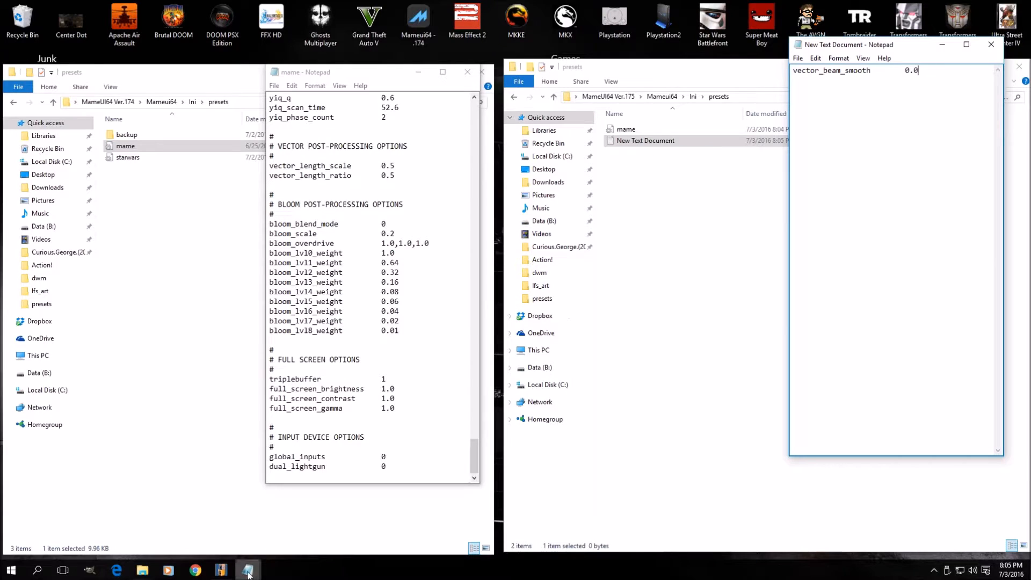
Bring the older and newer mame settings files back to the front
mouse_move(248, 570)
click(248, 490)
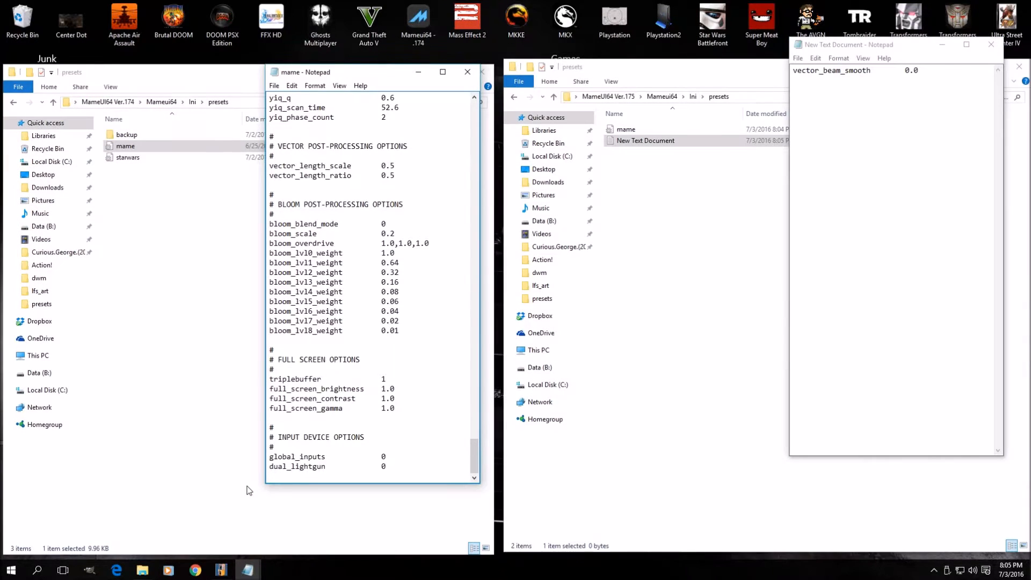
click(248, 570)
click(199, 516)
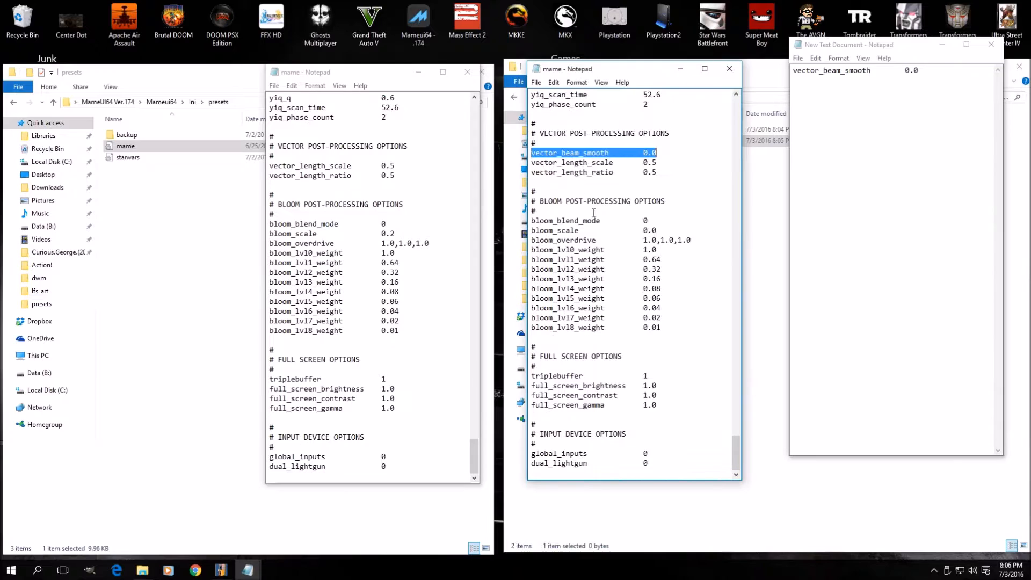
right_click(371, 190)
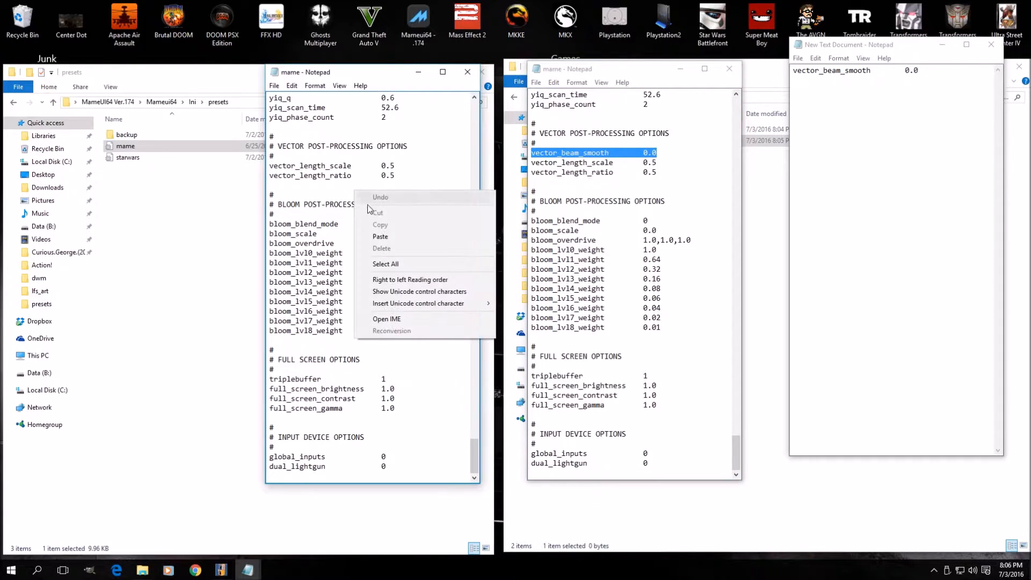
Replace the Ver.175 mame file's contents with the whole Ver.174 mame settings
click(429, 155)
right_click(428, 155)
click(484, 233)
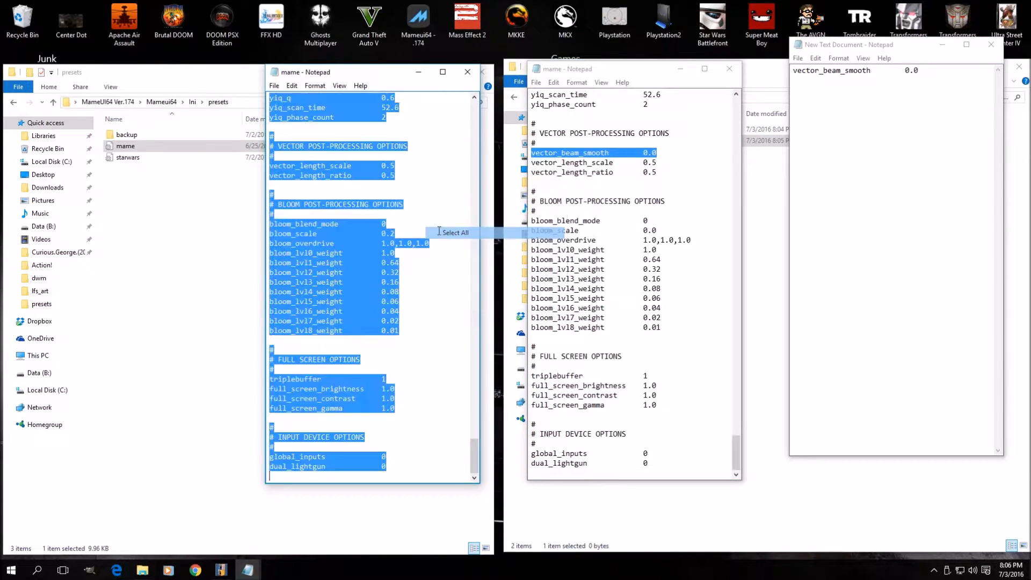
right_click(347, 239)
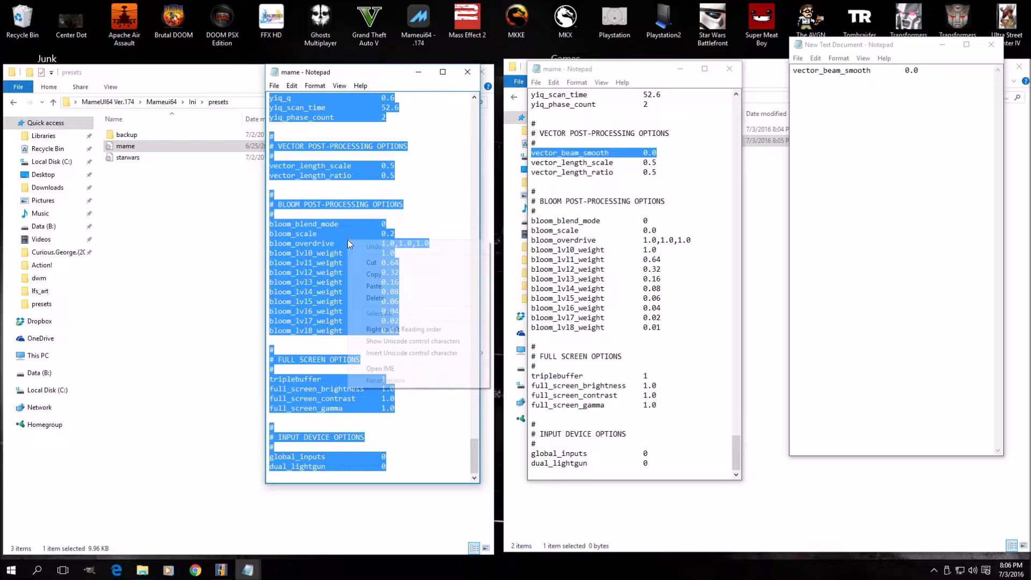
click(373, 275)
click(689, 185)
right_click(693, 179)
click(724, 249)
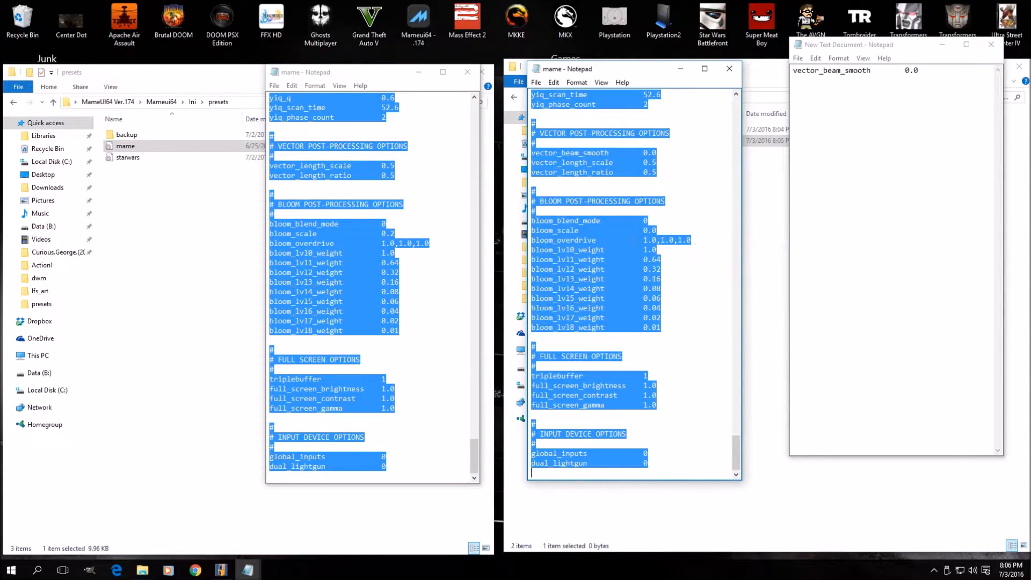
right_click(620, 252)
click(645, 299)
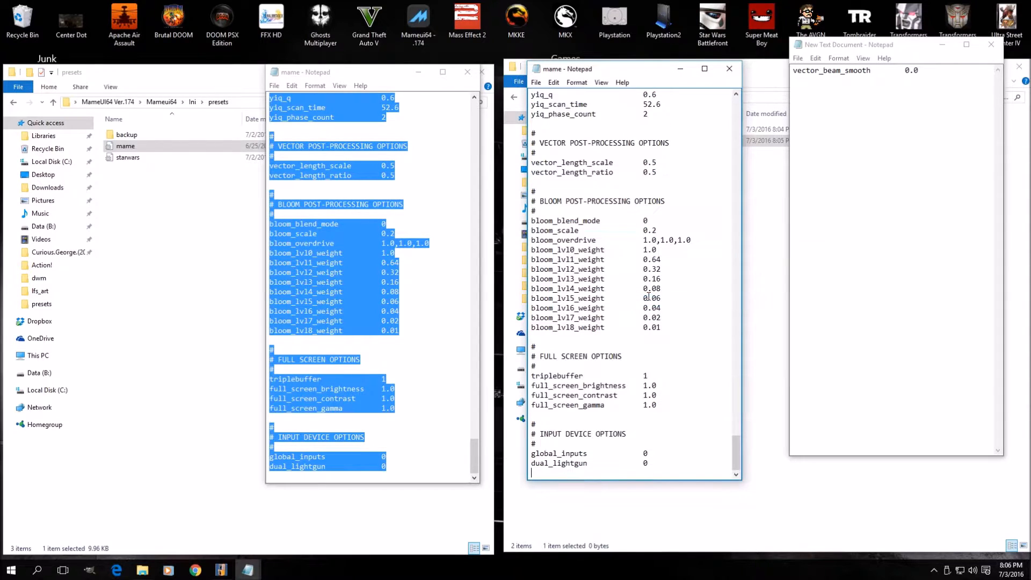
Paste vector_beam_smooth 0.0 under VECTOR POST-PROCESSING OPTIONS in the new mame file
drag(793, 73, 934, 69)
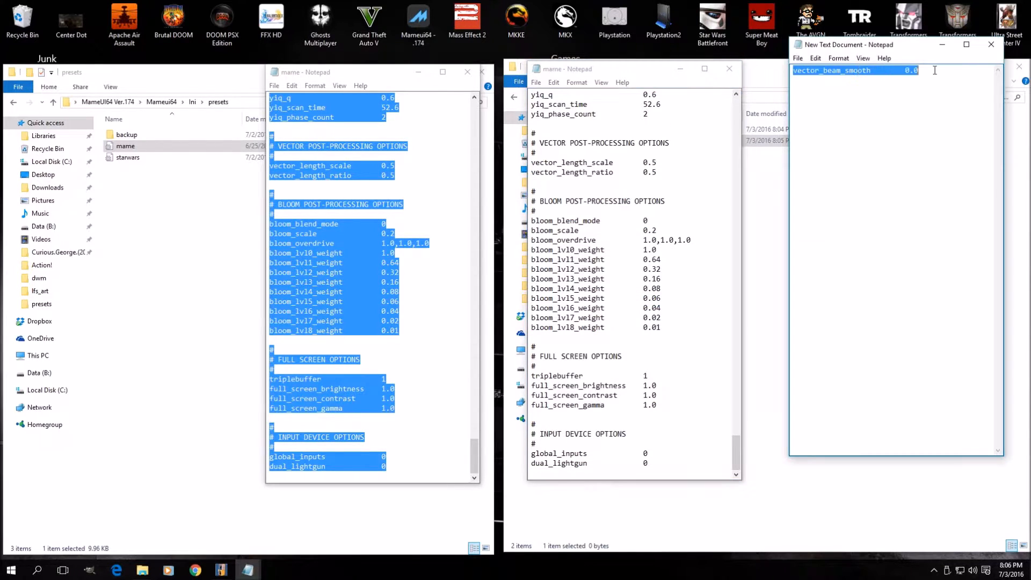
right_click(867, 72)
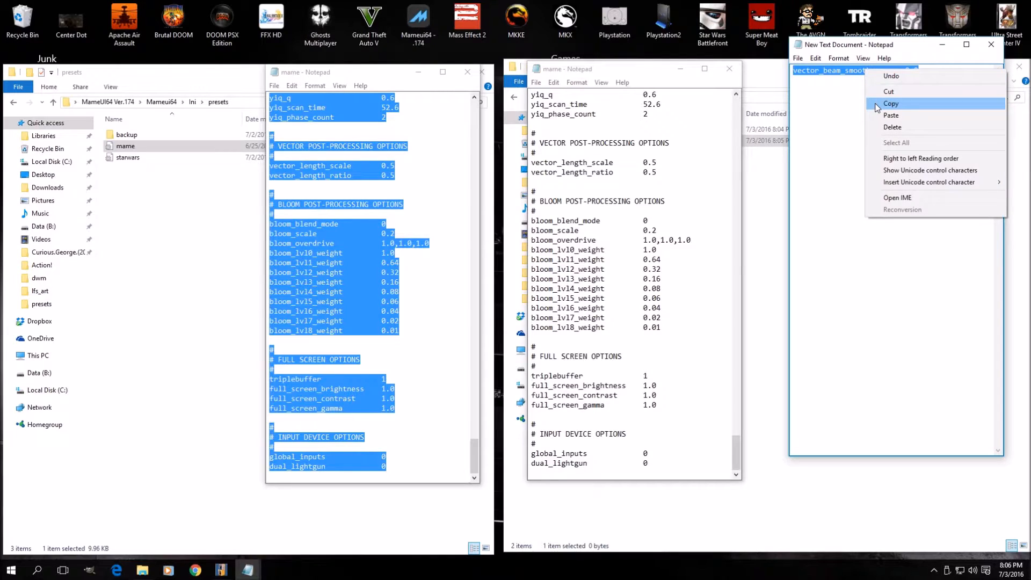
click(890, 103)
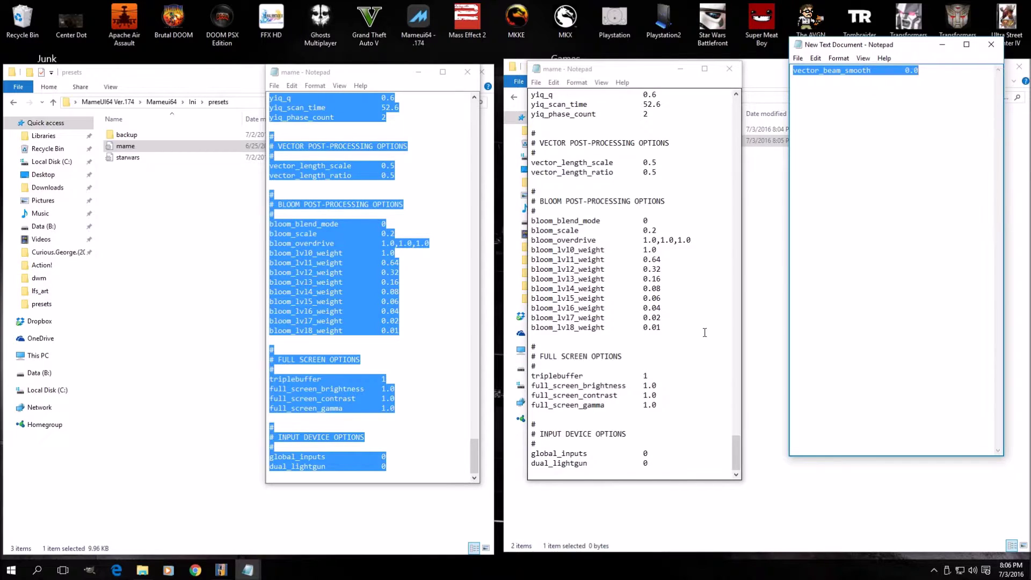
click(539, 153)
key(Return)
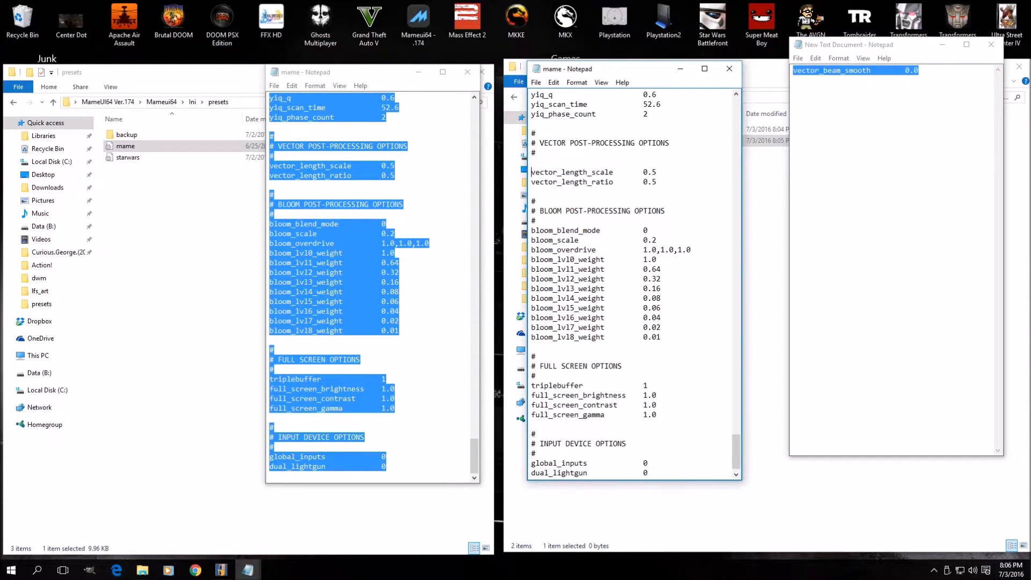
right_click(532, 159)
click(556, 206)
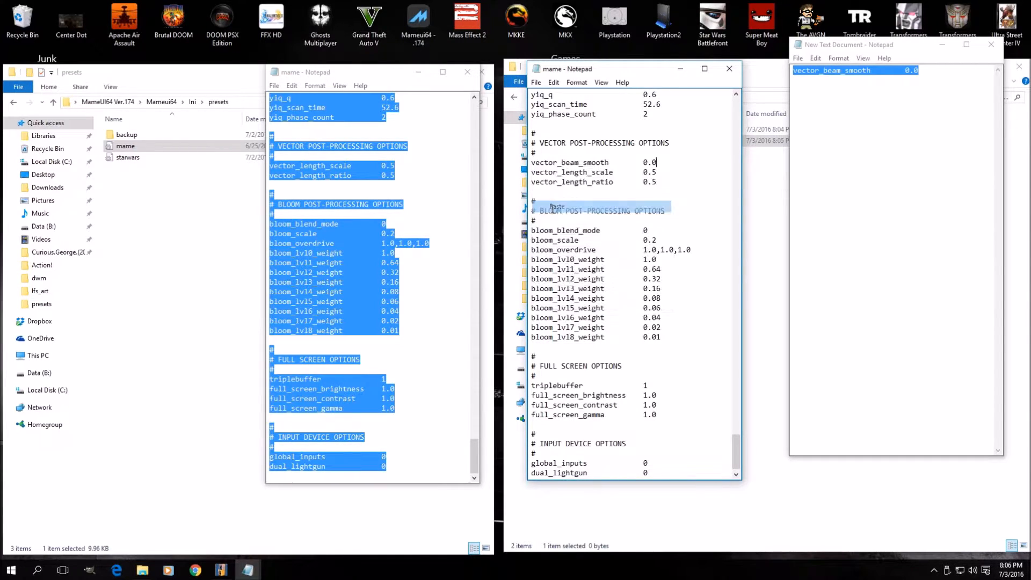
mouse_move(737, 461)
mouse_down()
mouse_move(759, 123)
mouse_move(759, 198)
mouse_up()
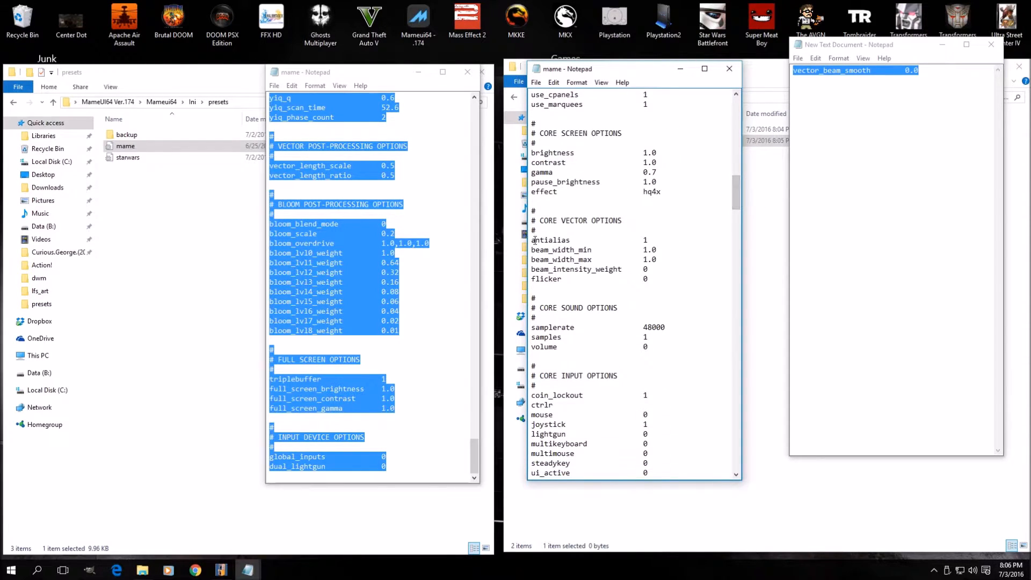
Delete the antialias line under CORE VECTOR OPTIONS
drag(531, 240, 653, 241)
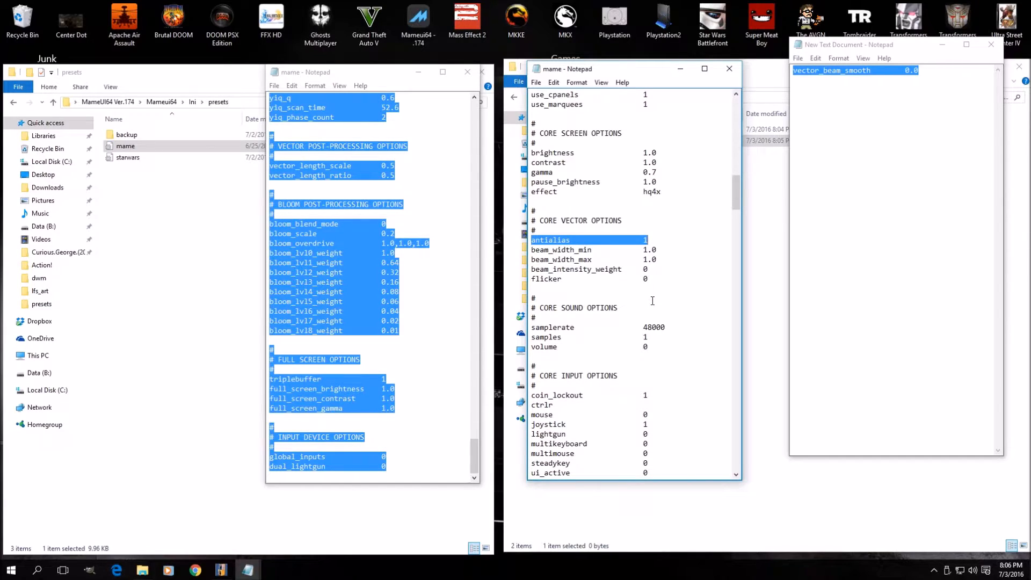
key(BackSpace)
key(BackSpace)
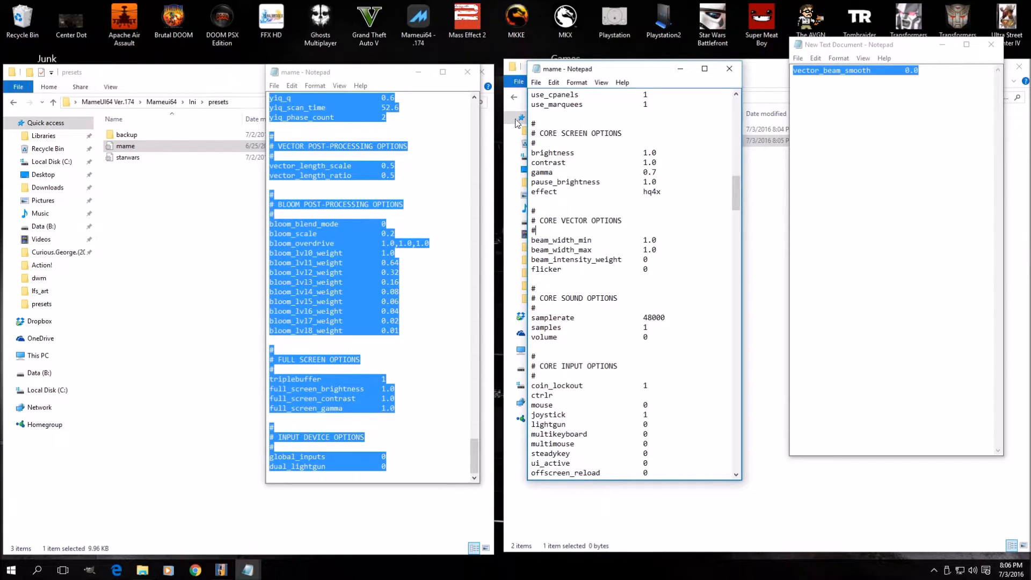
click(536, 83)
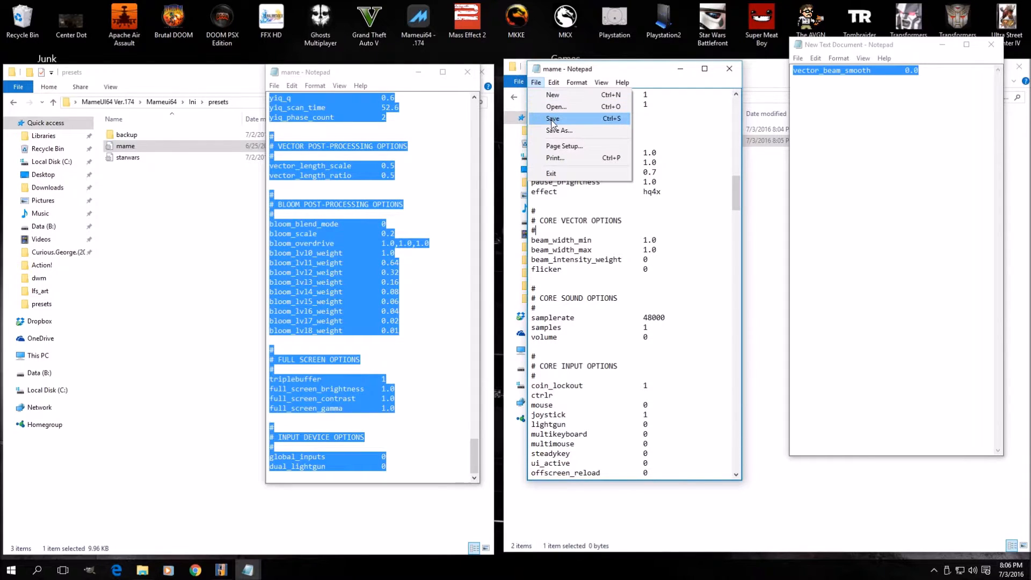
Save and close the edited mame file, discarding the scratch note unsaved
click(553, 118)
click(729, 68)
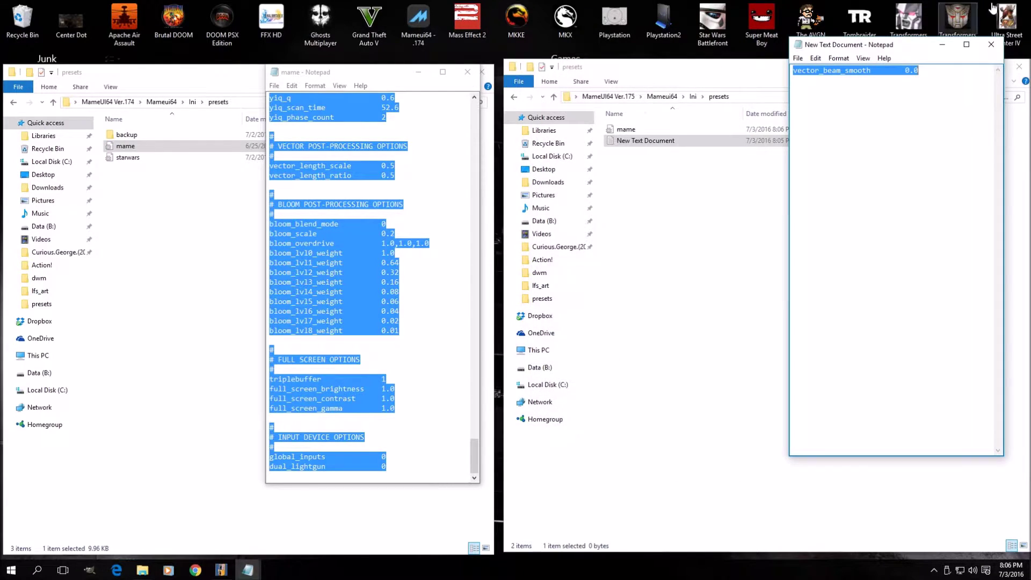
click(992, 45)
click(532, 307)
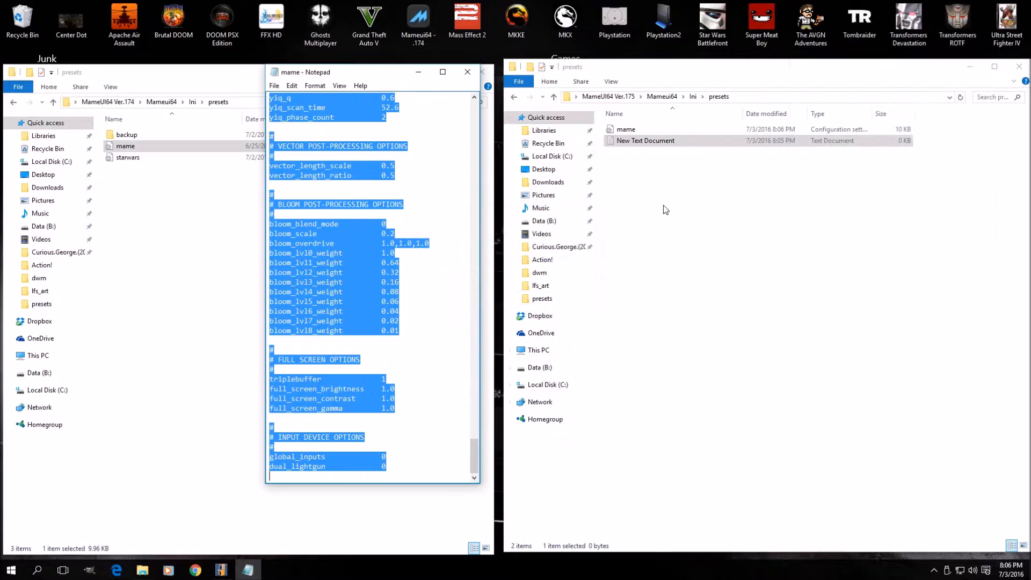
Delete New Text Document from Ver.175 presets and close the older mame file
right_click(644, 140)
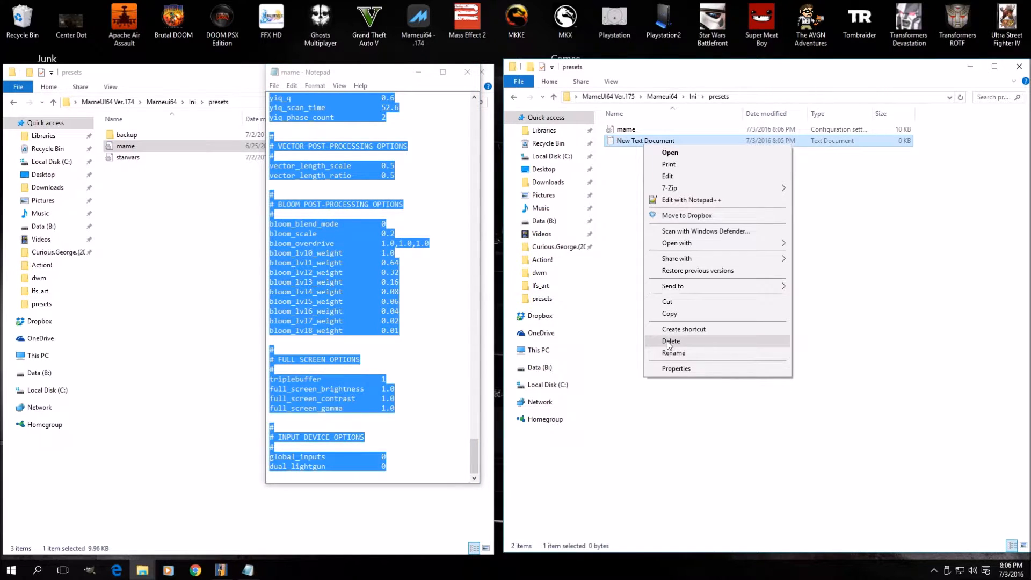
click(671, 341)
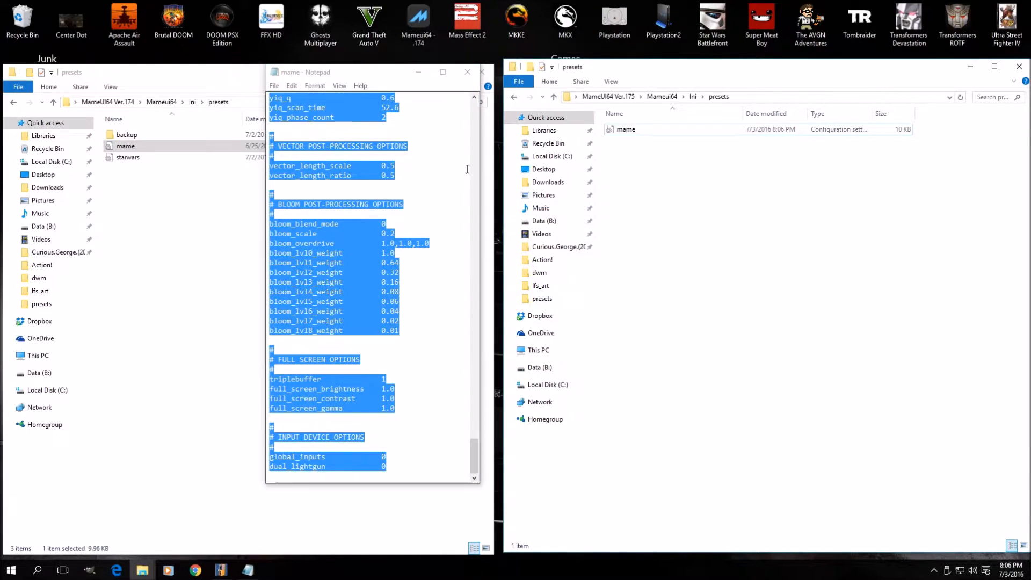
click(467, 71)
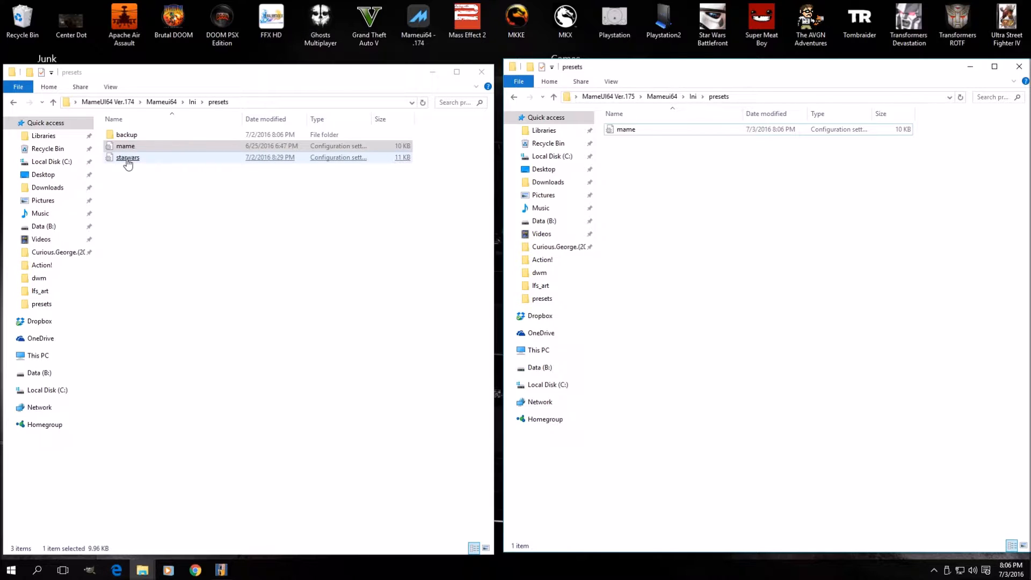
Copy starwars into the Ver.175 presets folder and open it in Notepad
drag(126, 159, 797, 200)
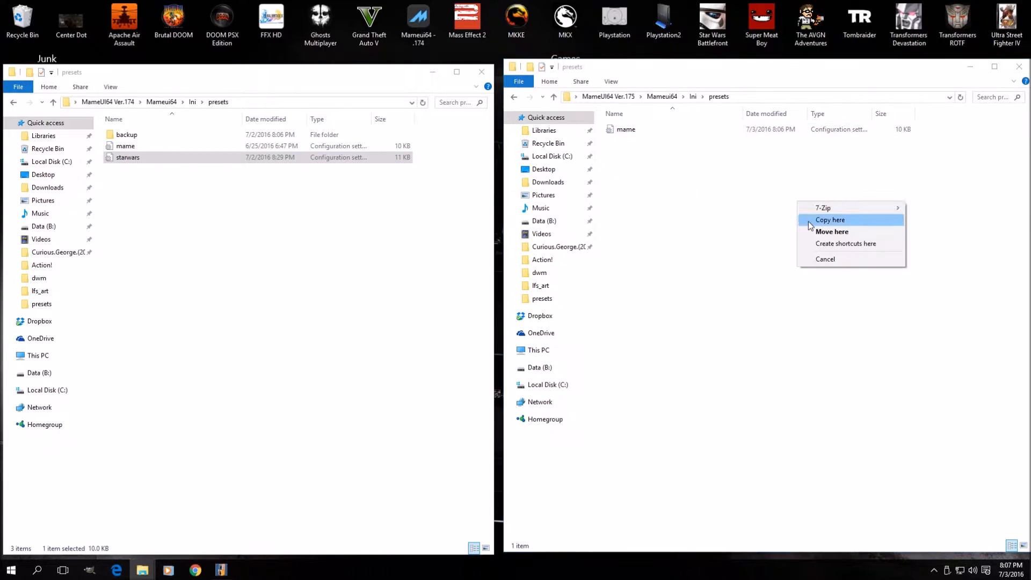
click(831, 220)
double_click(626, 141)
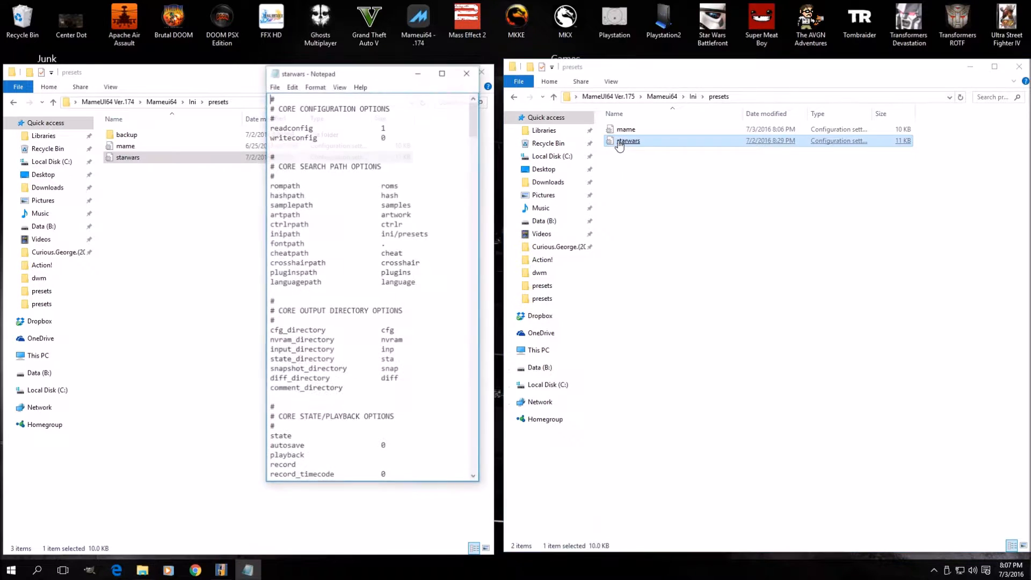
drag(476, 122, 473, 201)
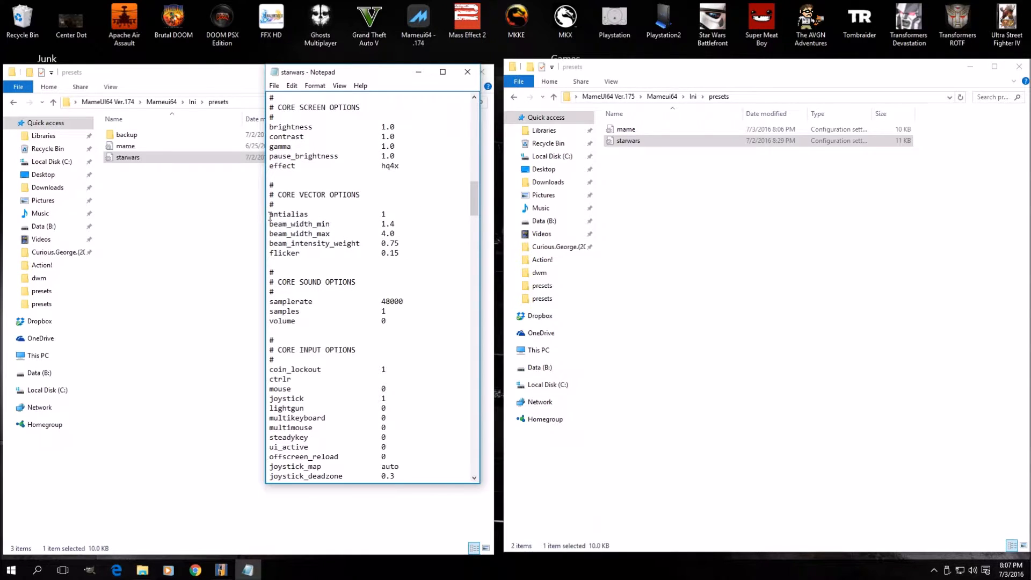
Delete starwars's antialias line and add a blank line above vector_length_scale
drag(270, 215, 387, 214)
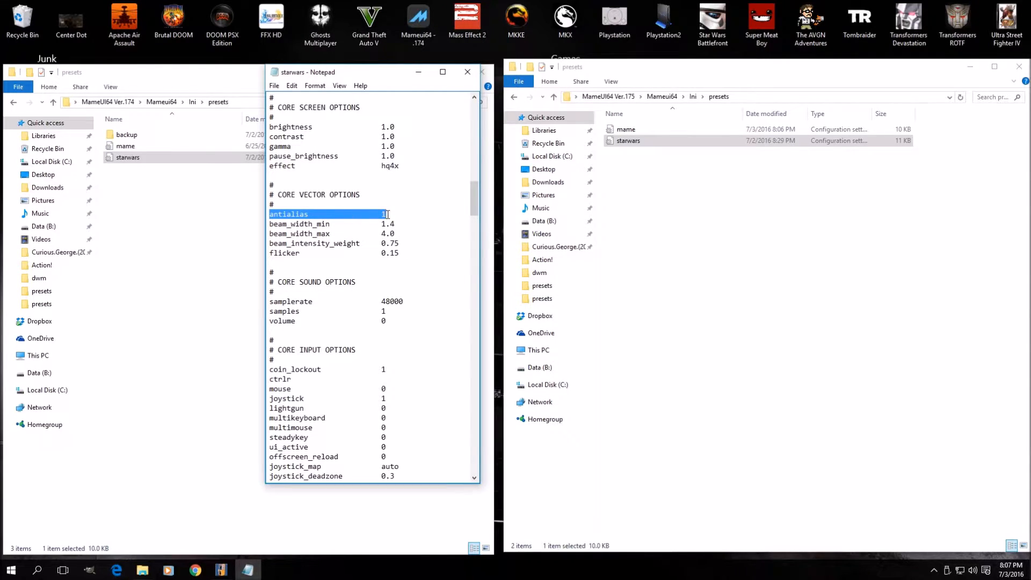
key(Delete)
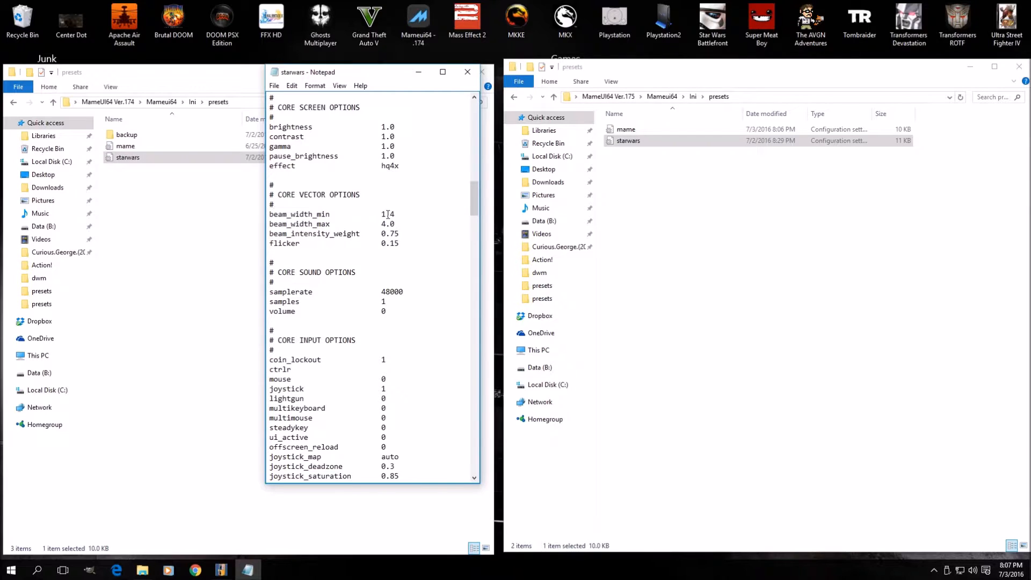
drag(472, 209, 475, 469)
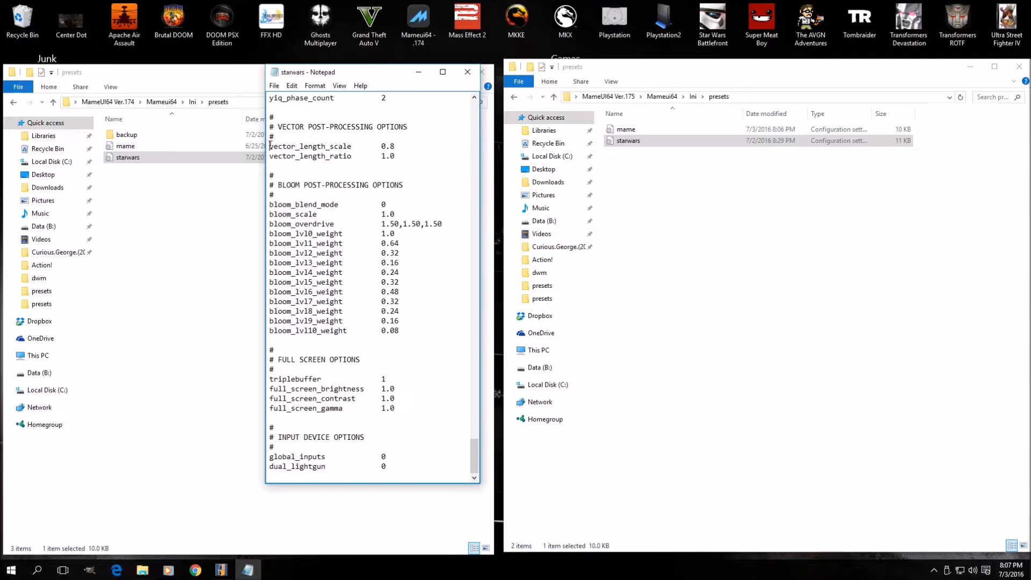
key(Return)
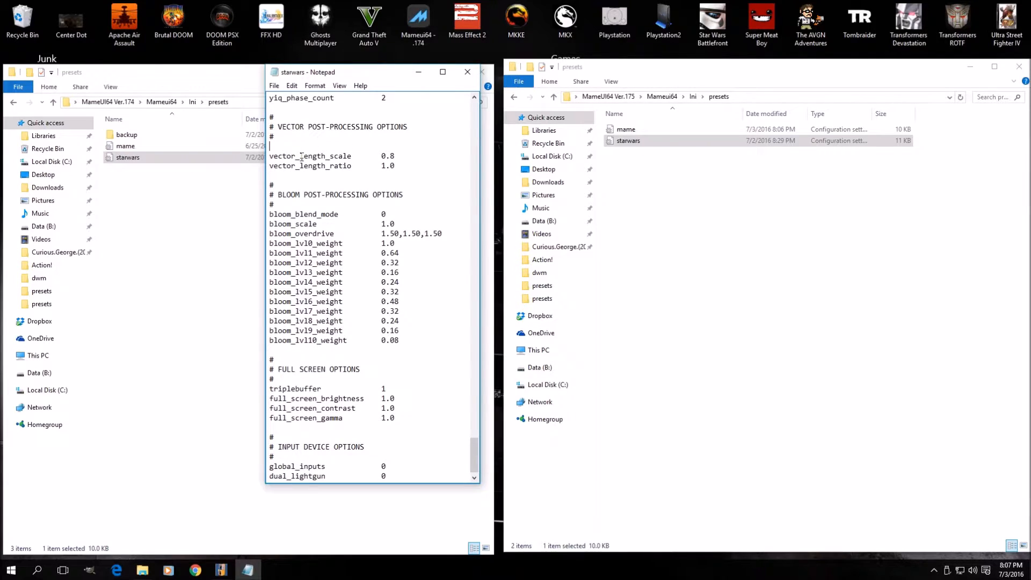
drag(373, 75, 752, 53)
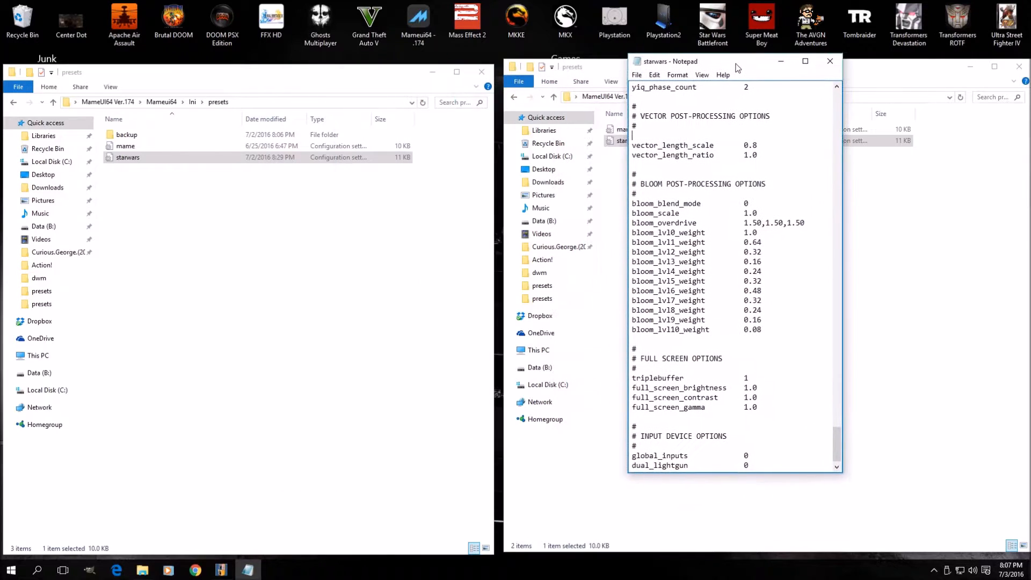
Copy the vector_beam_smooth 0.0 line from the Ver.175 mame preset
double_click(626, 130)
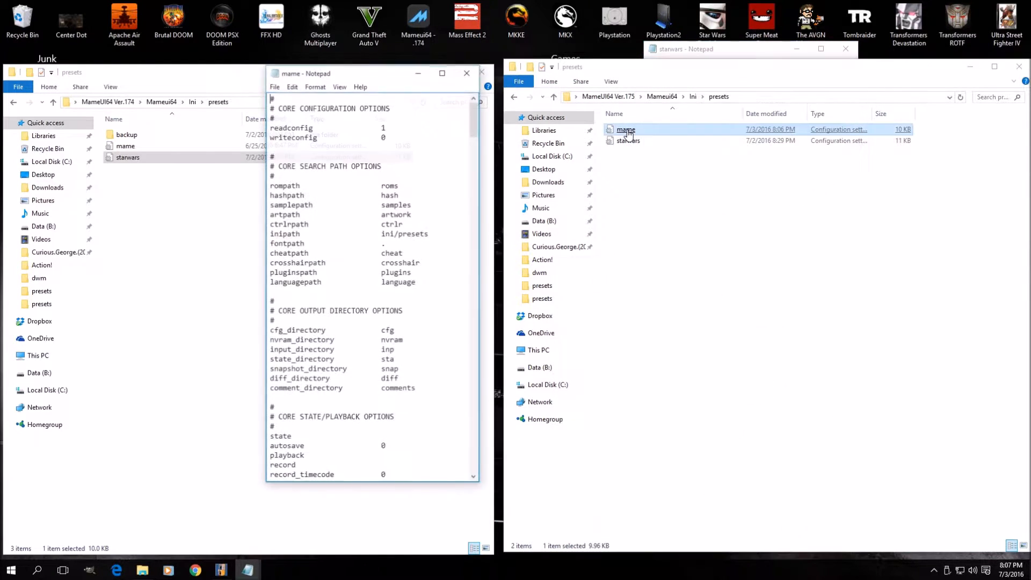
drag(473, 104, 474, 476)
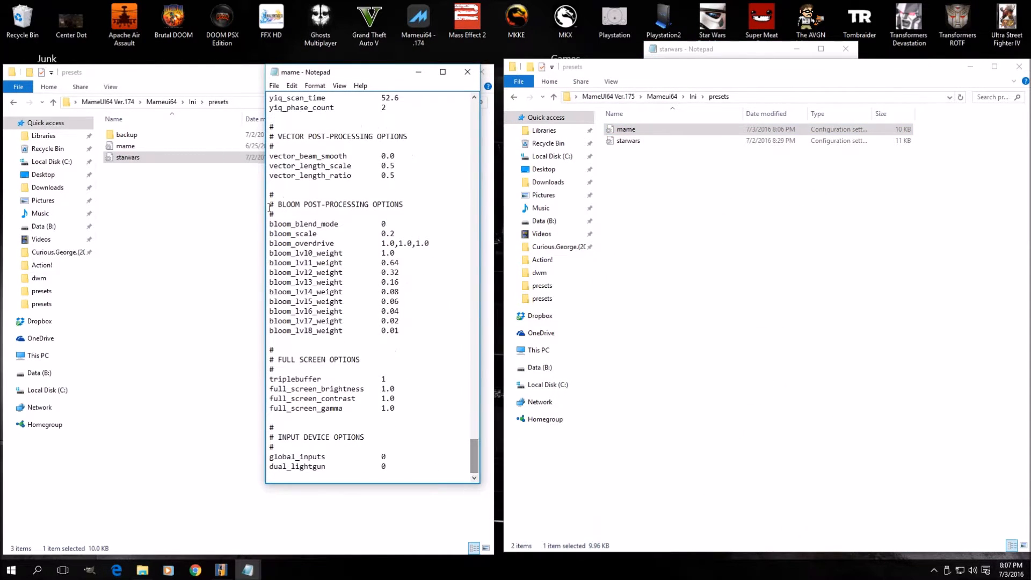
drag(269, 155, 350, 215)
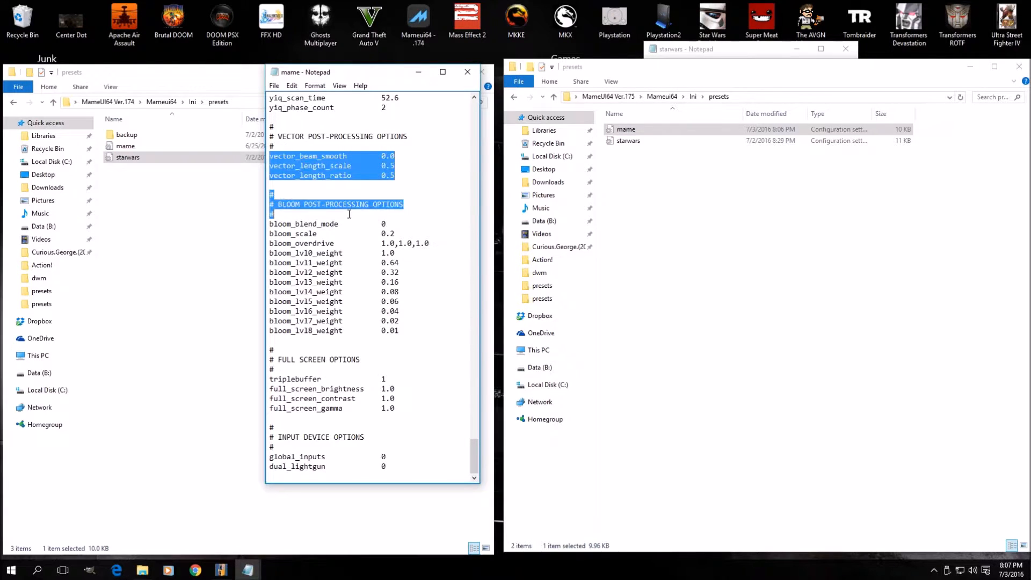
click(376, 175)
drag(398, 155, 221, 151)
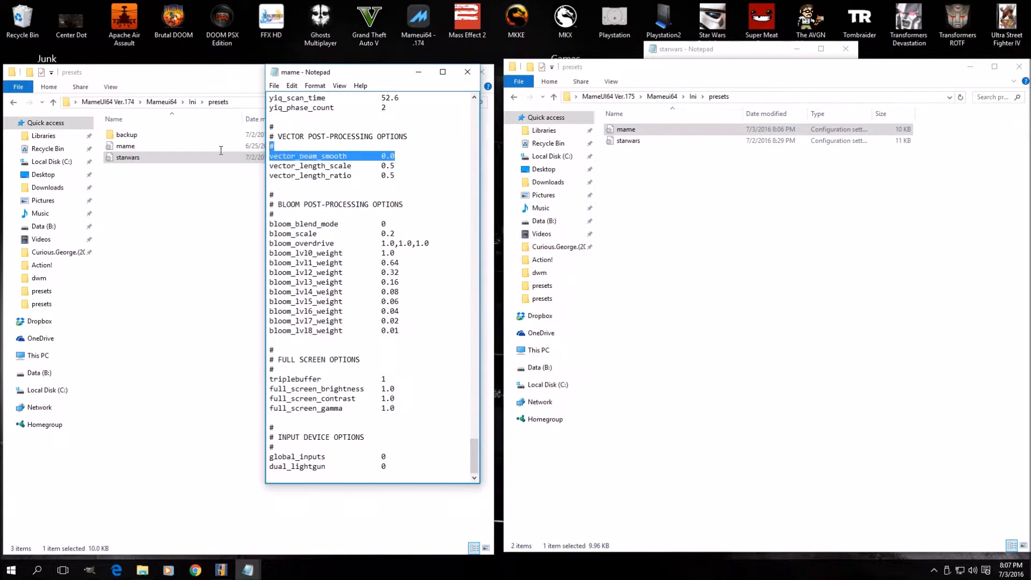
right_click(274, 155)
click(290, 182)
click(468, 71)
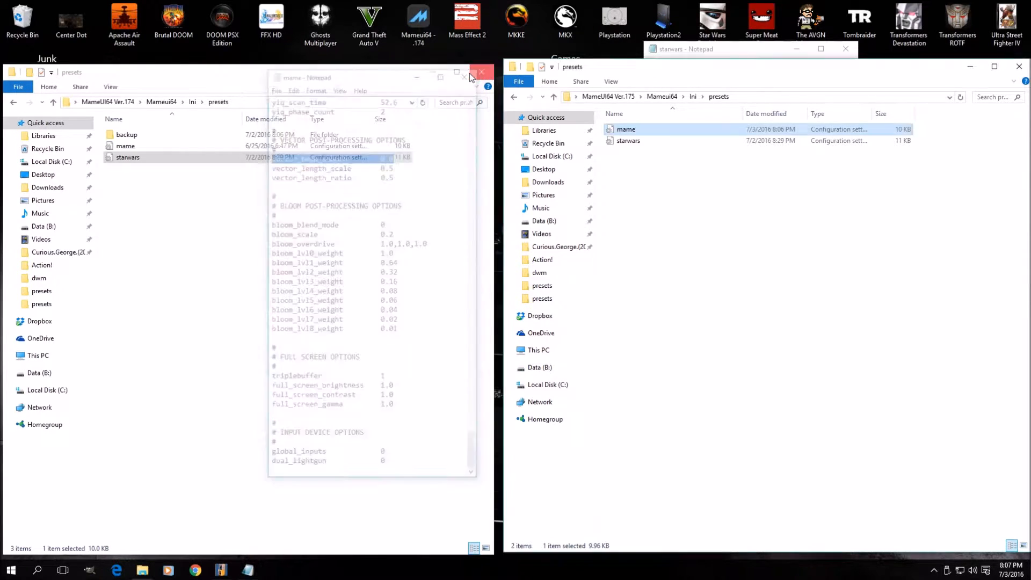
Paste vector_beam_smooth 0.0 above vector_length_scale in starwars, save and close it
click(737, 49)
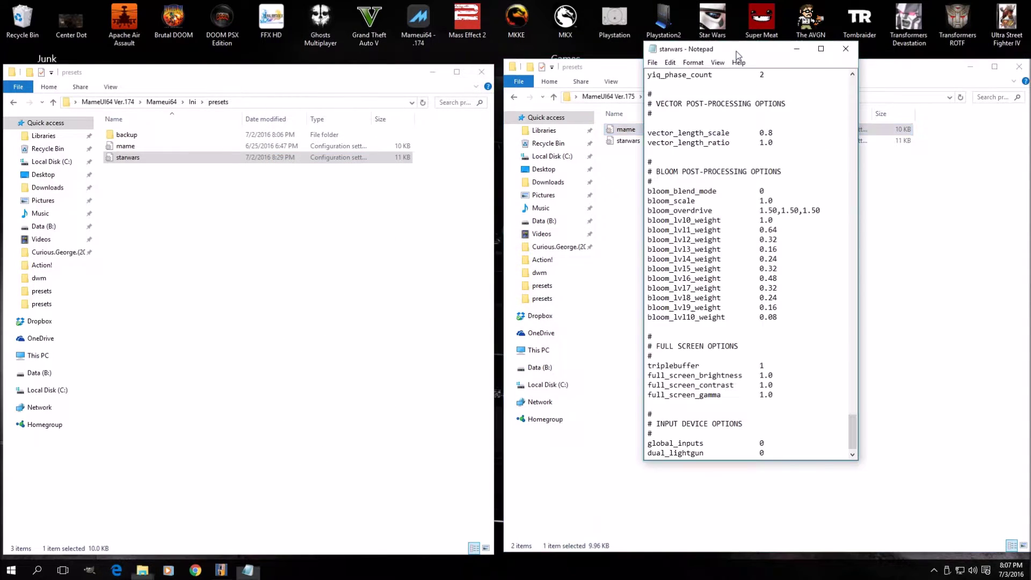
right_click(654, 121)
click(671, 168)
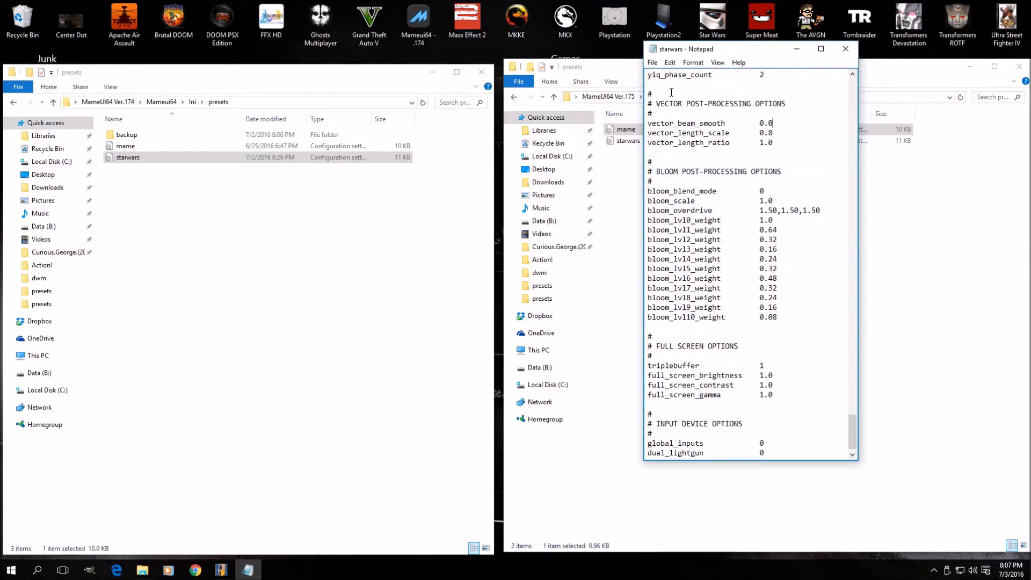
click(653, 63)
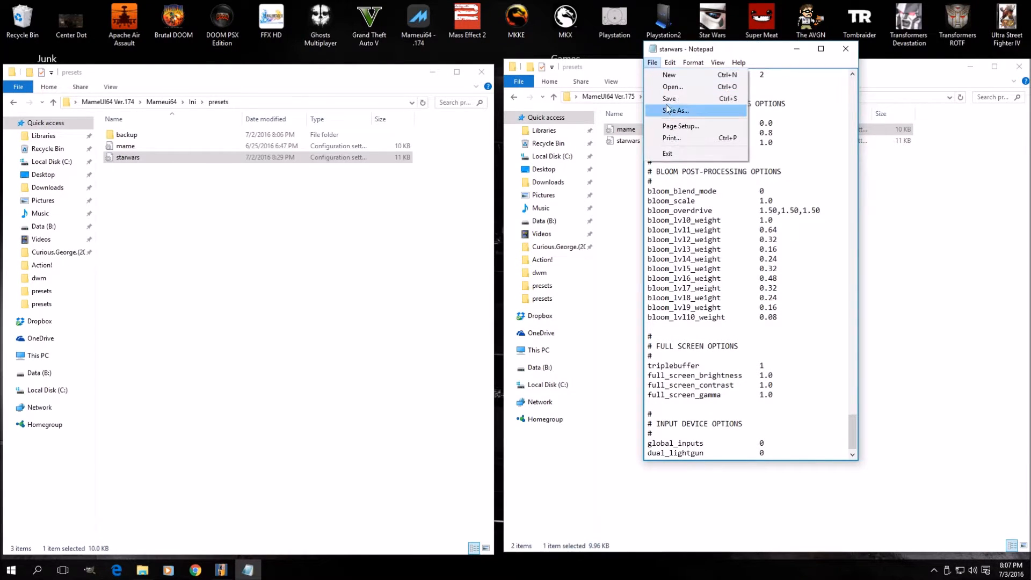
click(665, 100)
click(846, 48)
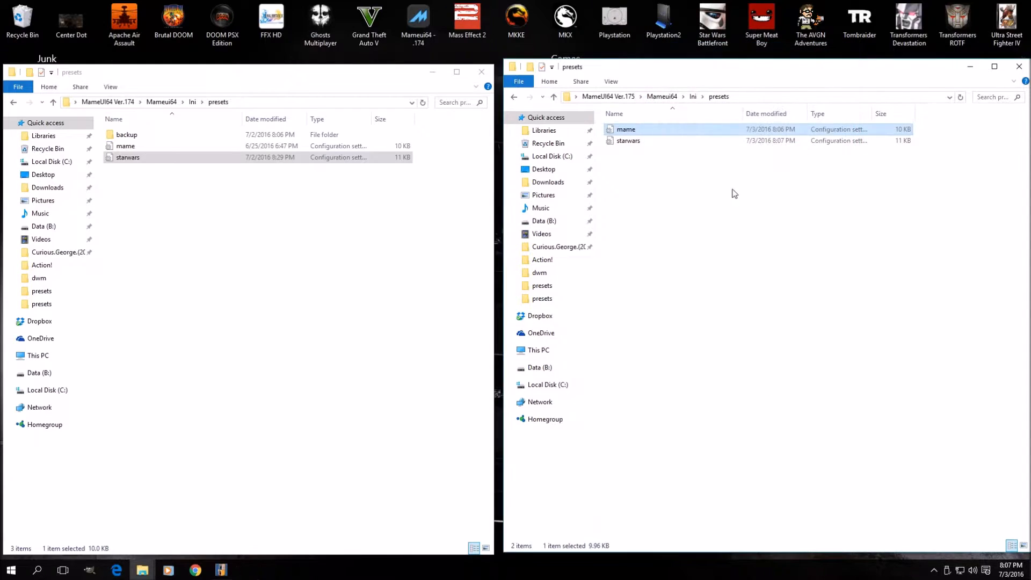
Copy the MAMEUI settings file from Ver.174 Mameui64 into Ver.175 Mameui64
click(480, 73)
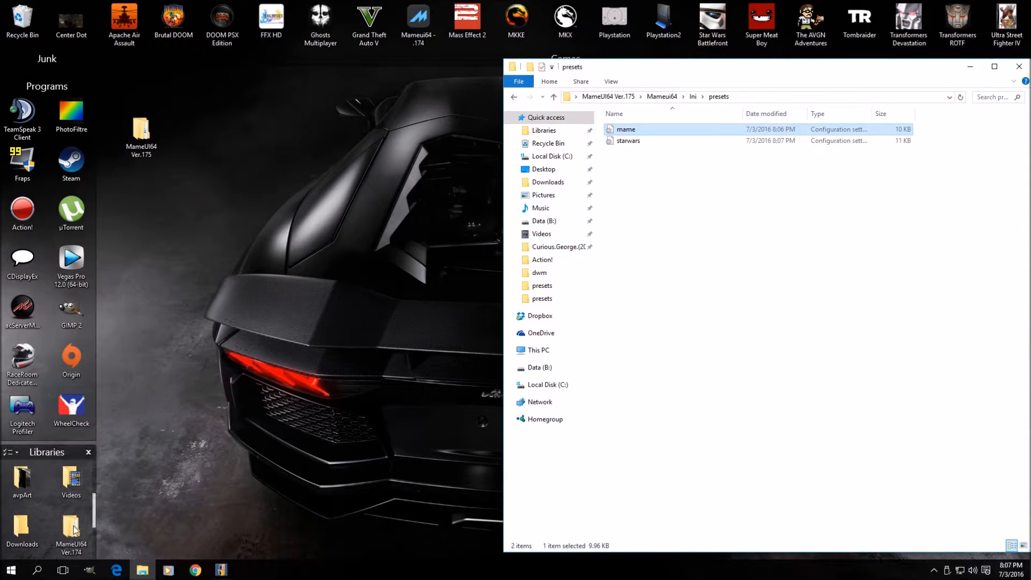
double_click(70, 528)
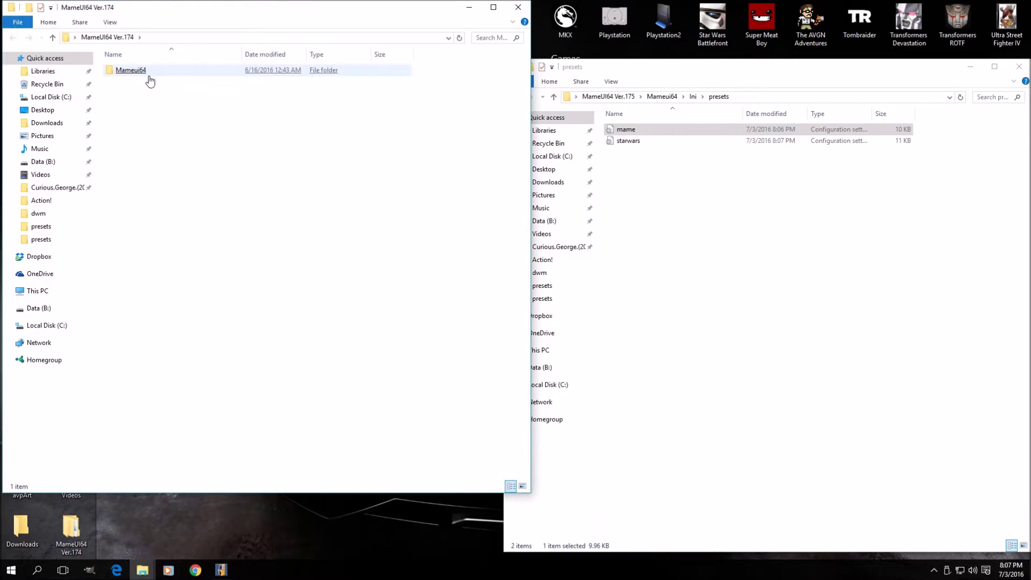
double_click(131, 70)
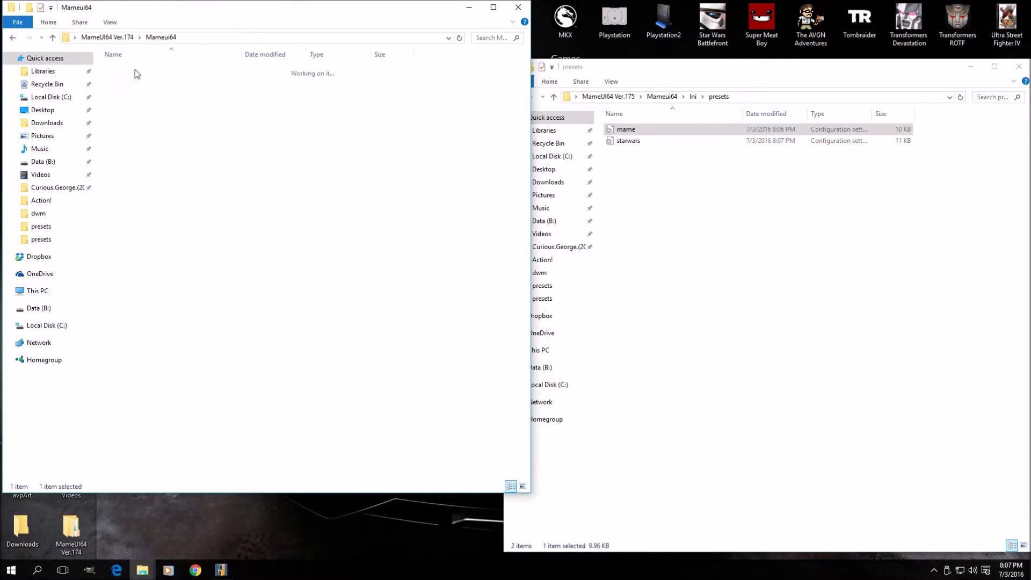
click(662, 97)
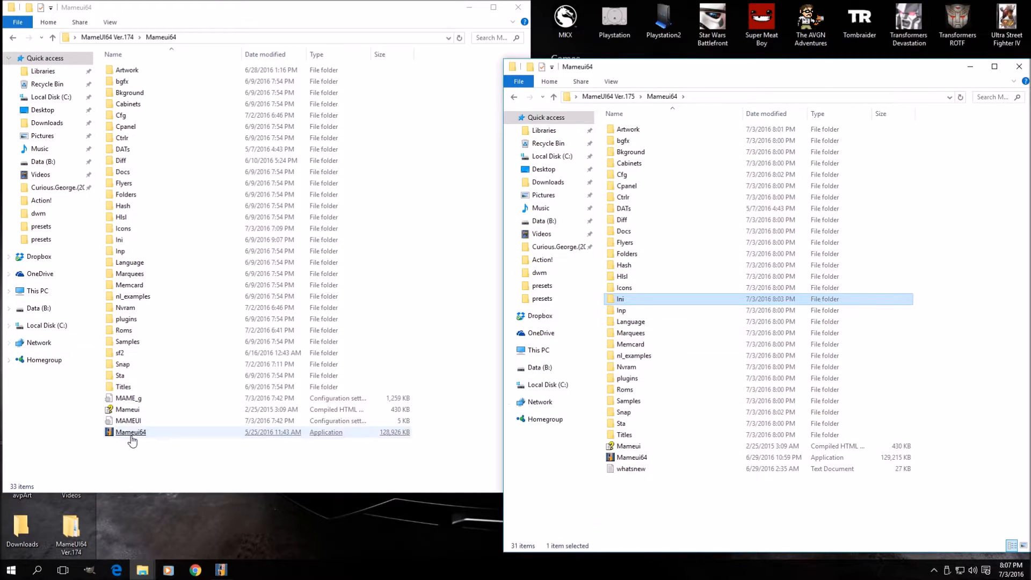
click(628, 447)
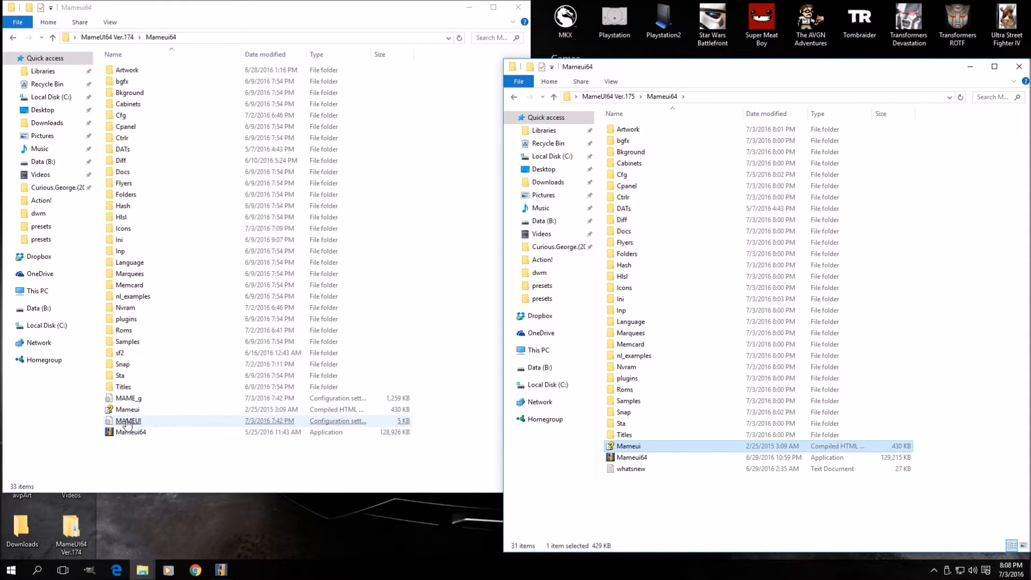
drag(127, 421, 742, 506)
click(766, 463)
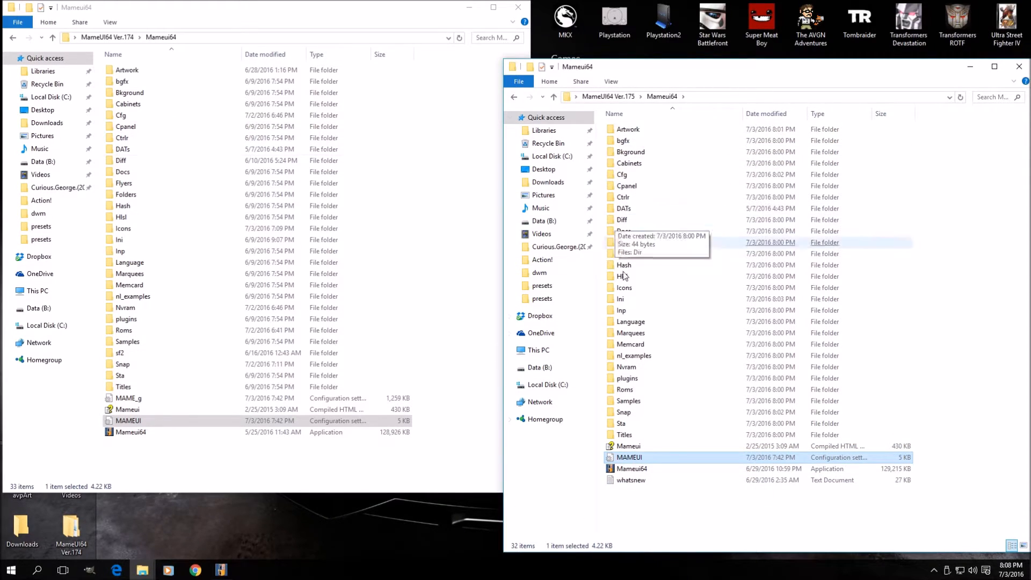
Open the Ini\presets folders of both versions side by side
double_click(625, 299)
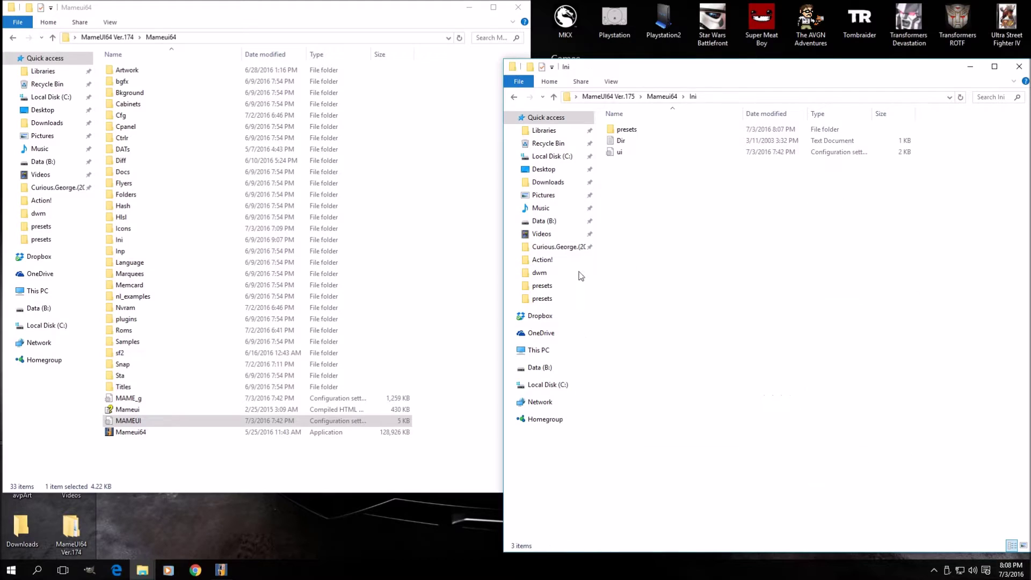
double_click(129, 239)
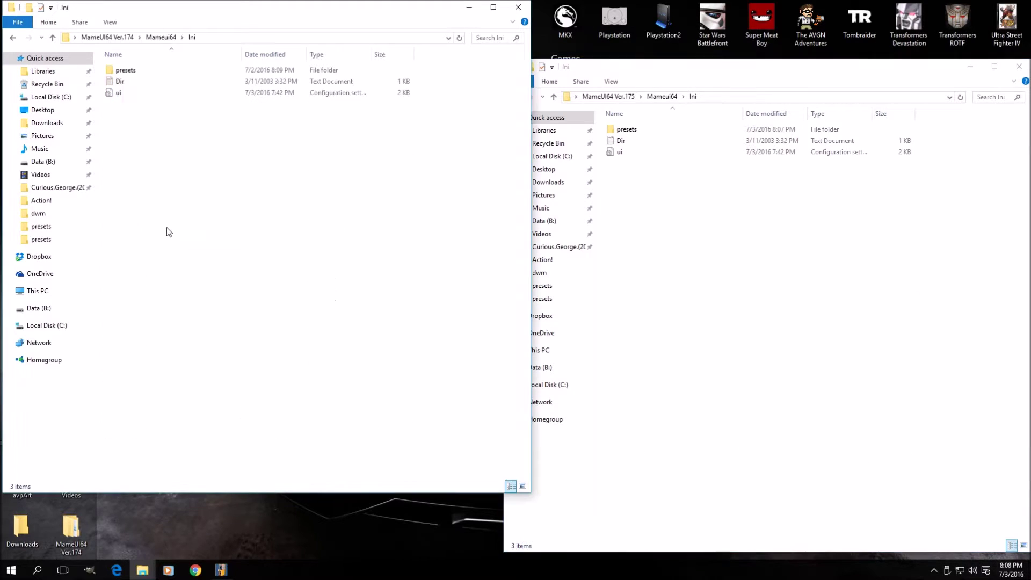
double_click(627, 130)
double_click(125, 70)
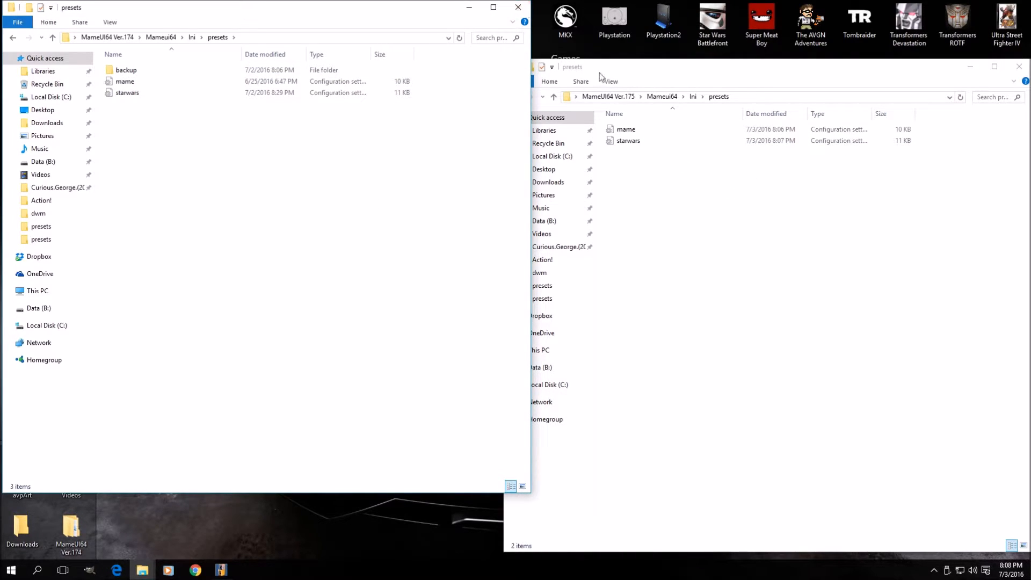
click(650, 66)
Navigate both Explorer windows back to their Mameui64 folders and select the Ver.174 Roms folder
click(513, 97)
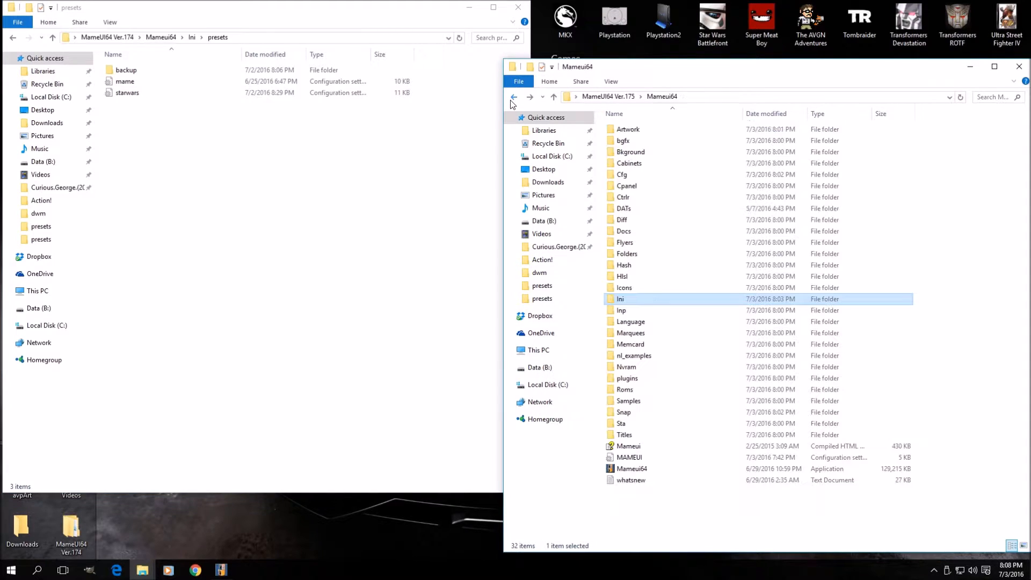
click(242, 242)
click(11, 38)
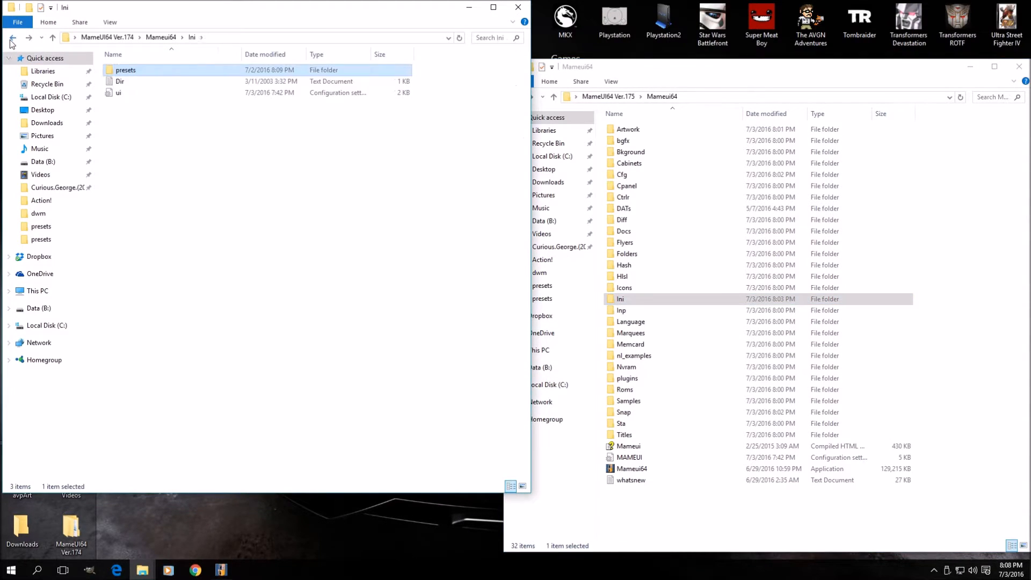
click(11, 39)
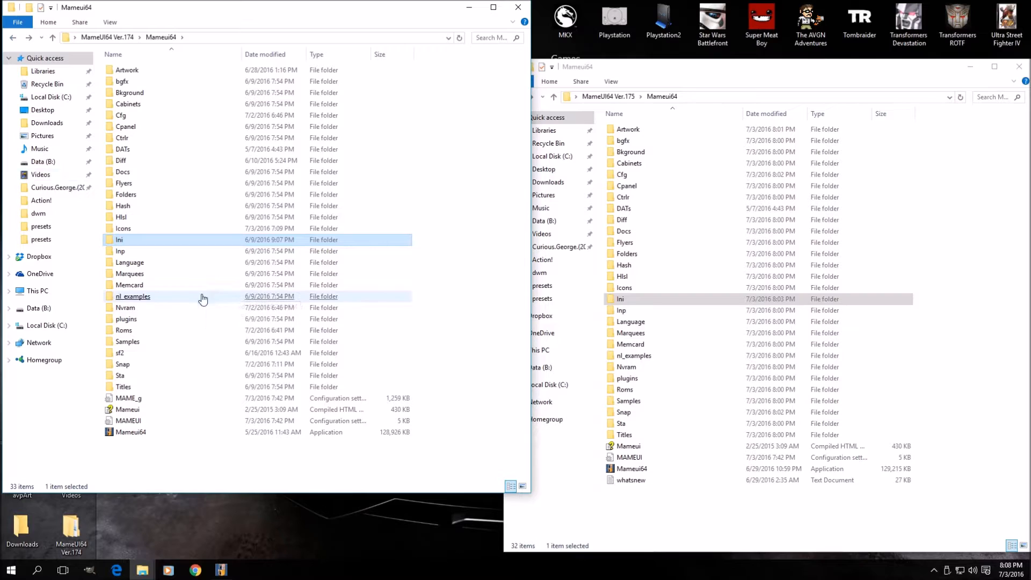
click(123, 330)
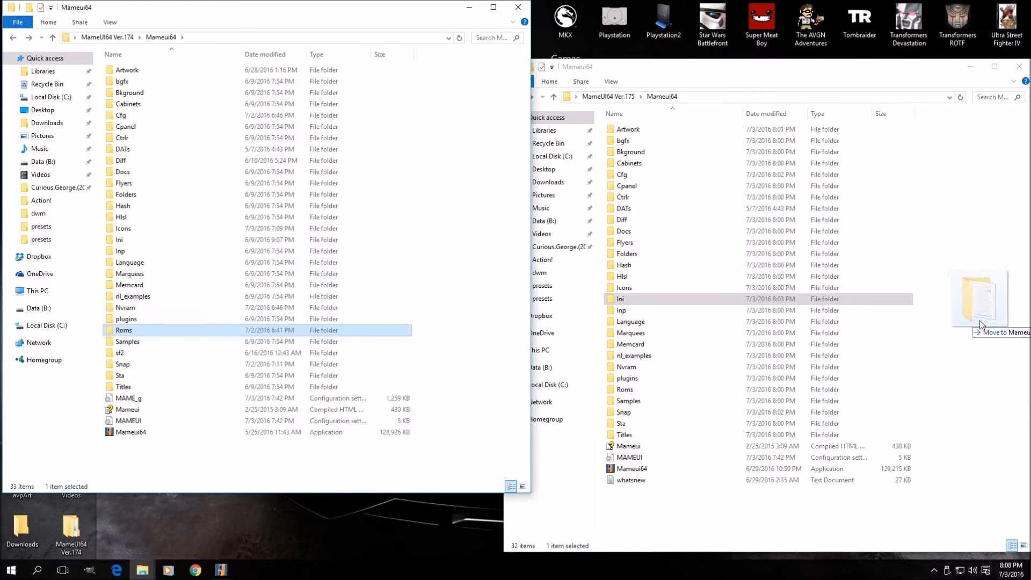
Copy Roms into the Ver.175 folder, keeping the existing dir.txt, then close the Ver.174 window
drag(126, 332, 967, 323)
click(957, 339)
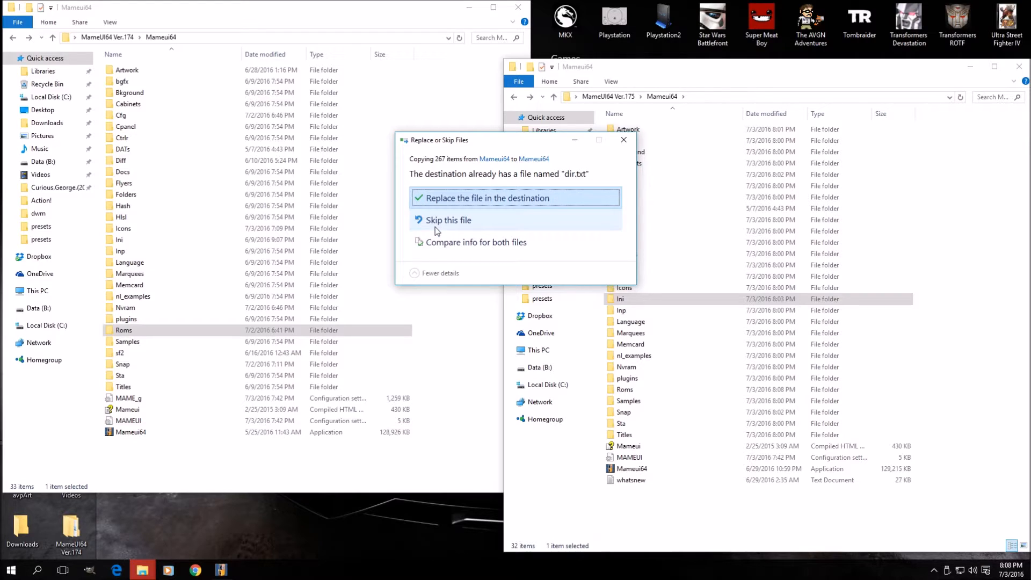
click(454, 219)
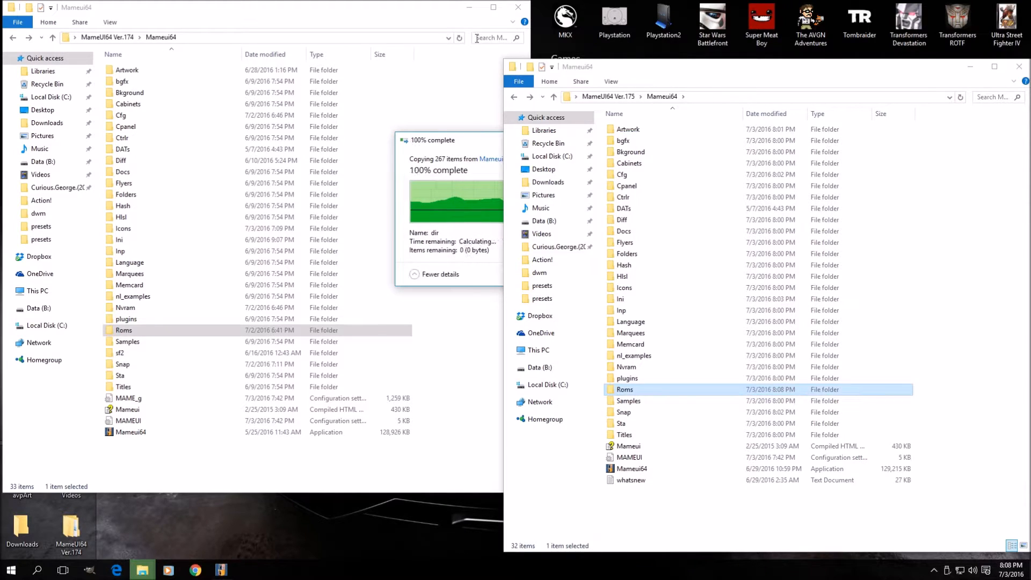
click(520, 8)
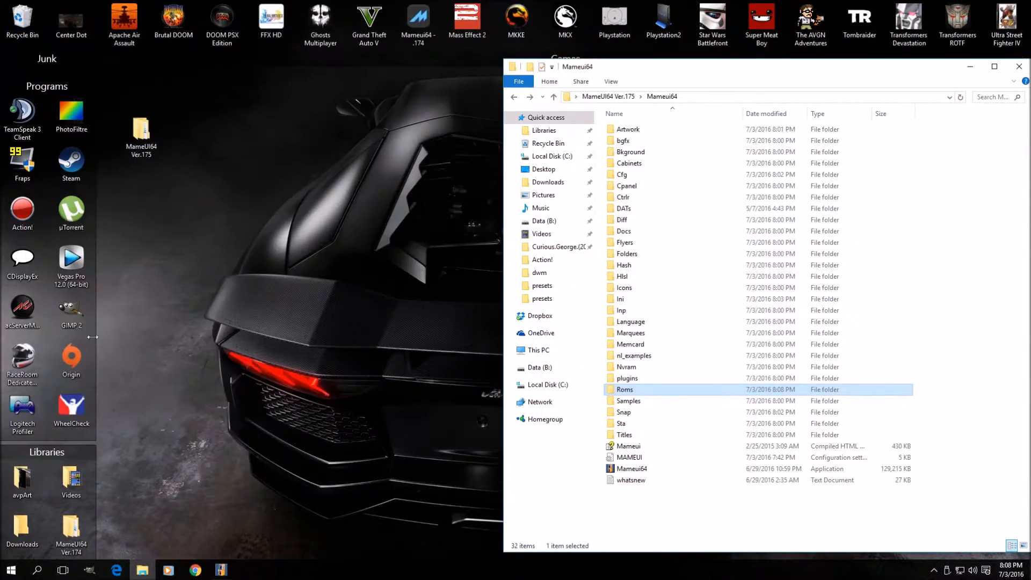
Launch MAMEUI64 0.175 and set Mame_background4 as the interface background image
double_click(633, 470)
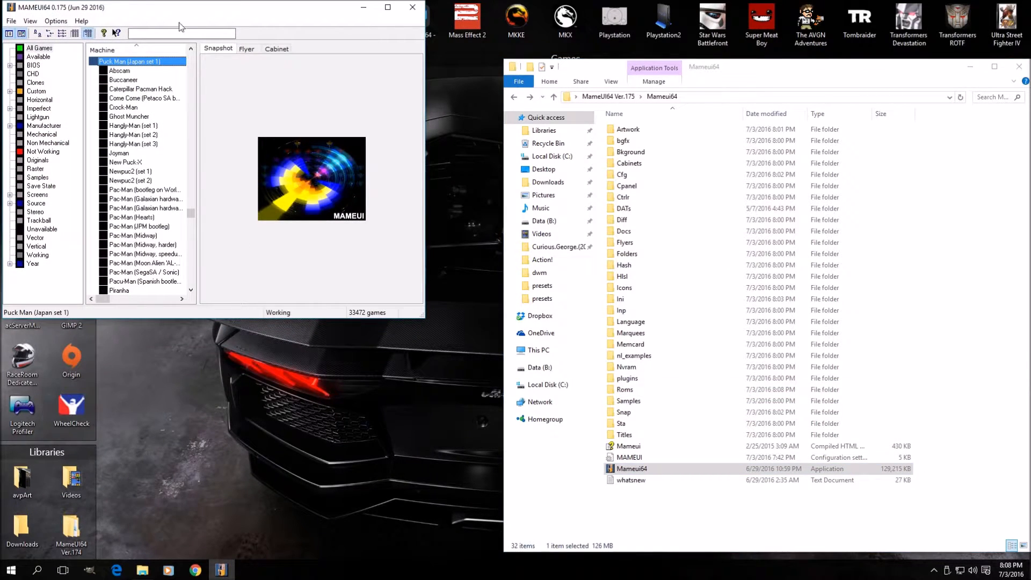
click(56, 22)
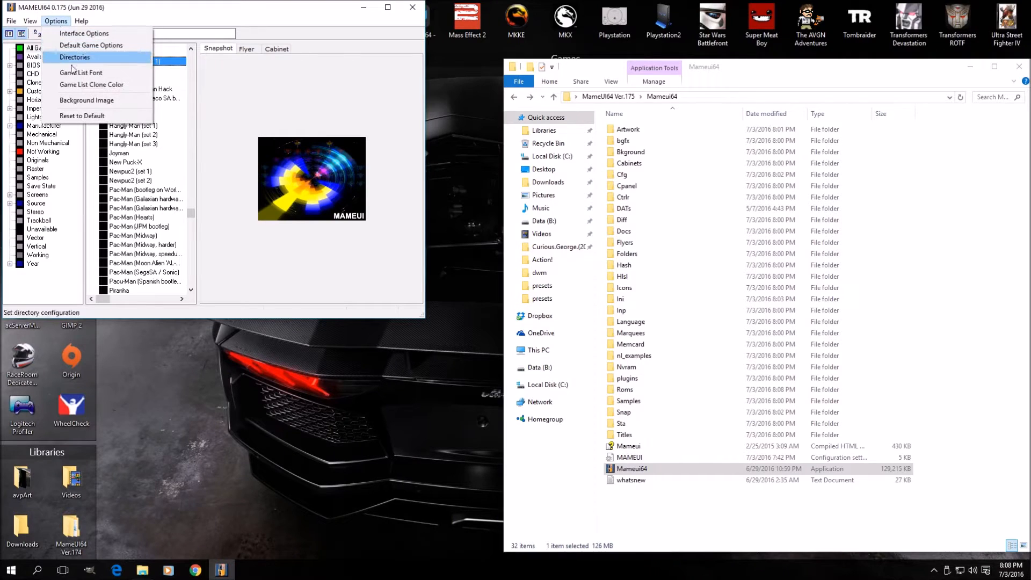
click(86, 101)
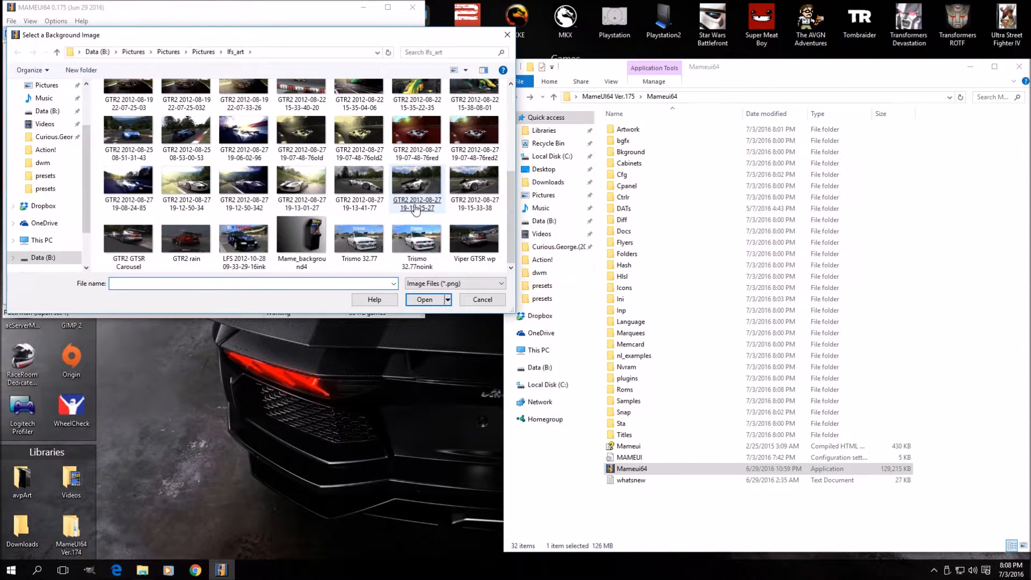
double_click(302, 243)
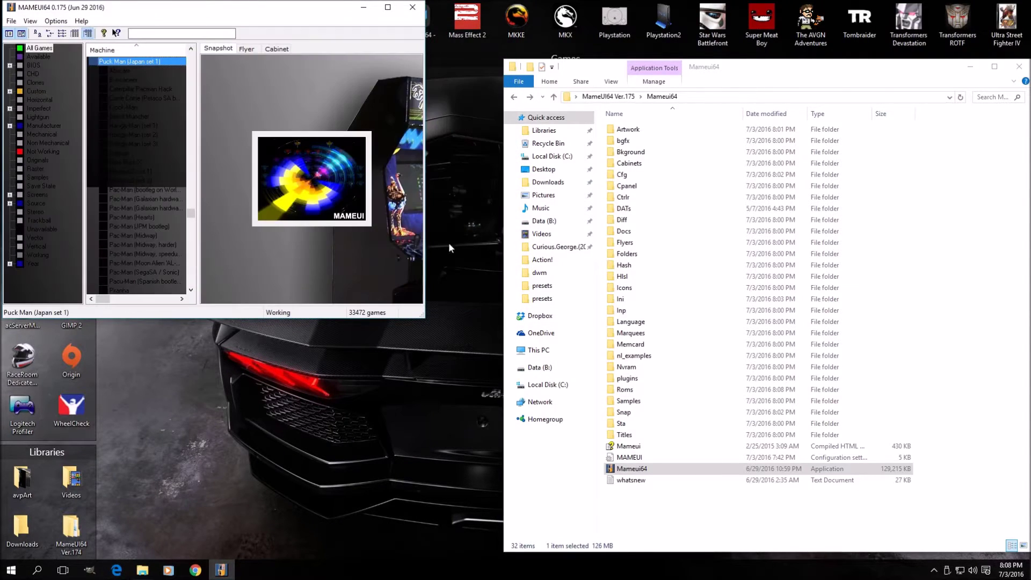
Enlarge and recentre the MAMEUI64 window, nudge it left, and widen the snapshot panel
click(387, 6)
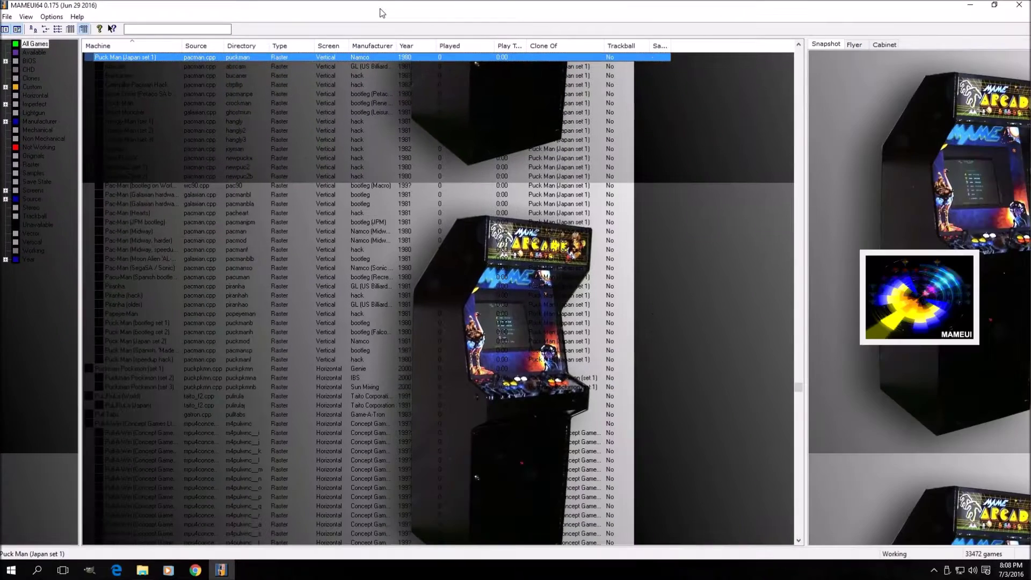
click(997, 5)
drag(320, 15, 447, 77)
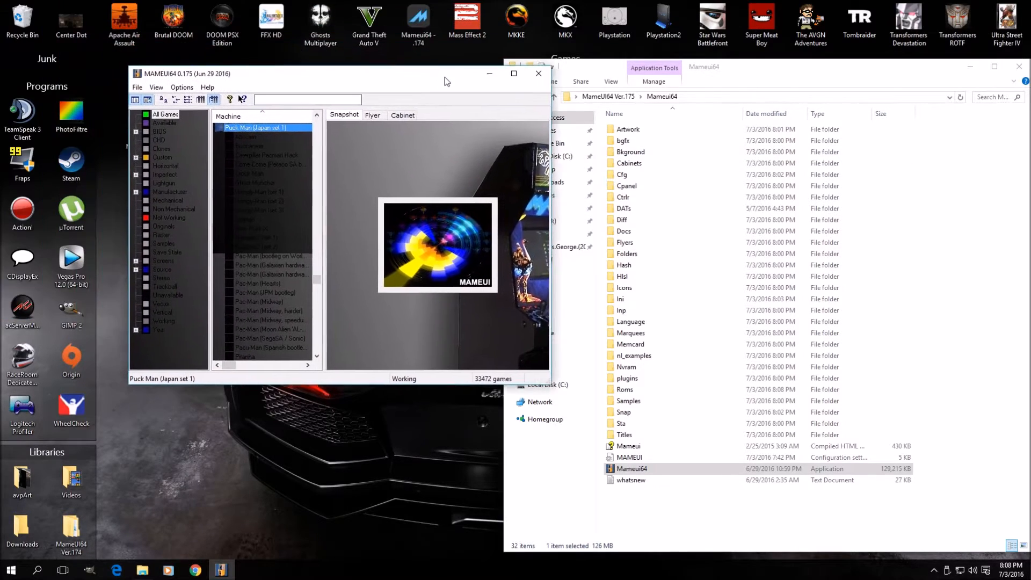
drag(556, 393, 1023, 547)
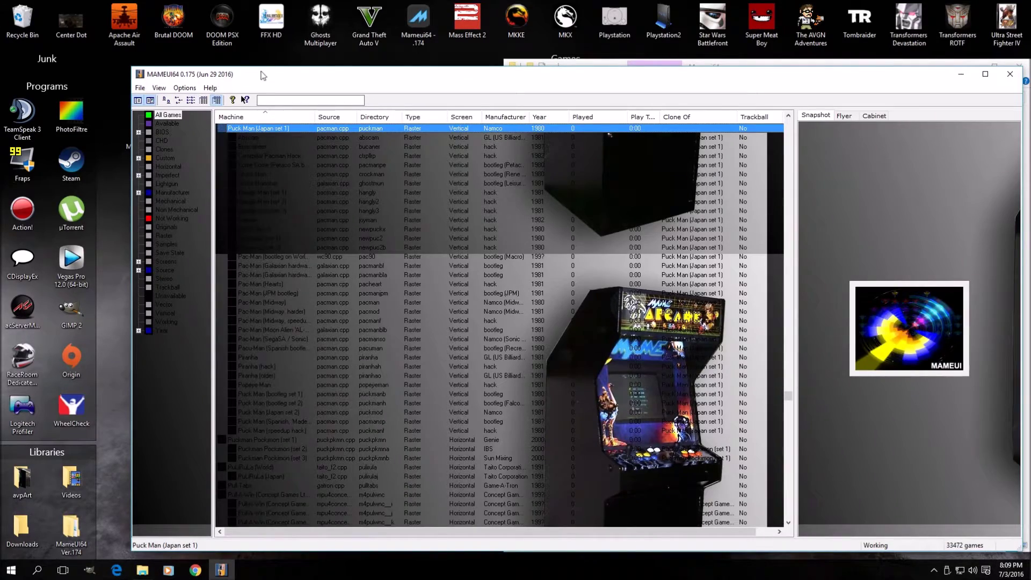
drag(262, 75, 240, 82)
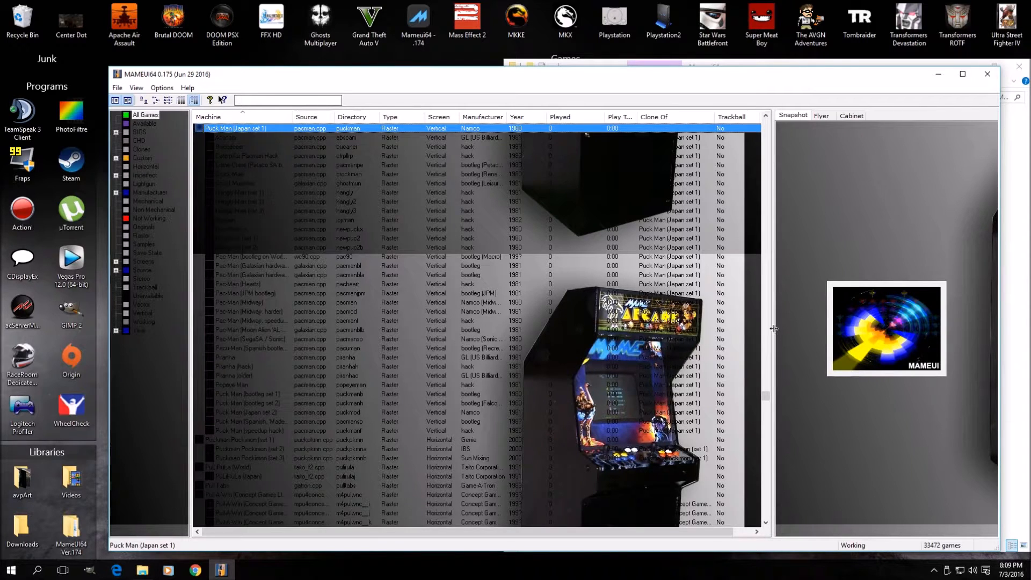
drag(772, 332, 746, 336)
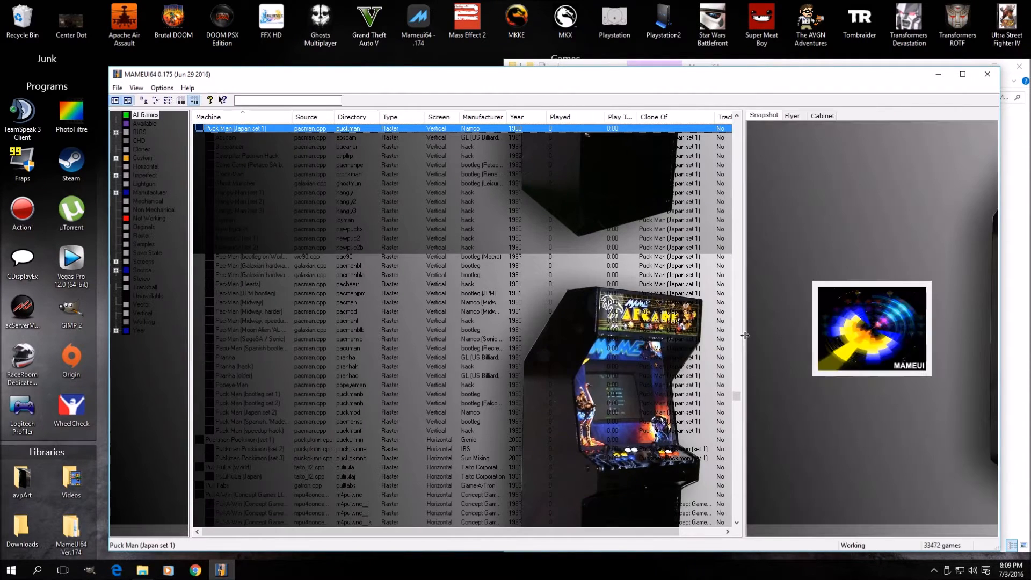
Set the game list font colour to a custom light blue, saved to Custom Colors, and apply it
click(161, 88)
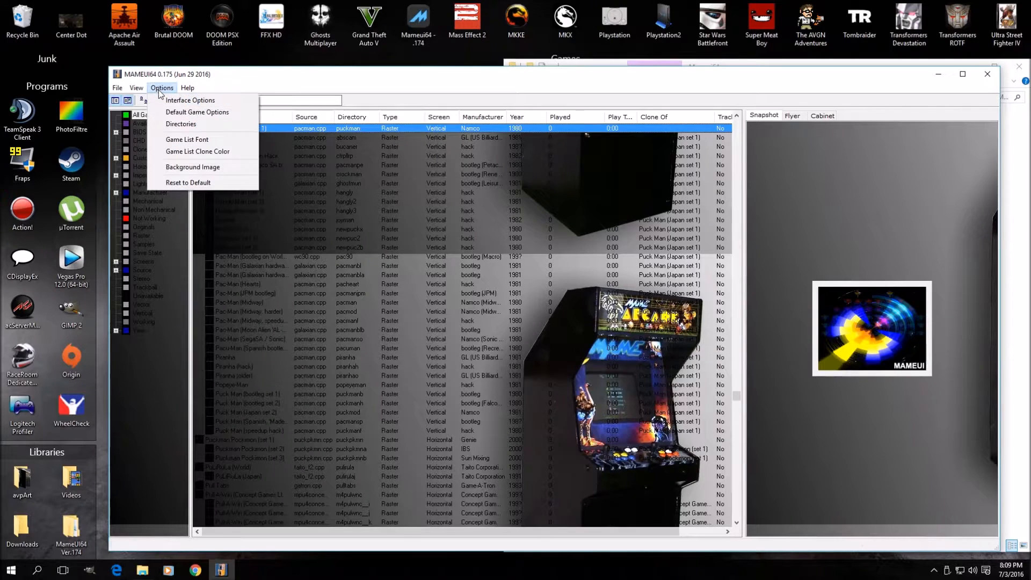
click(188, 139)
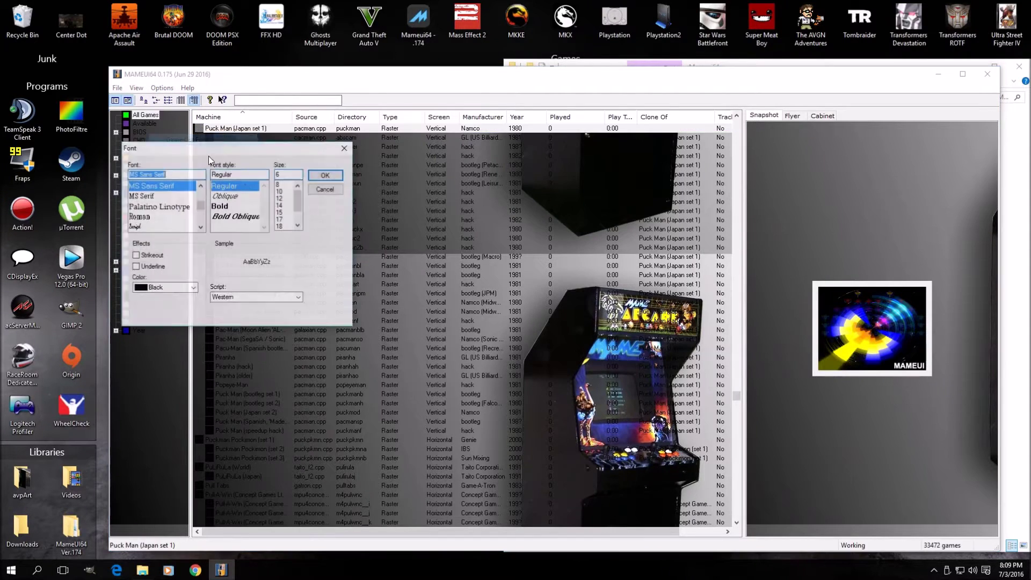
click(193, 289)
click(163, 408)
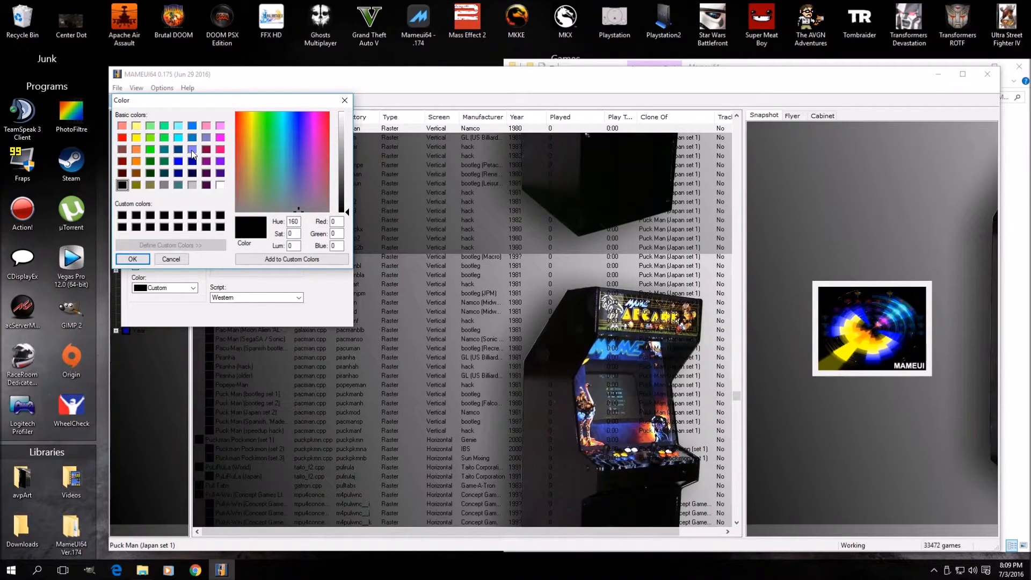
click(191, 150)
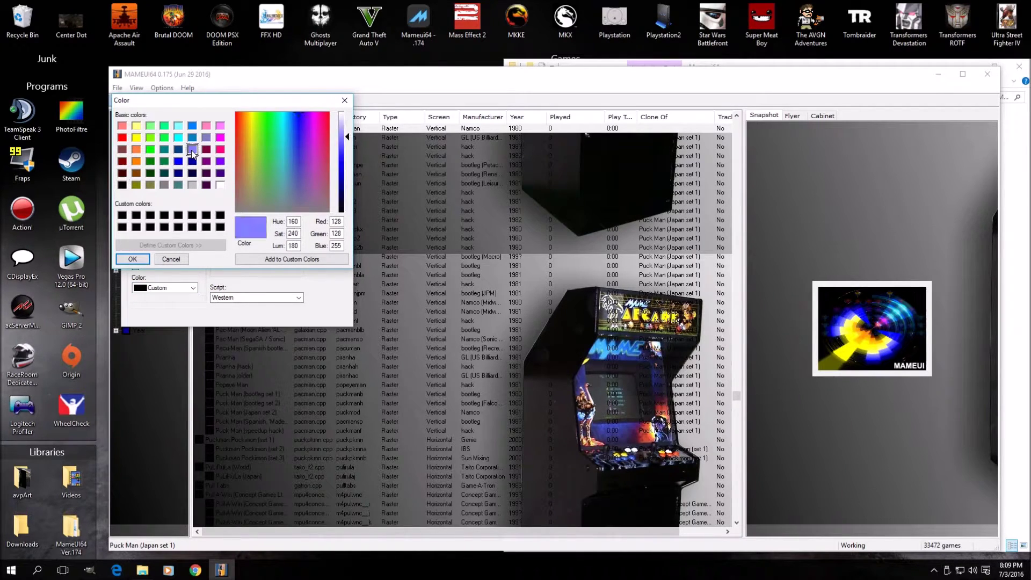
click(297, 117)
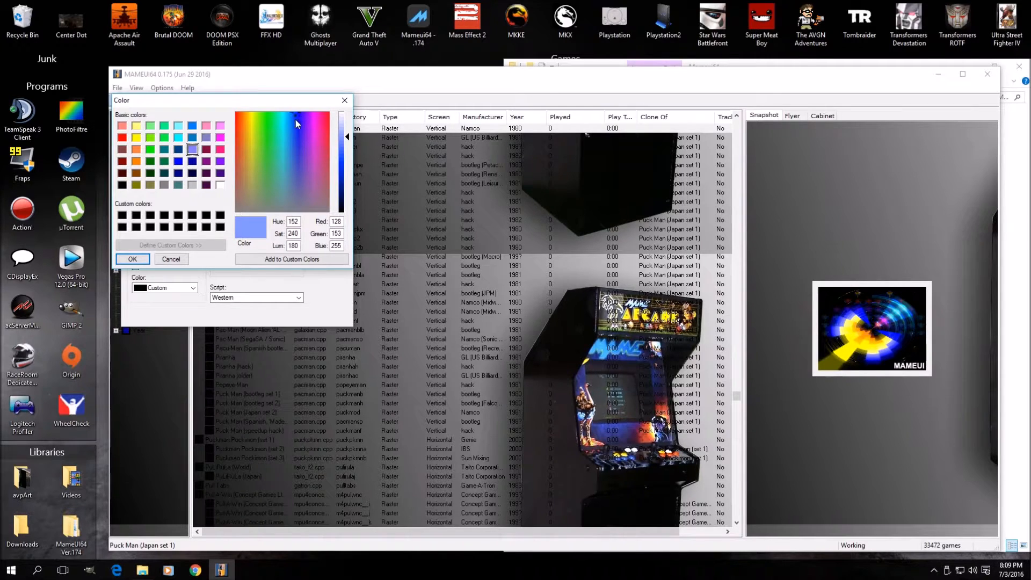
click(292, 259)
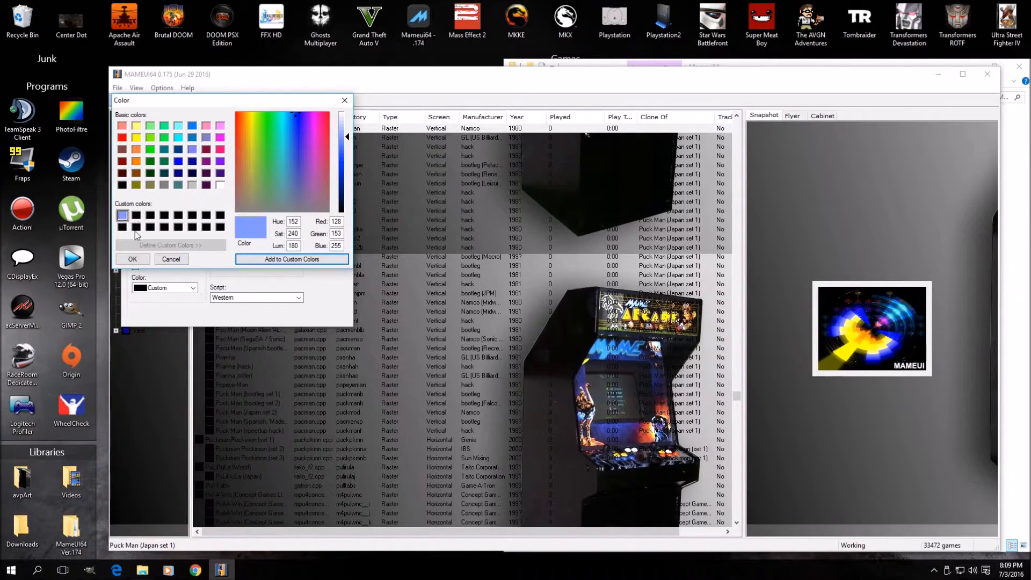
click(133, 259)
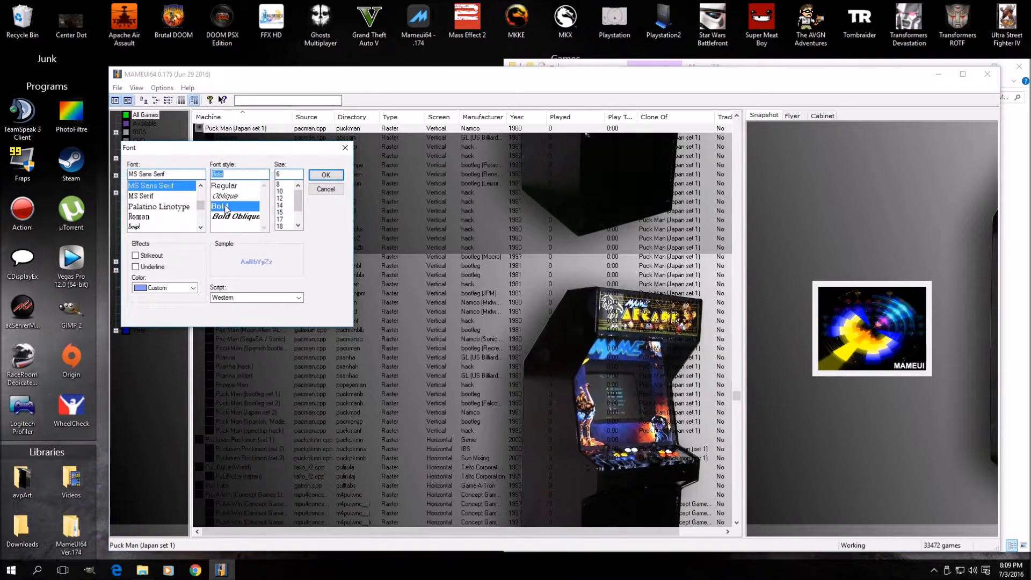
click(326, 175)
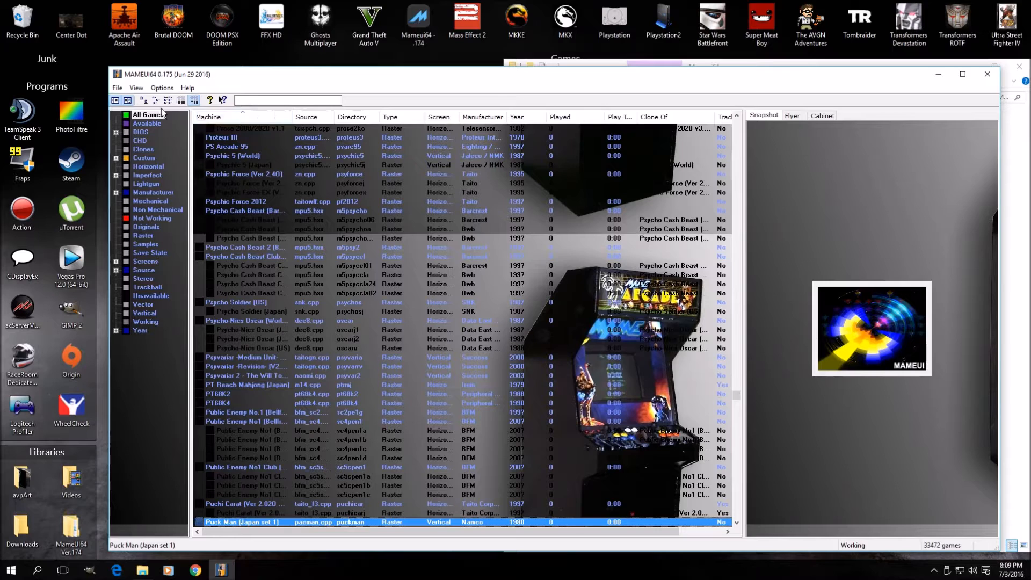
Reopen the Game List Font settings to review them and close without changes
click(163, 88)
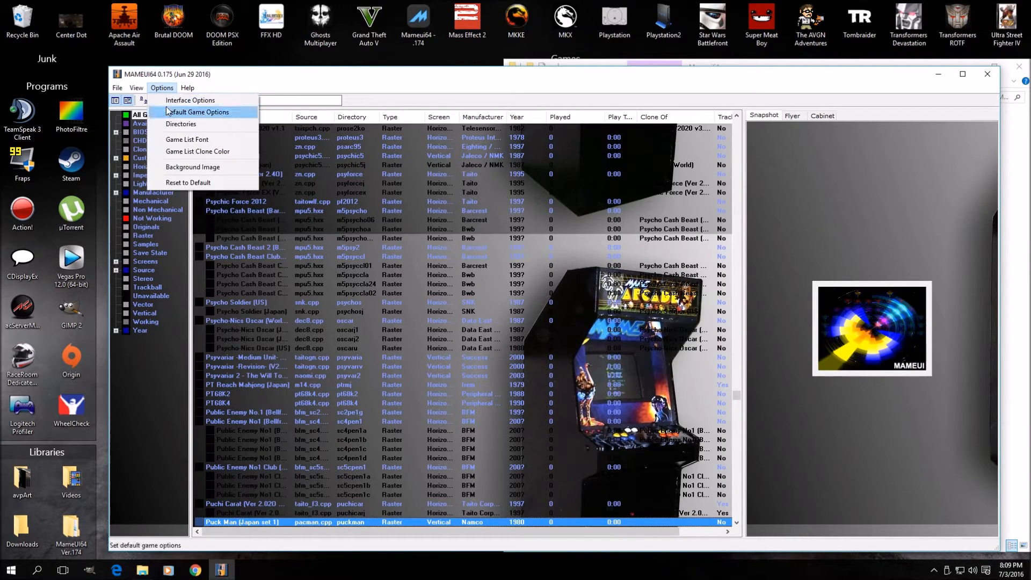
click(185, 139)
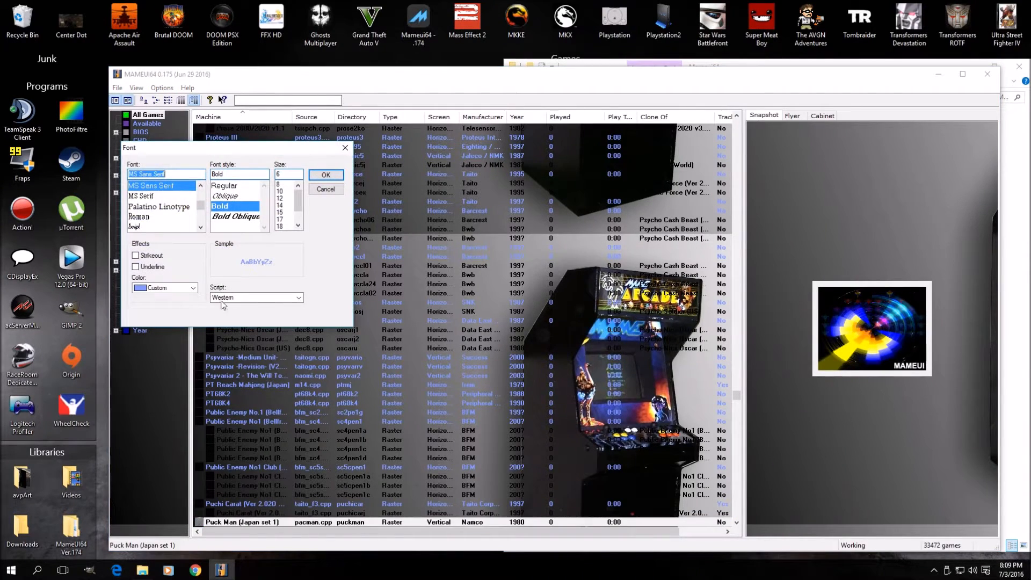
click(326, 192)
Enable 'No offset for clones missing parent in view' in Interface Options, glance at the screenshot border colour, and apply
click(162, 88)
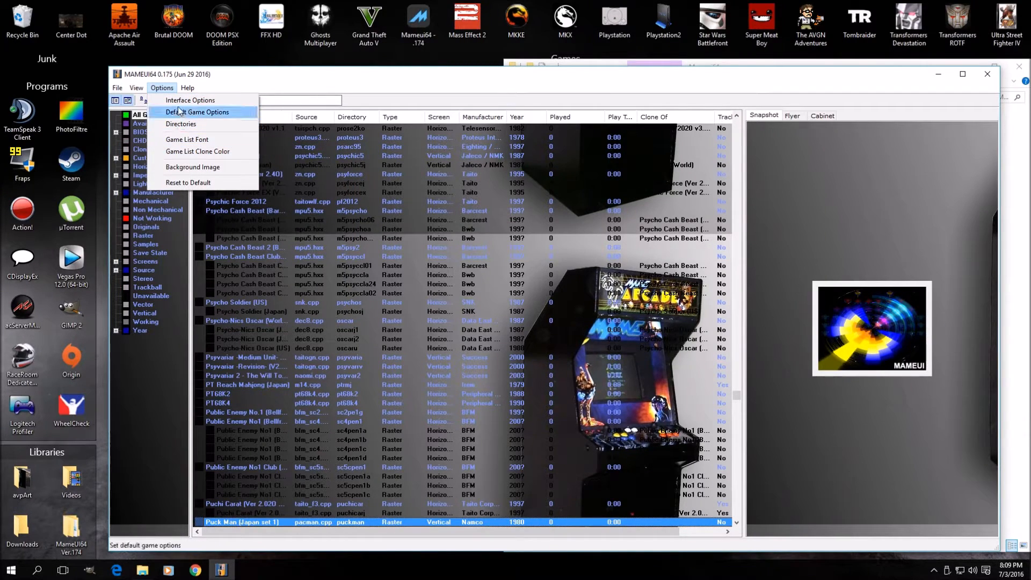
click(190, 100)
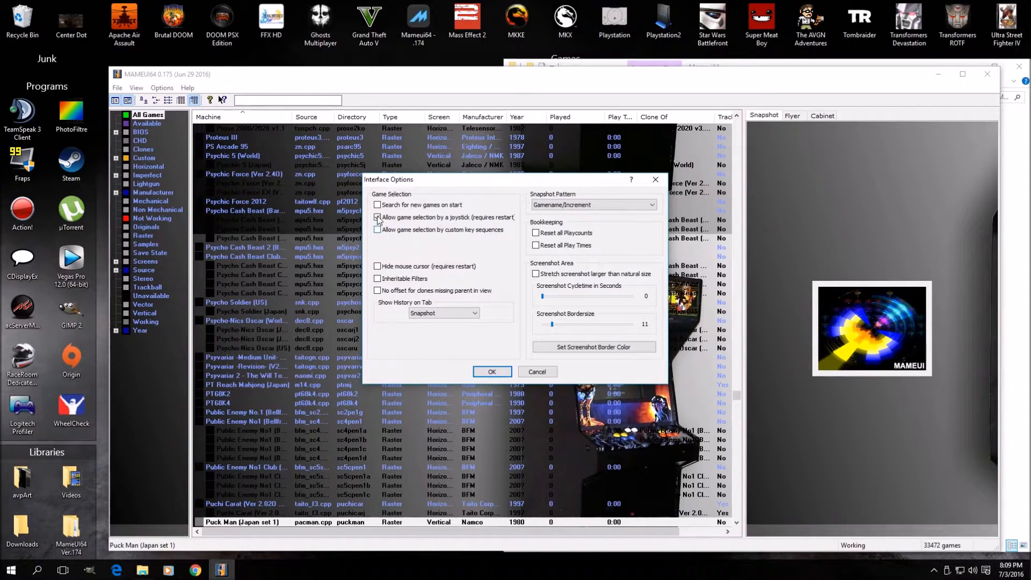
click(378, 291)
click(594, 347)
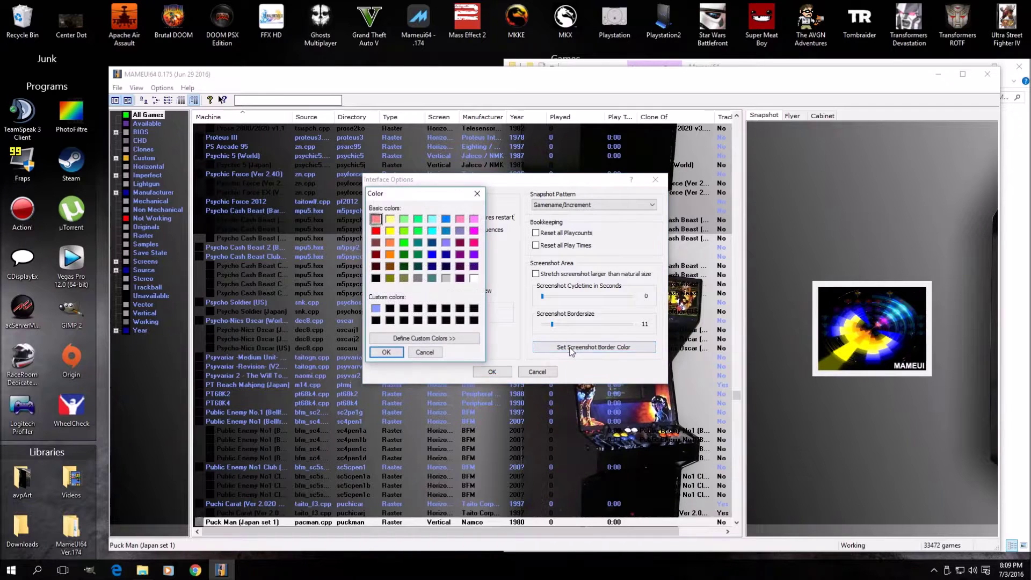
click(386, 353)
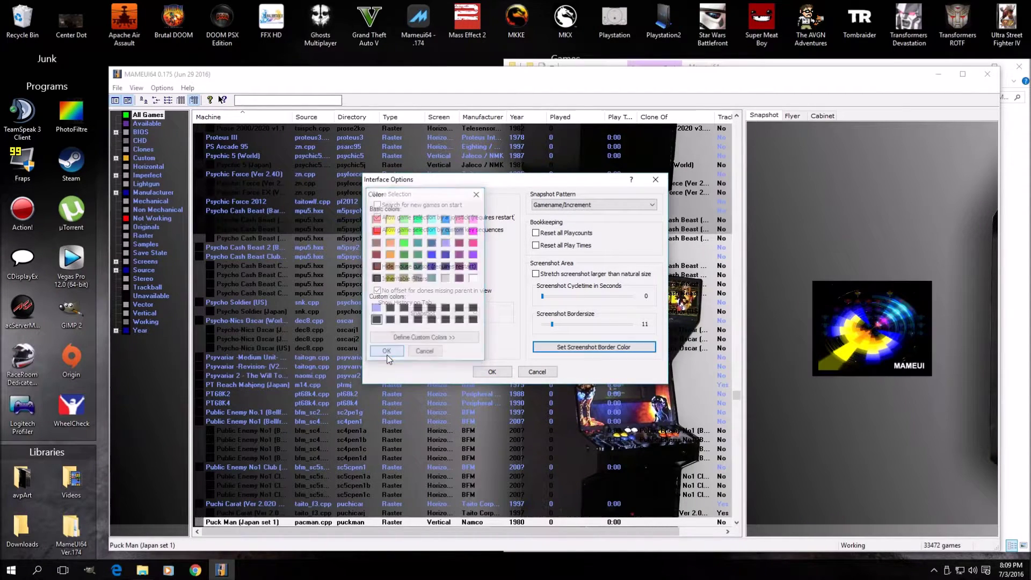
click(493, 371)
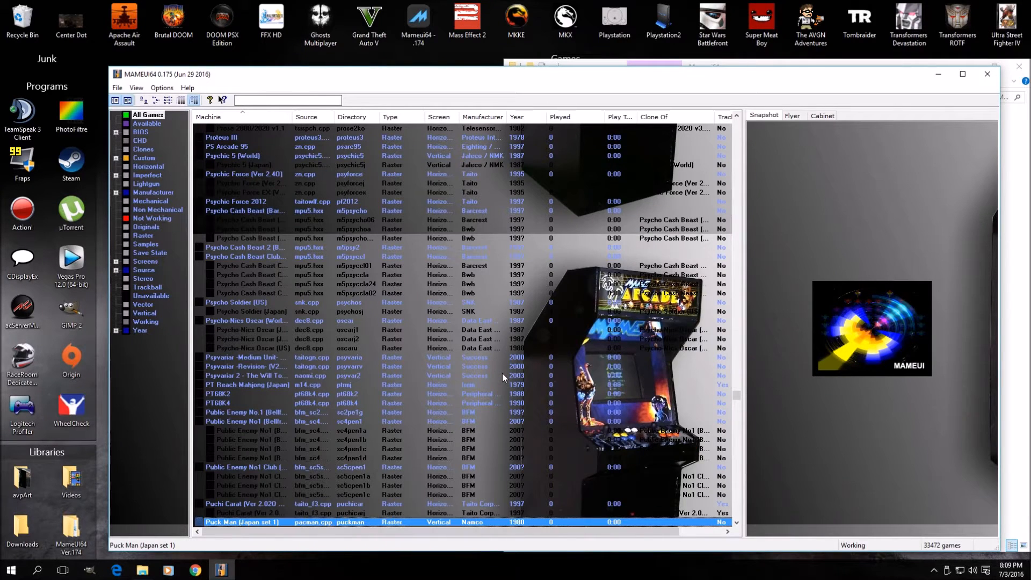
click(763, 116)
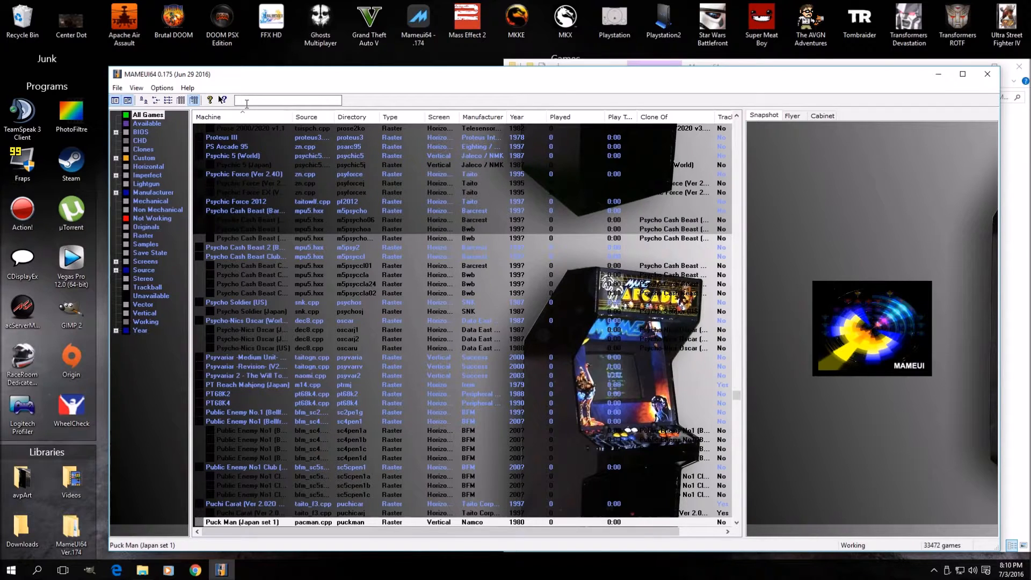
Search the game list for 'avsp' then 'alter' and preview Altered Beast (set 8)
click(247, 100)
text(avsp)
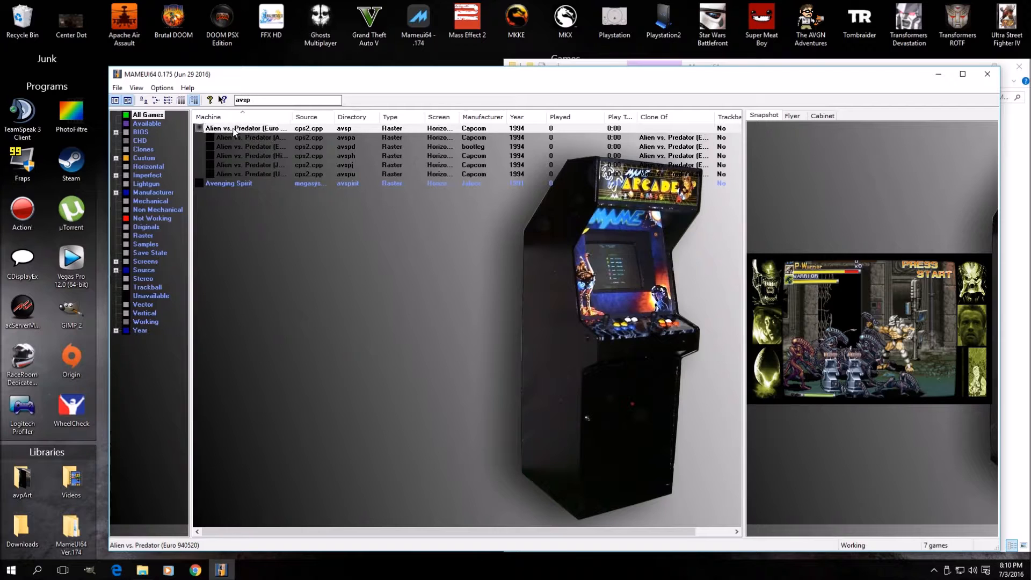
click(142, 159)
key(BackSpace)
key(BackSpace)
key(BackSpace)
text(alter)
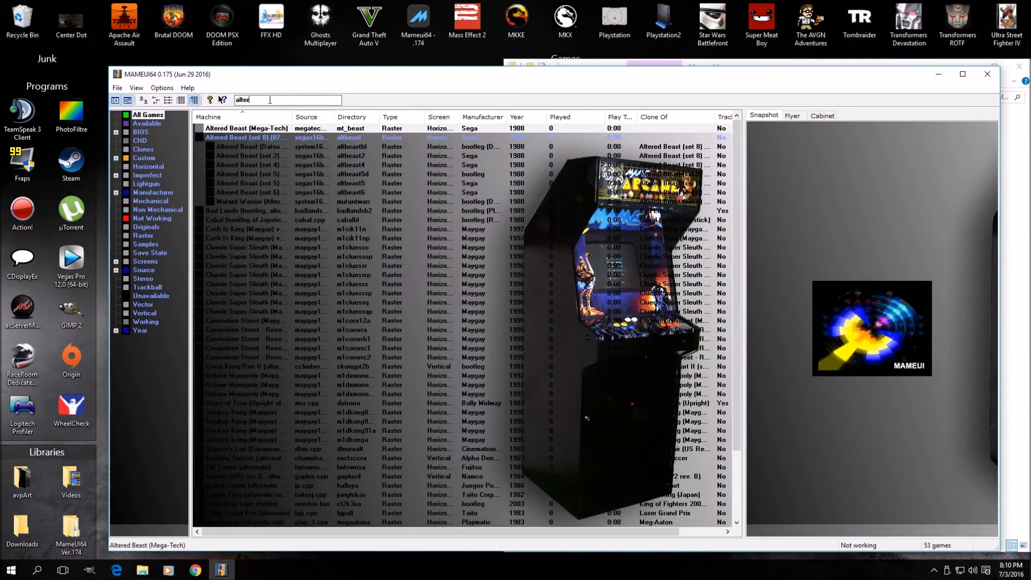
click(242, 137)
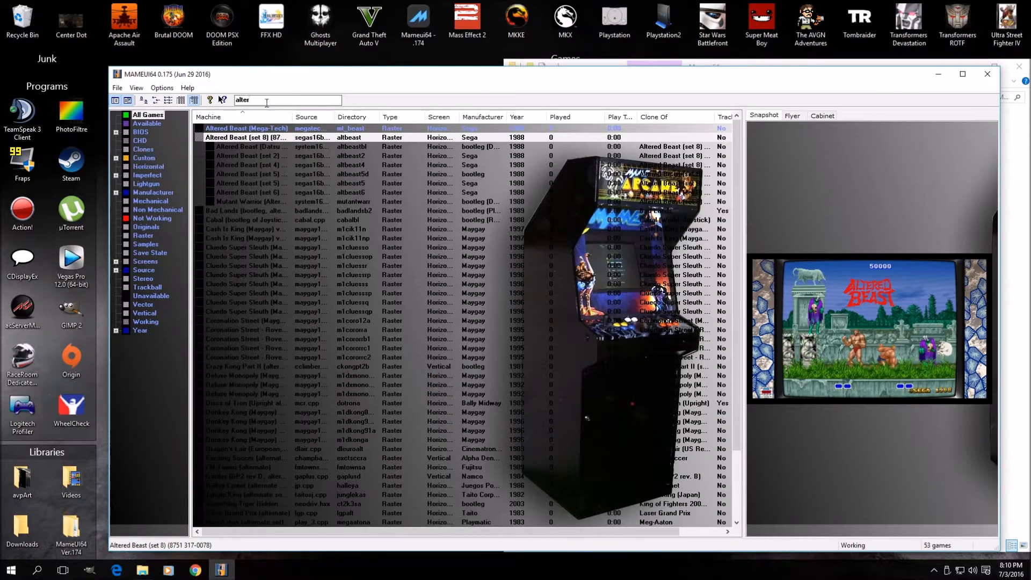
double_click(242, 99)
Launch the older 0.174 front end, then narrow the 0.175 window and move it left so both lists show side by side
double_click(417, 32)
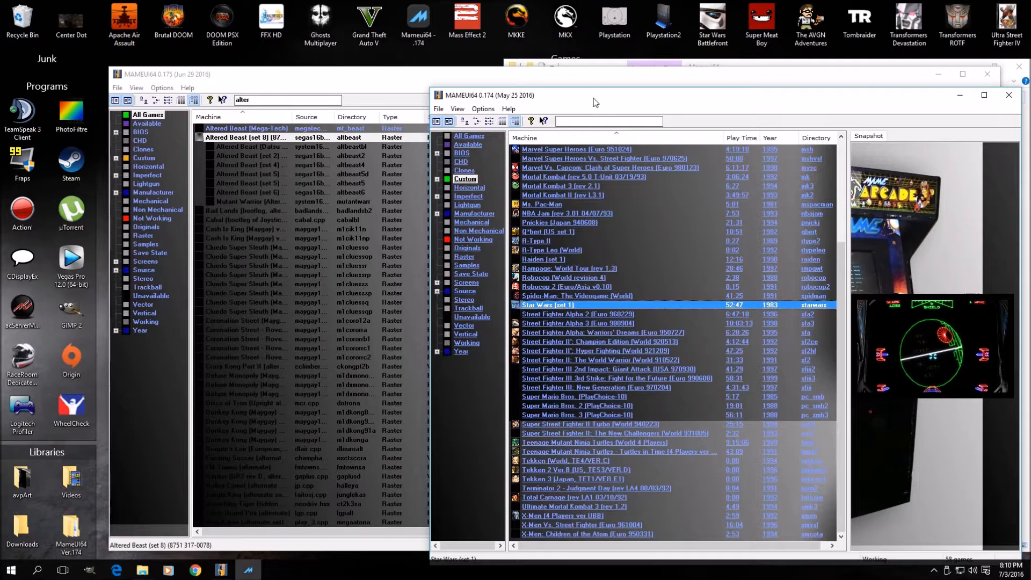
drag(595, 102, 690, 52)
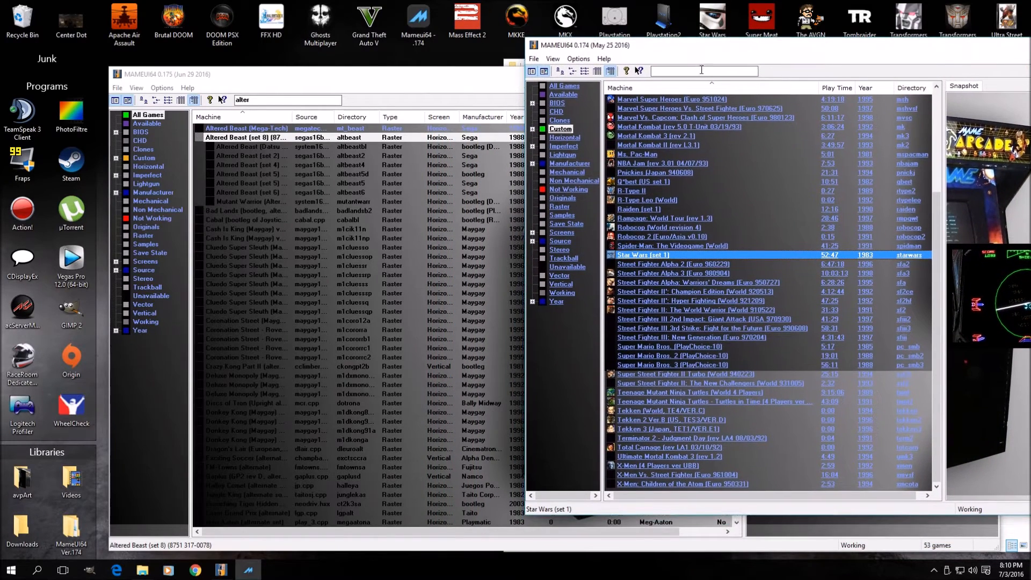
scroll(864, 196, up, 5)
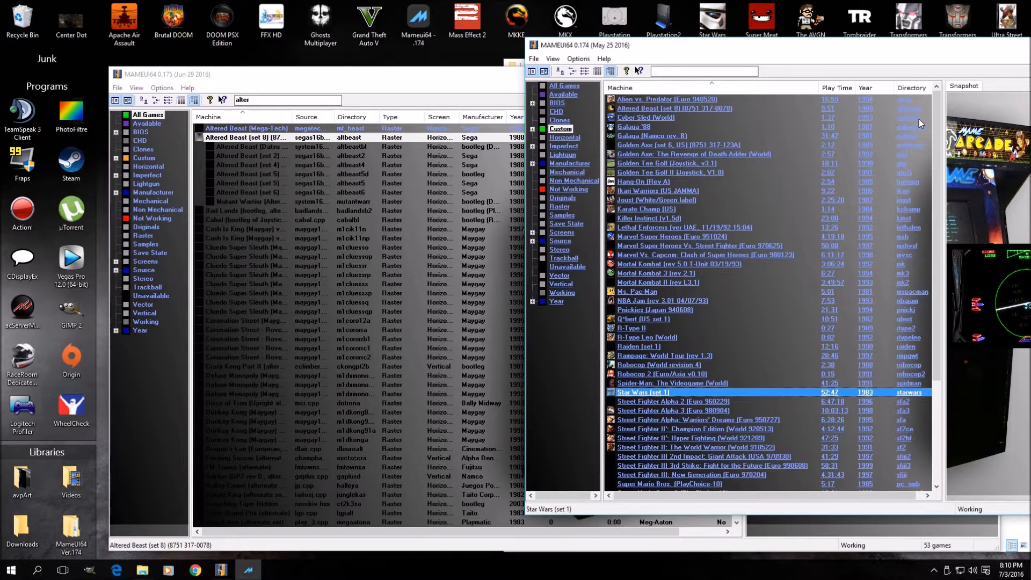
click(243, 99)
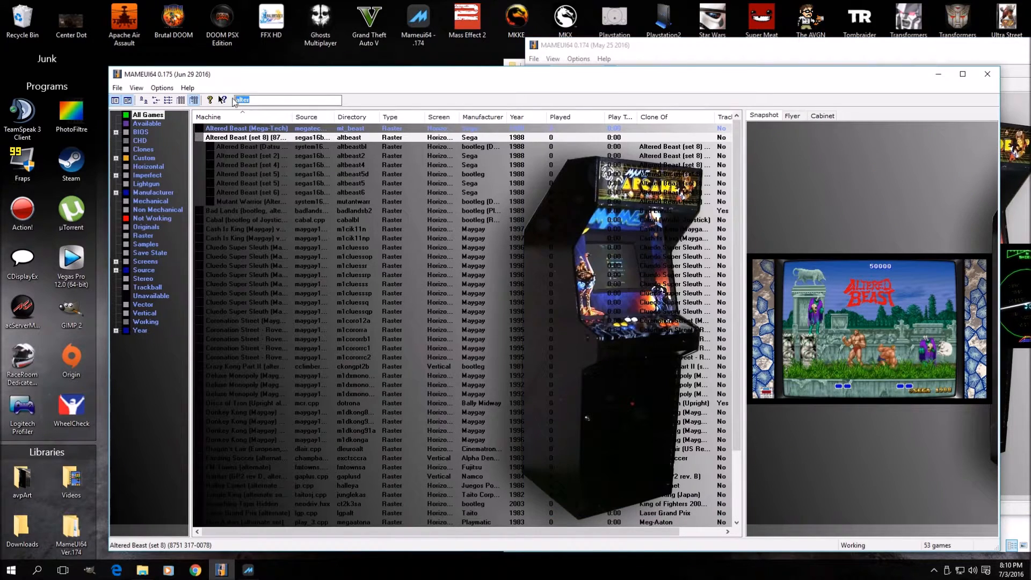
text(dcybsl)
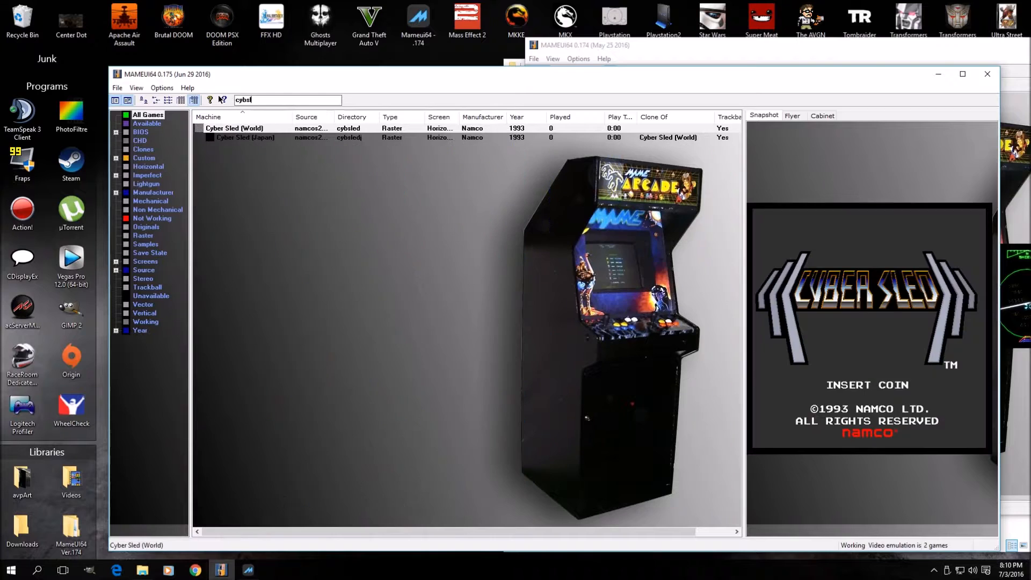
text(ed)
drag(998, 151, 609, 200)
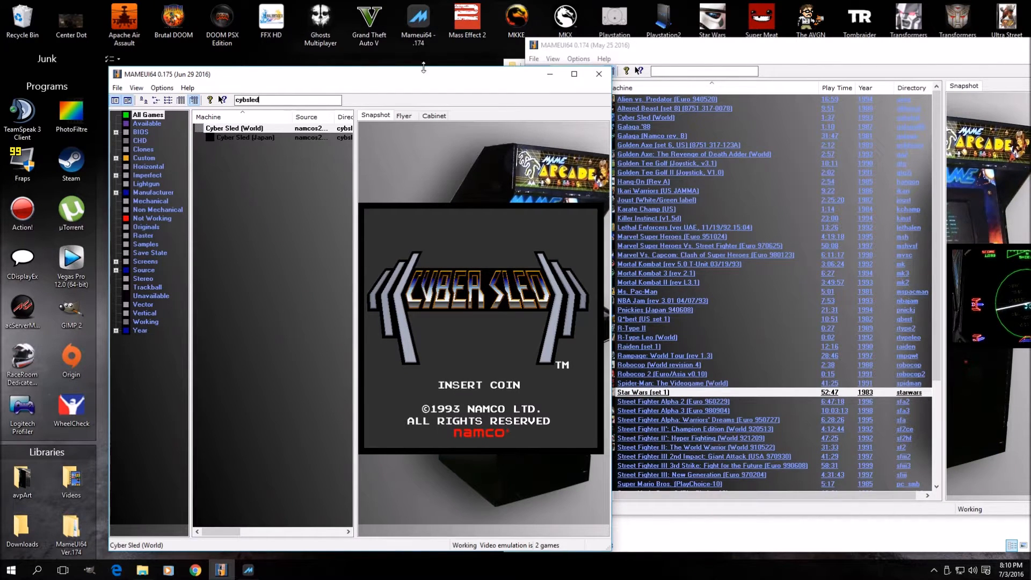
drag(424, 75, 360, 67)
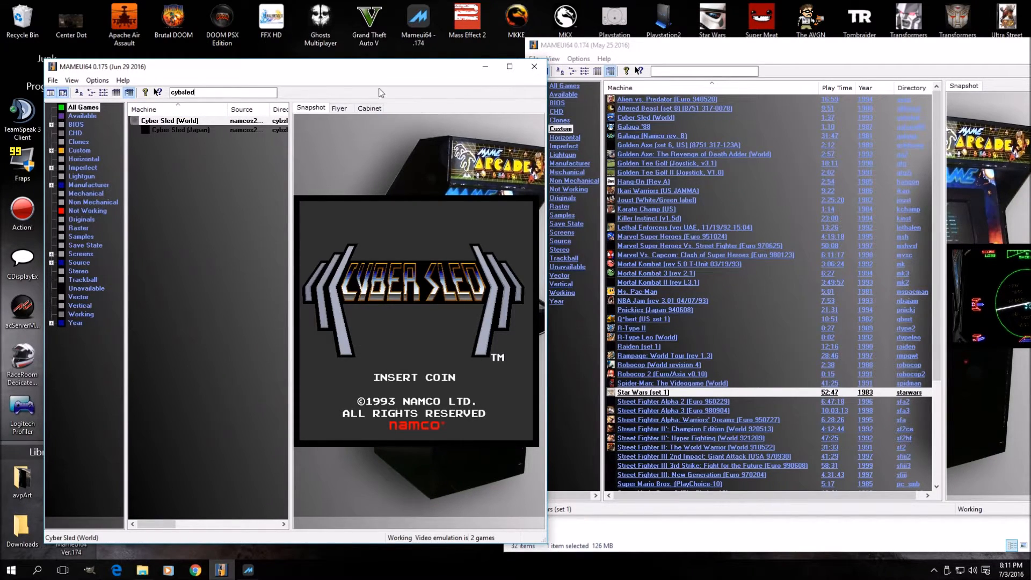
Search 'galaga', widen the list pane, and add Galaga (Namco rev. B) to the Custom folder alongside Galaga '88
double_click(185, 92)
text(galaga)
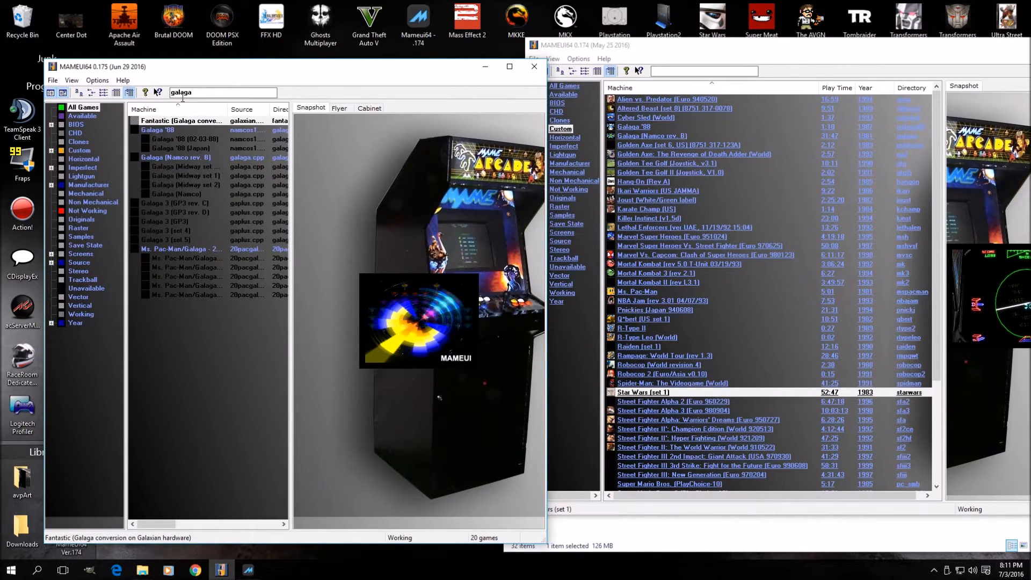
click(157, 129)
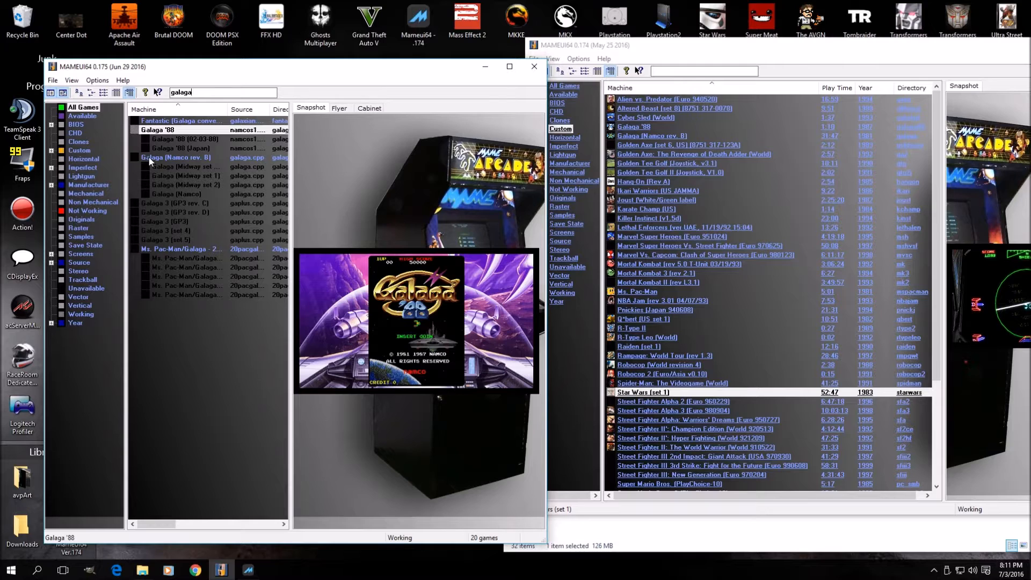
drag(291, 152, 354, 161)
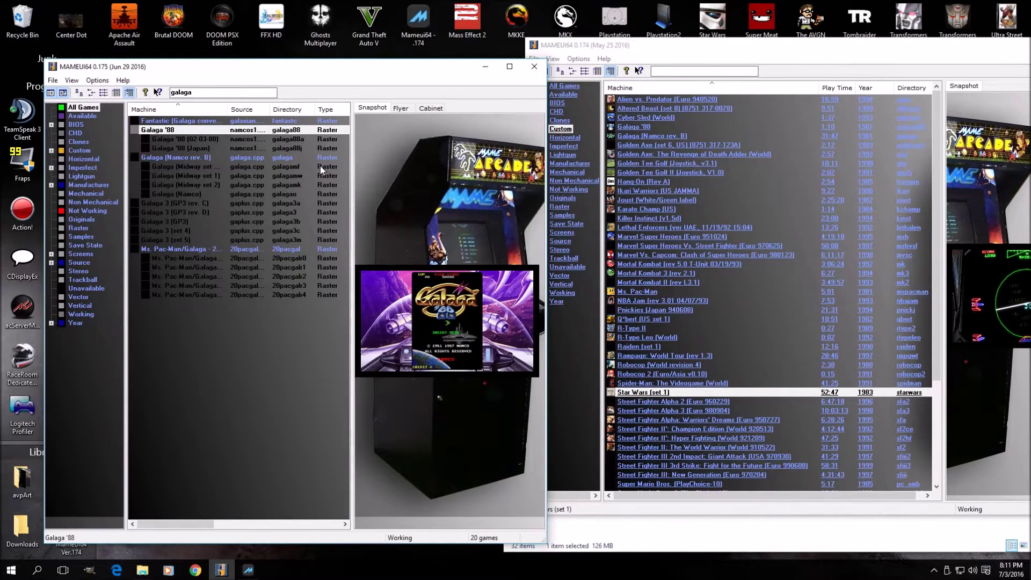
click(157, 158)
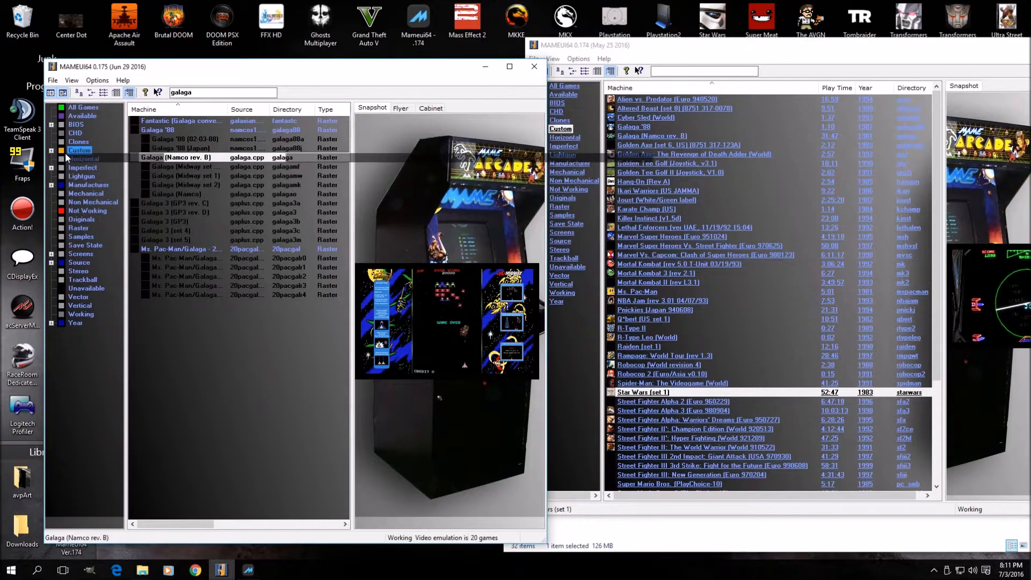
click(80, 150)
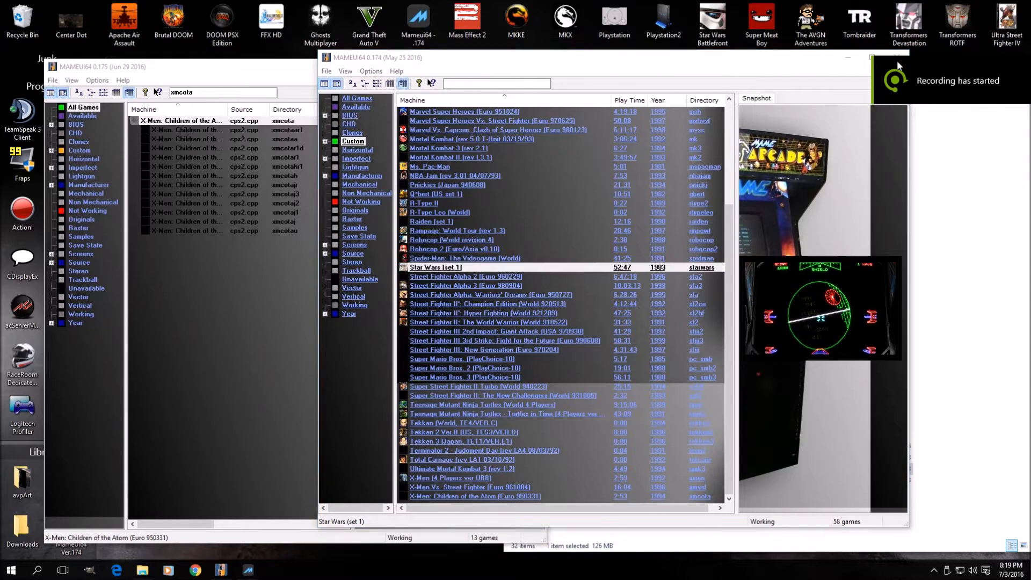
Close 0.174, maximize 0.175, clear the xmcota search to list all 58 Custom games, and widen the artwork preview
click(903, 56)
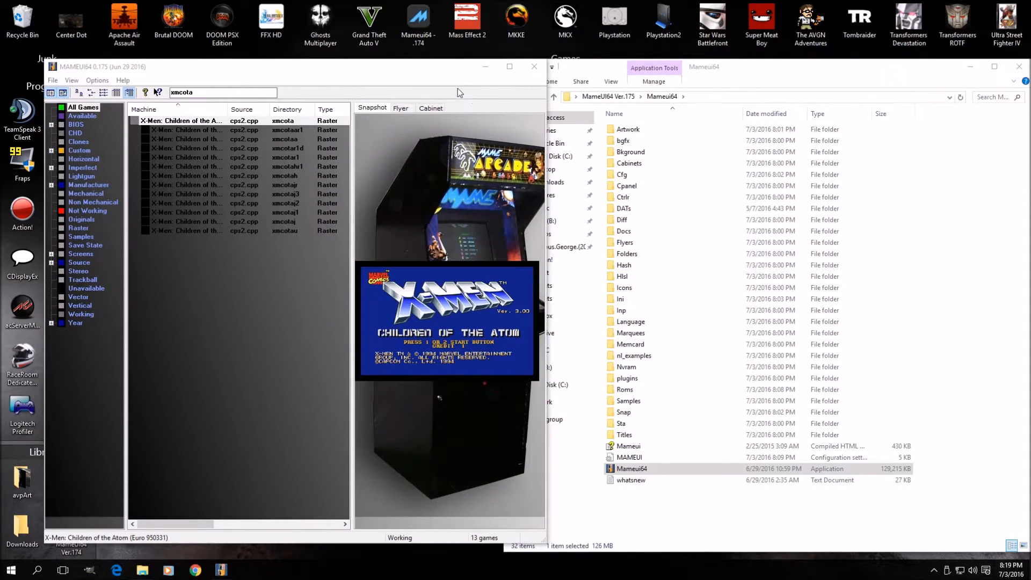
click(439, 70)
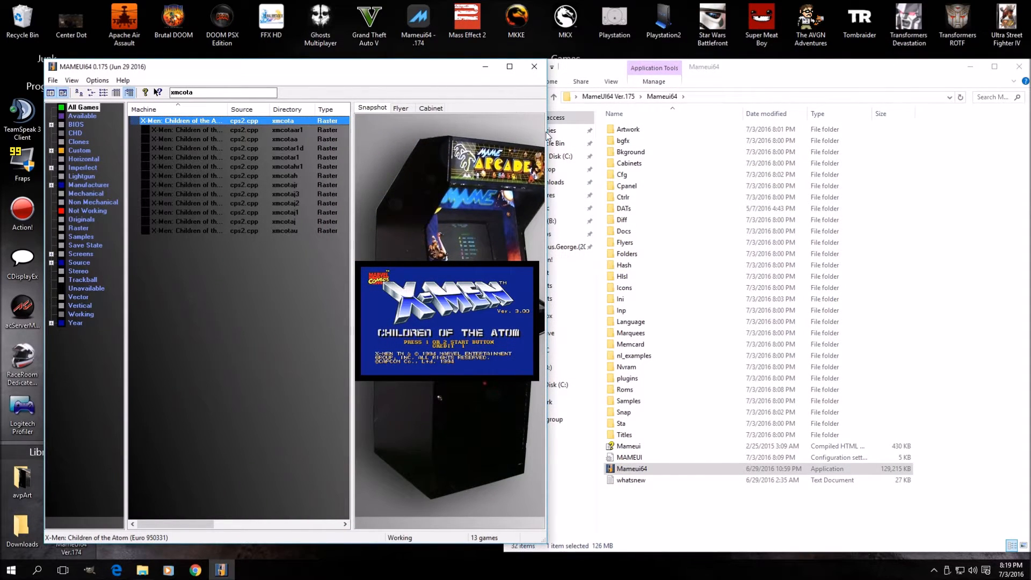
double_click(339, 67)
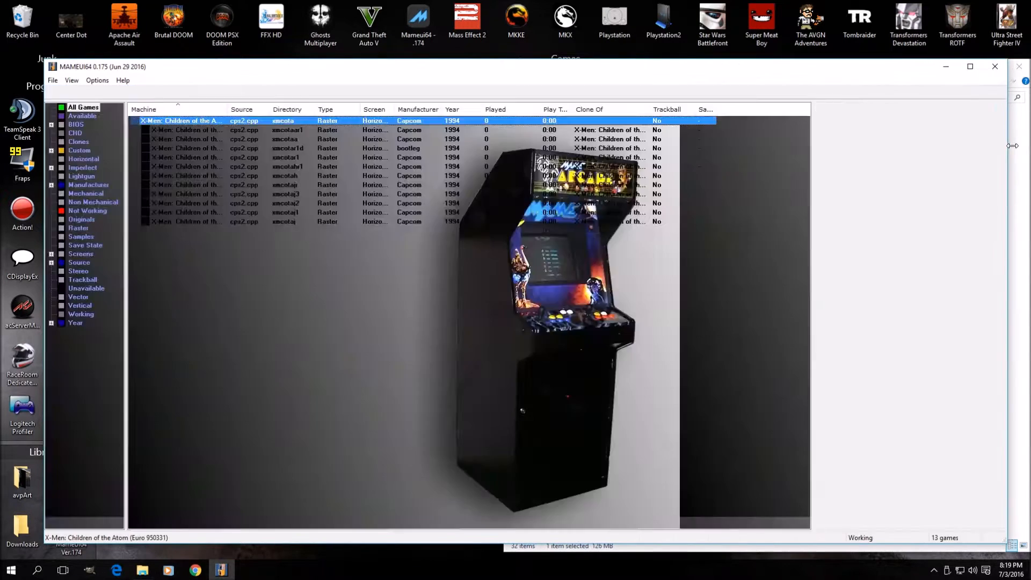
click(80, 152)
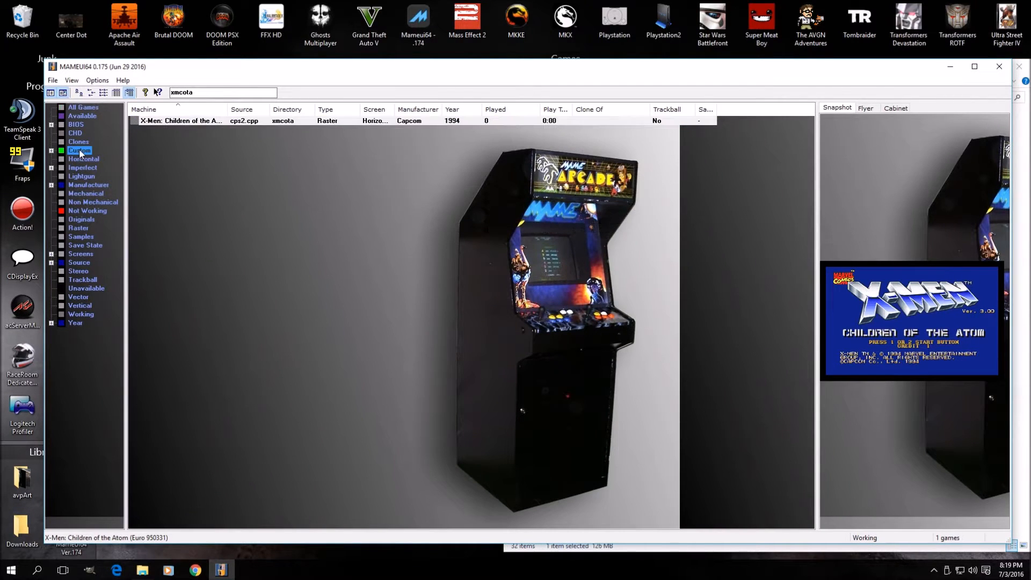
double_click(181, 92)
key(Delete)
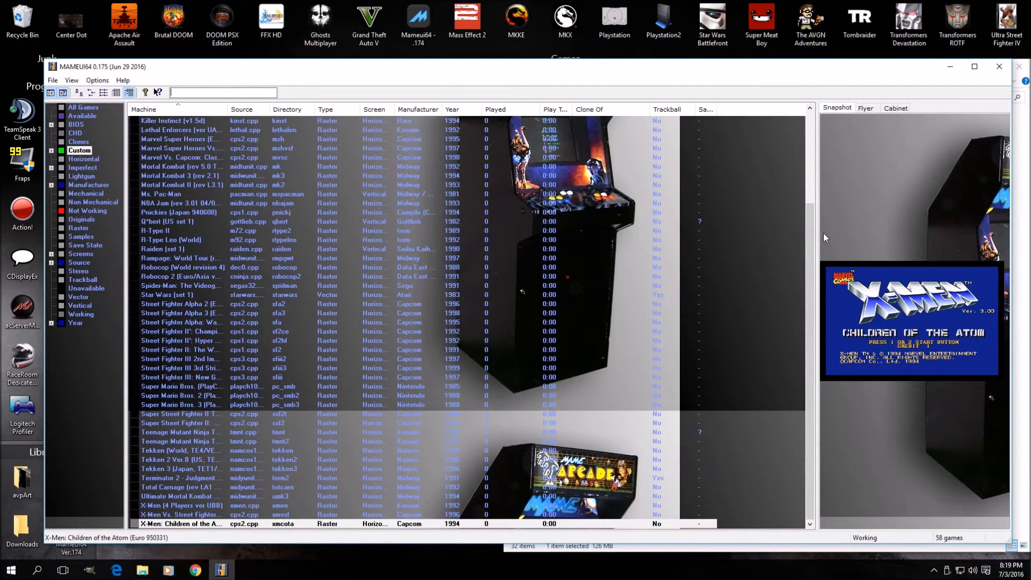
drag(818, 237, 682, 267)
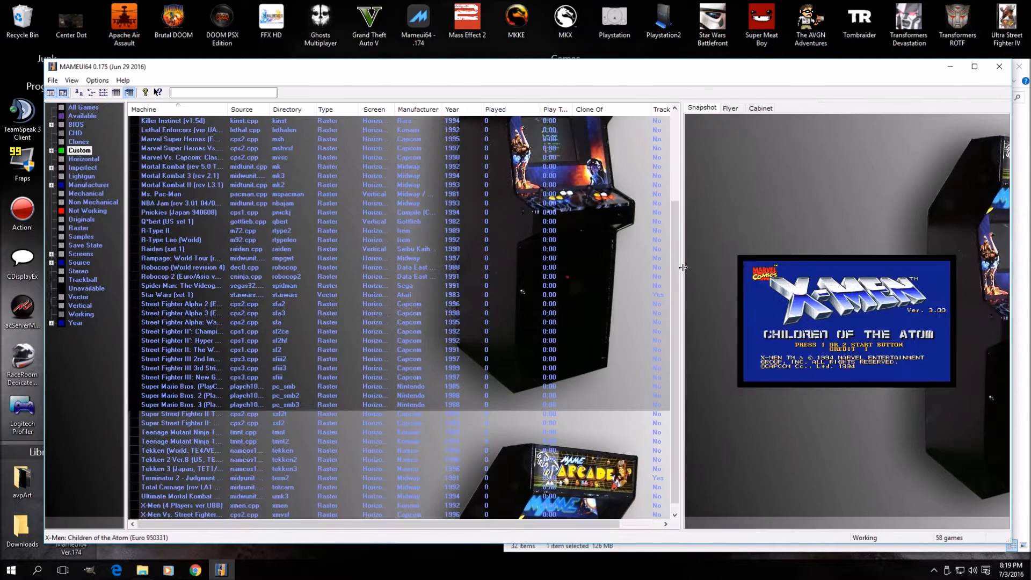
In Customize Fields, remove the Samples, Trackball, Clone Of and Played columns
right_click(409, 111)
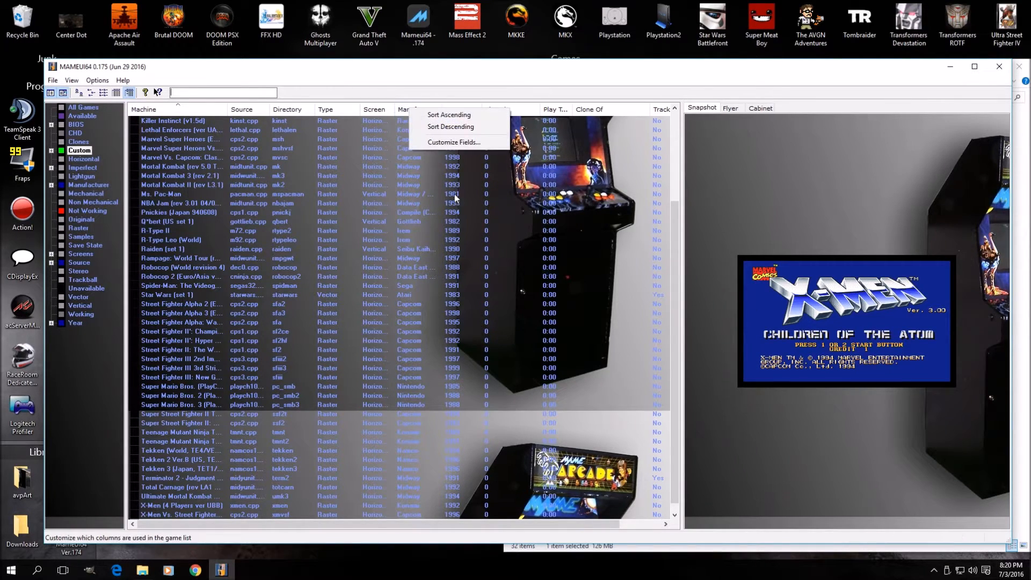
click(430, 144)
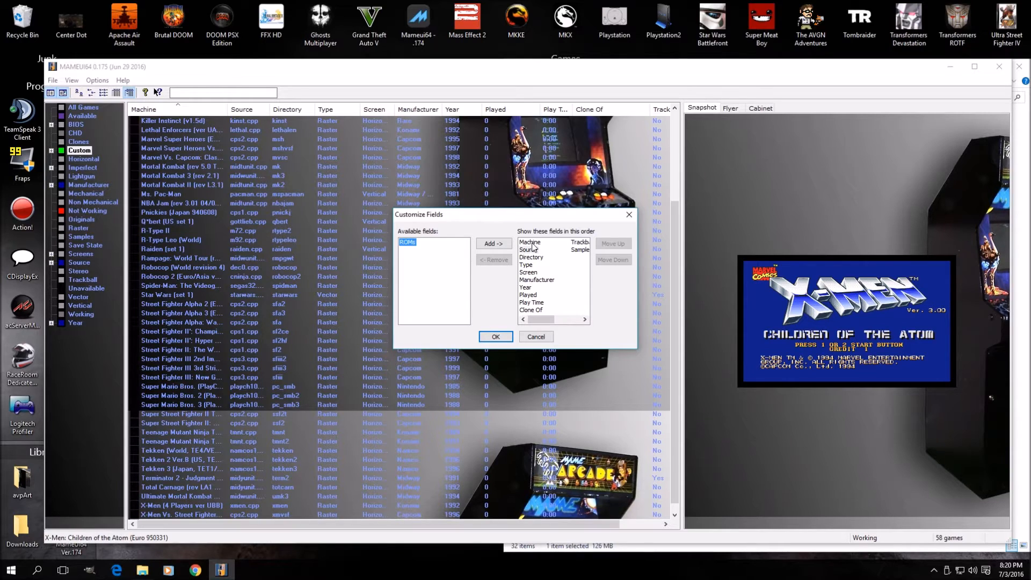
click(581, 250)
click(494, 261)
click(580, 243)
click(495, 259)
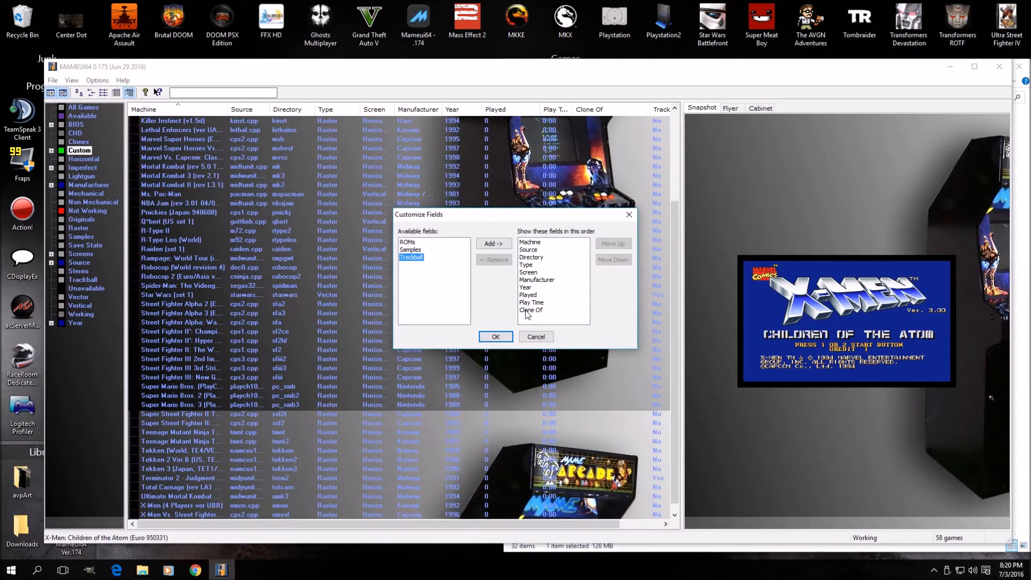
click(495, 261)
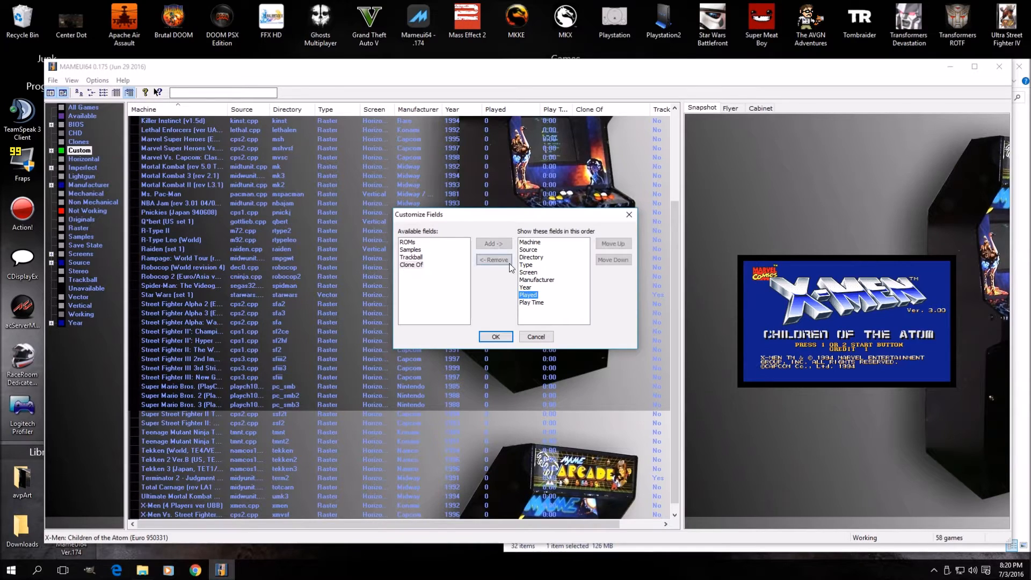
click(502, 259)
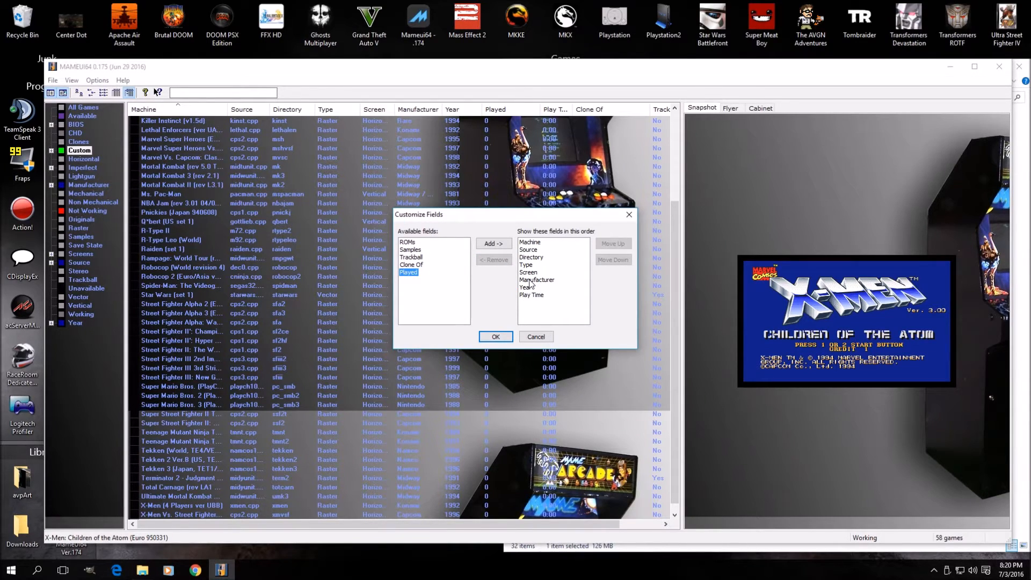
Remove Manufacturer, Screen, Type and Source too, leaving Machine, Directory, Year and Play Time, and apply
click(505, 263)
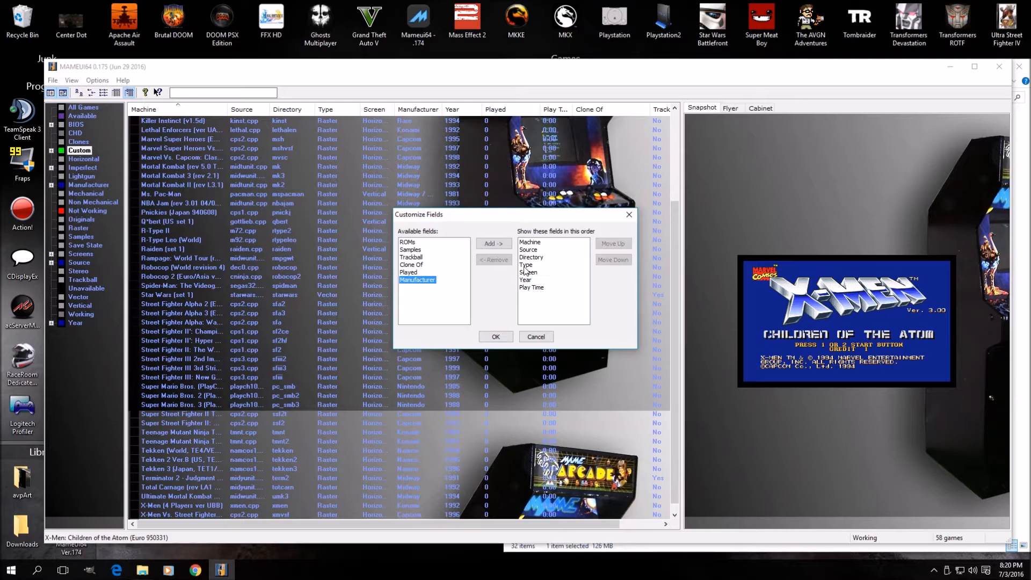
click(527, 276)
click(494, 260)
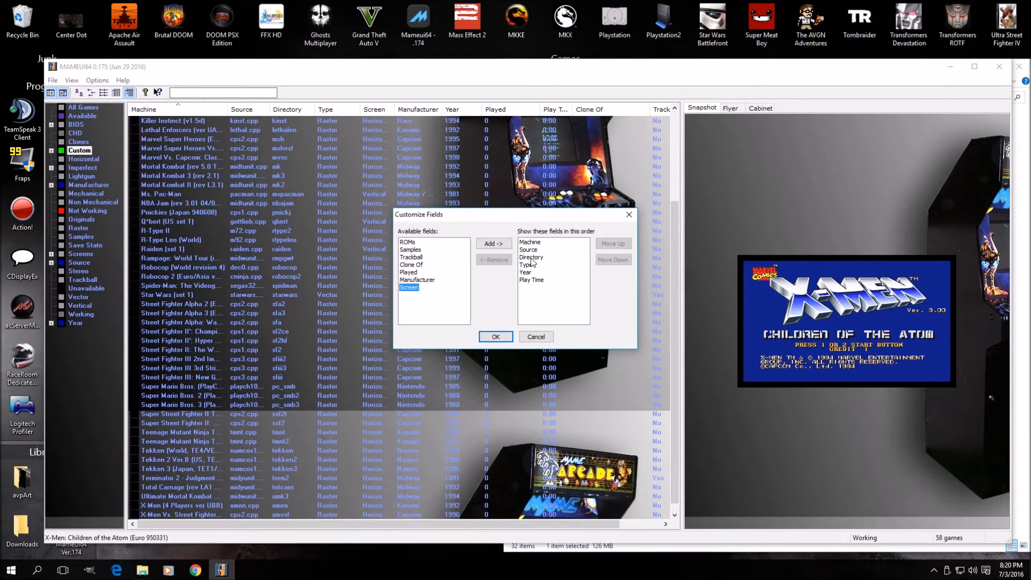
click(528, 266)
click(495, 260)
click(530, 258)
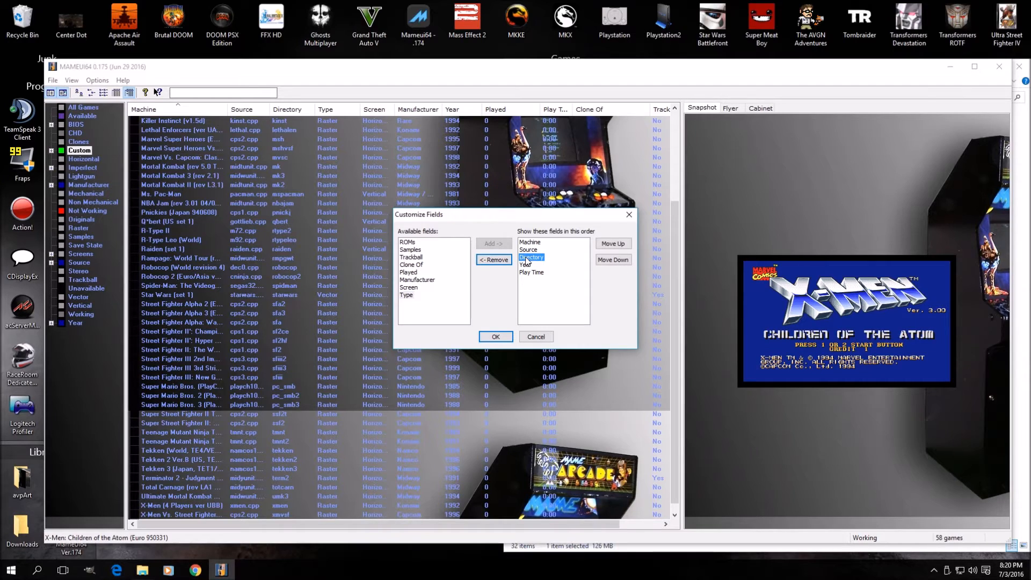
click(495, 261)
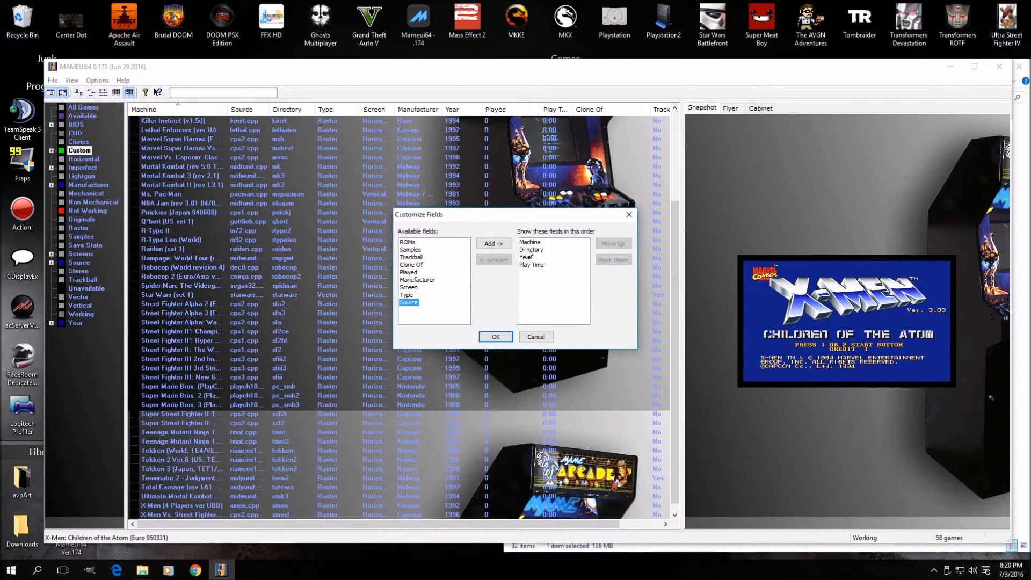
click(496, 338)
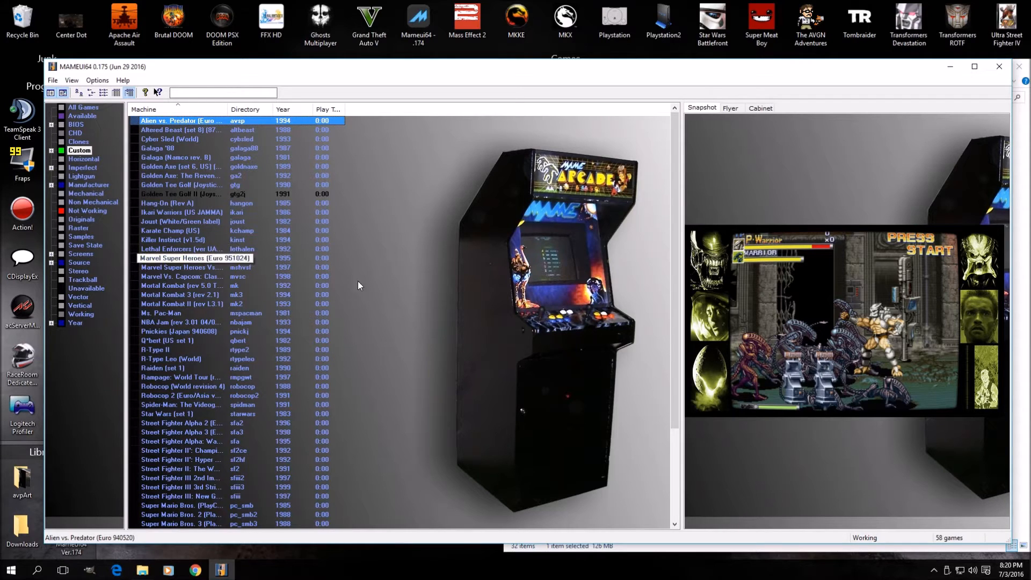
scroll(357, 295, down, 5)
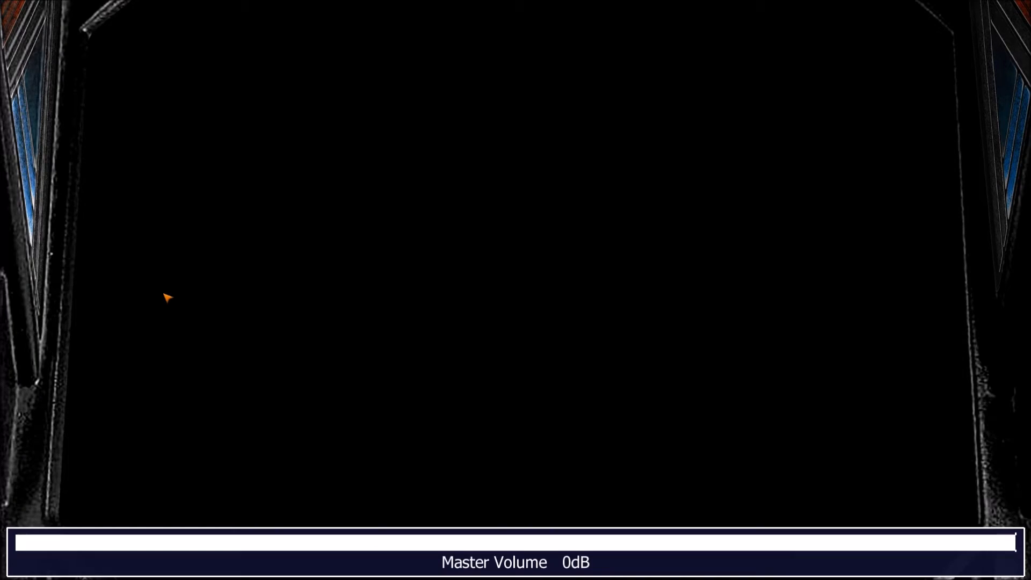
Lower the Star Wars master volume two notches and bring up the slider menu at Vector Beam Smooth Amount
key(minus)
key(minus)
key(minus)
key(minus)
key(minus)
key(minus)
key(minus)
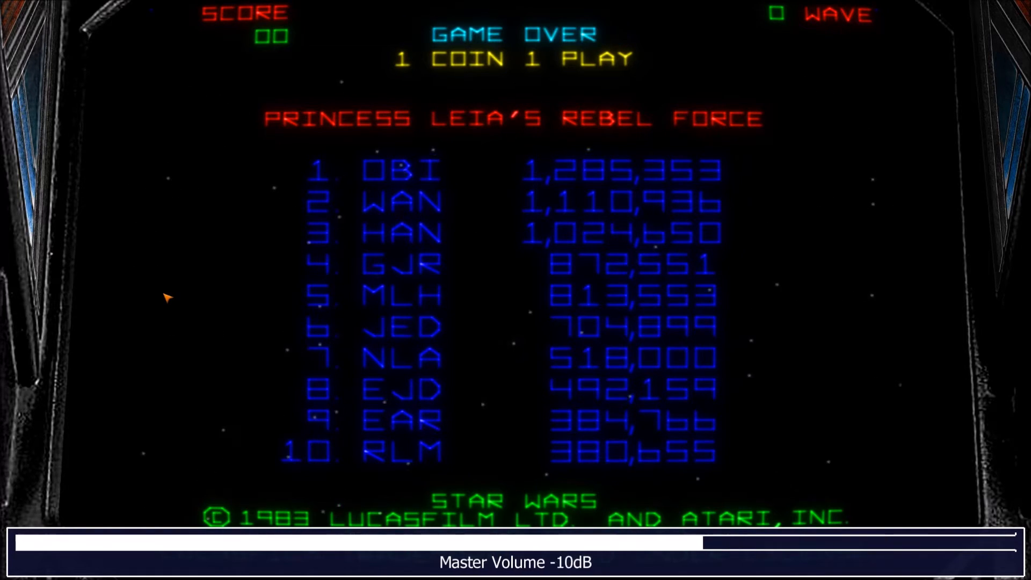
key(minus)
key(minus)
key(minus)
key(minus)
key(minus)
key(minus)
key(minus)
key(minus)
key(minus)
key(minus)
key(minus)
key(minus)
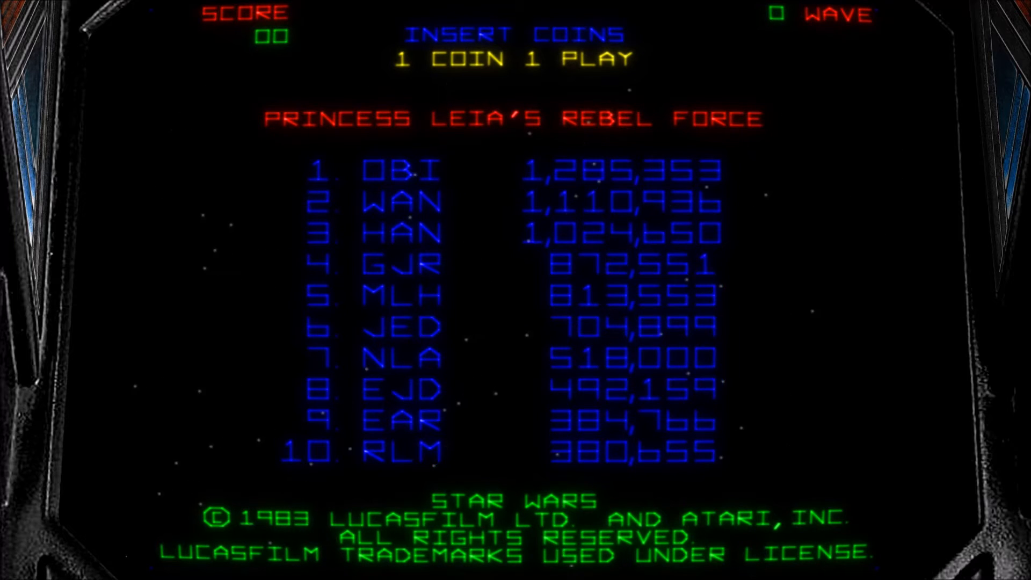
key(grave)
key(Down)
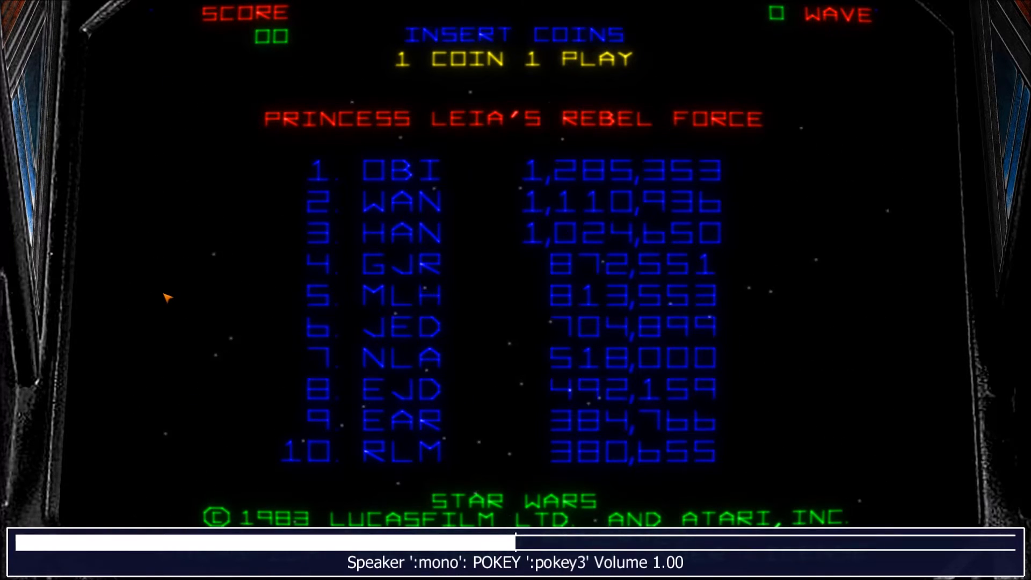
key(Down)
key(Down)
key(Down)
key(Down)
key(Down)
key(Down)
key(Down)
key(Down)
key(Down)
key(Down)
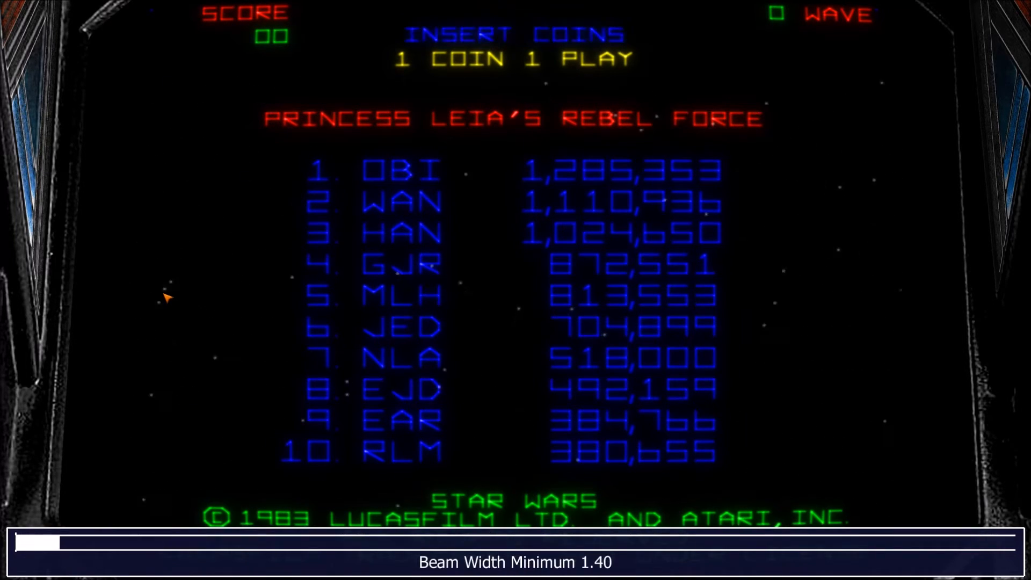
key(Down)
key(Down)
key(Down)
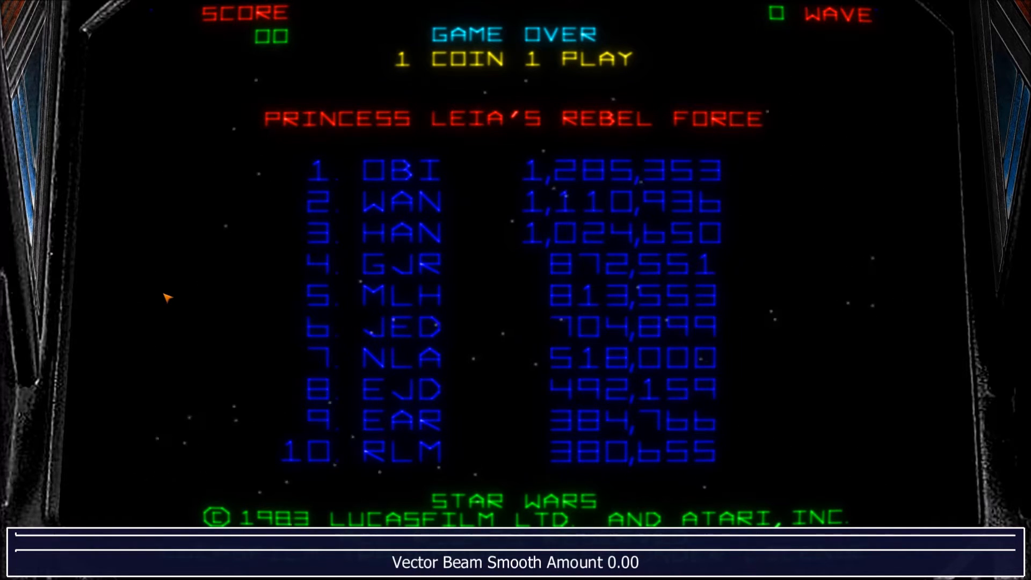
Sweep the beam smoothing down and back up to its maximum of 1.00, then dismiss the adjustment overlay
key(Right)
key(Right)
key(Right)
key(Right)
key(Right)
key(Right)
key(Right)
key(Right)
key(Right)
key(Right)
key(Right)
key(Right)
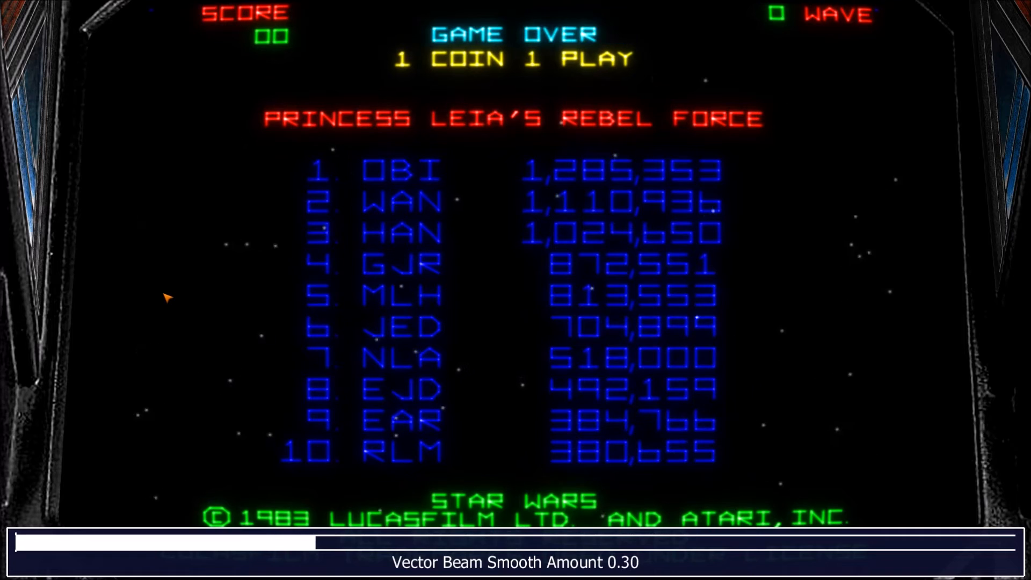
key(Right)
key(Right)
key(Right)
key(Right)
key(Right)
key(Right)
key(Right)
key(Right)
key(Right)
key(Right)
key(Right)
key(Right)
key(Right)
key(Right)
key(Right)
key(Right)
key(Right)
key(Right)
key(Right)
key(Right)
key(Right)
key(Right)
key(Right)
key(Right)
key(Right)
key(Right)
key(Right)
key(Right)
key(Right)
key(Right)
key(Left)
key(Left)
key(Left)
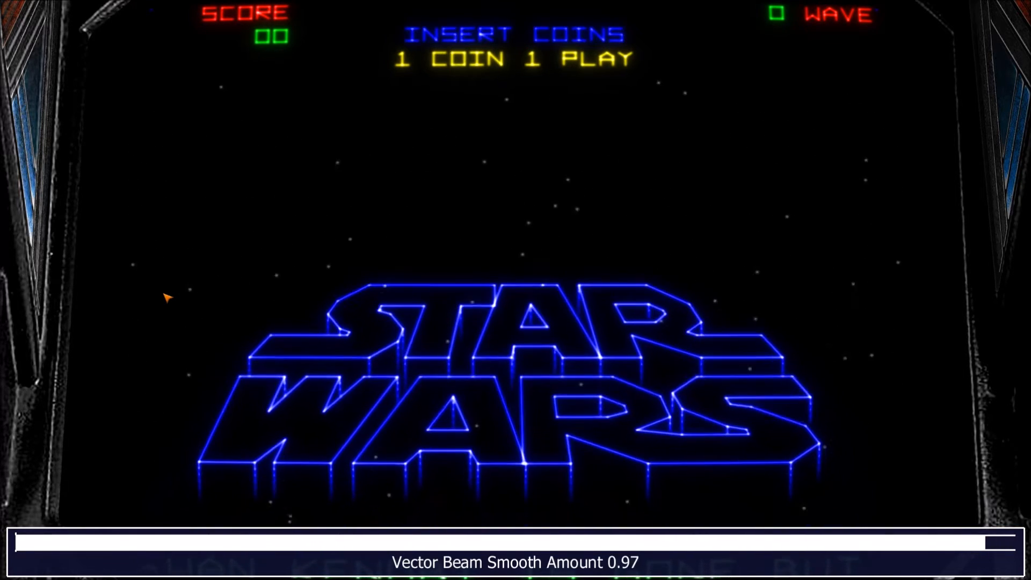
key(Left)
key(Left)
key(Left)
key(Left)
key(Left)
key(Left)
key(Left)
key(Left)
key(Left)
key(Left)
key(Left)
key(Left)
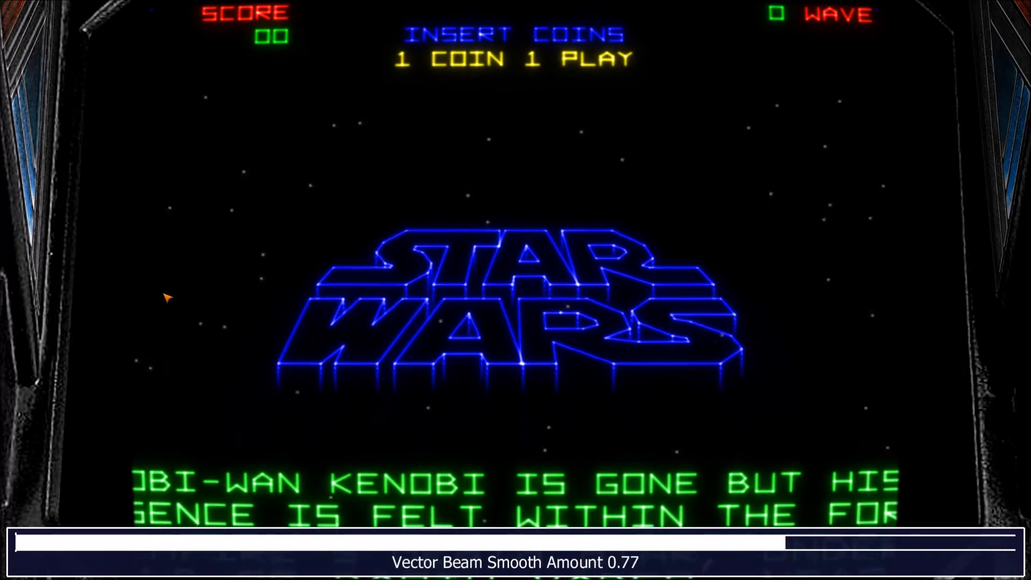
key(Left)
key(Left)
key(Left)
key(Left)
key(Left)
key(Left)
key(Left)
key(Left)
key(Left)
key(Left)
key(Left)
key(Left)
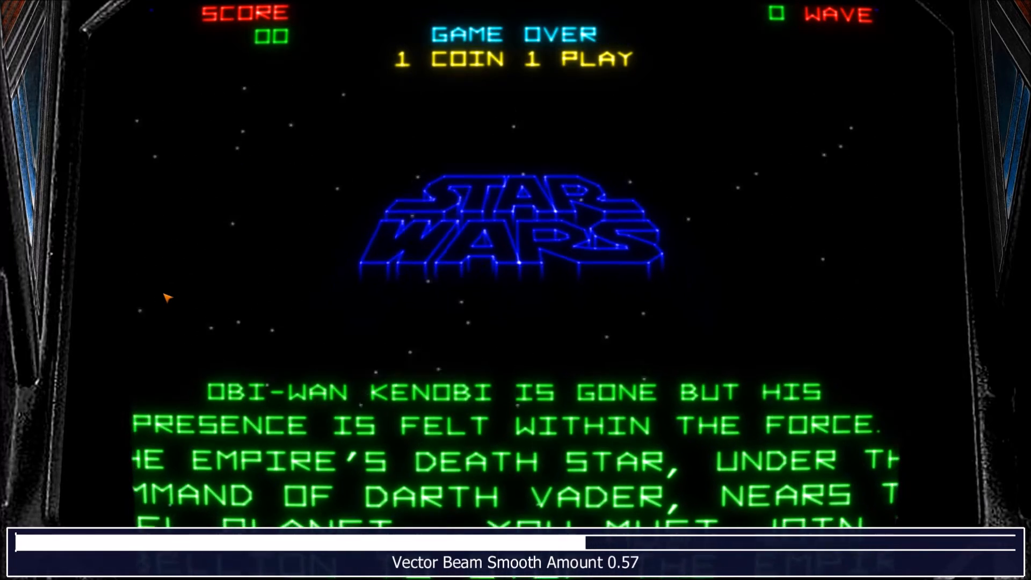
key(Left)
key(Left)
key(Left)
key(Left)
key(Left)
key(Left)
key(Left)
key(Left)
key(Left)
key(Left)
key(Left)
key(Left)
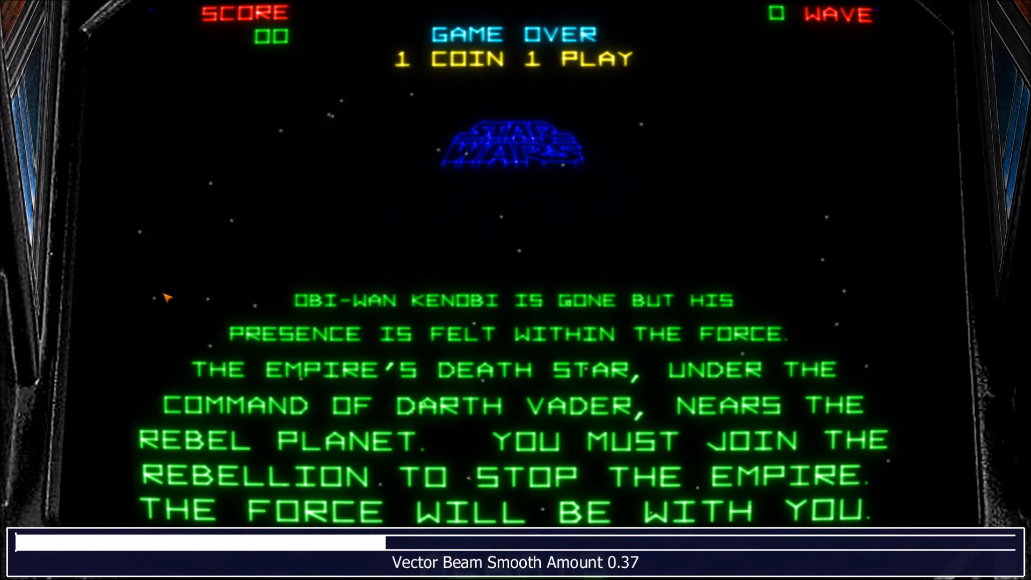
key(Left)
key(Left)
key(Left)
key(Left)
key(Left)
key(Left)
key(Left)
key(Left)
key(Left)
key(Left)
key(Left)
key(Left)
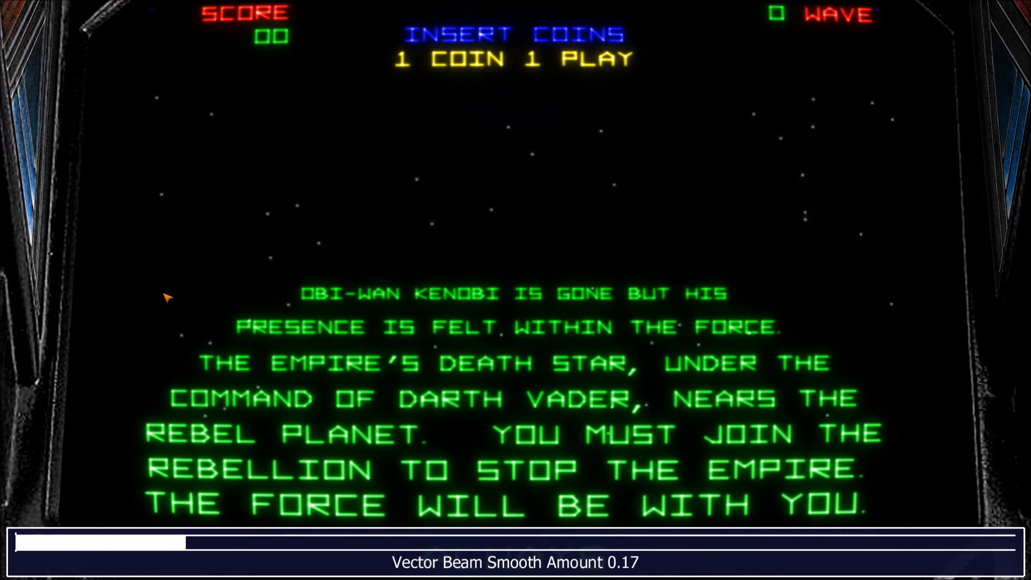
key(Left)
key(Left)
key(Left)
key(Left)
key(Left)
key(Left)
key(Left)
key(Right)
key(Right)
key(Right)
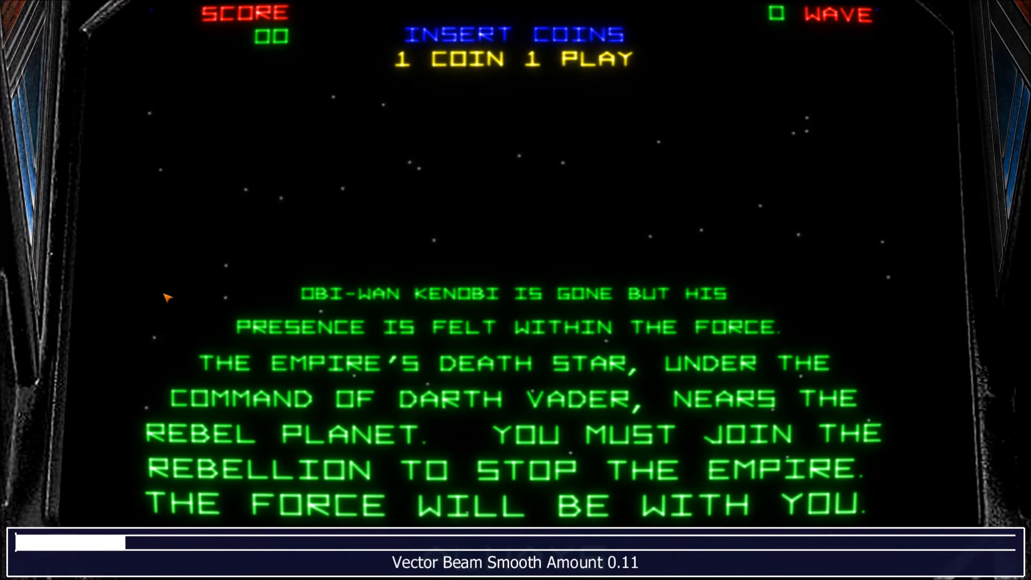
key(Right)
key(Right)
key(Right)
key(Right)
key(Right)
key(Right)
key(Right)
key(Right)
key(Right)
key(Right)
key(Right)
key(Right)
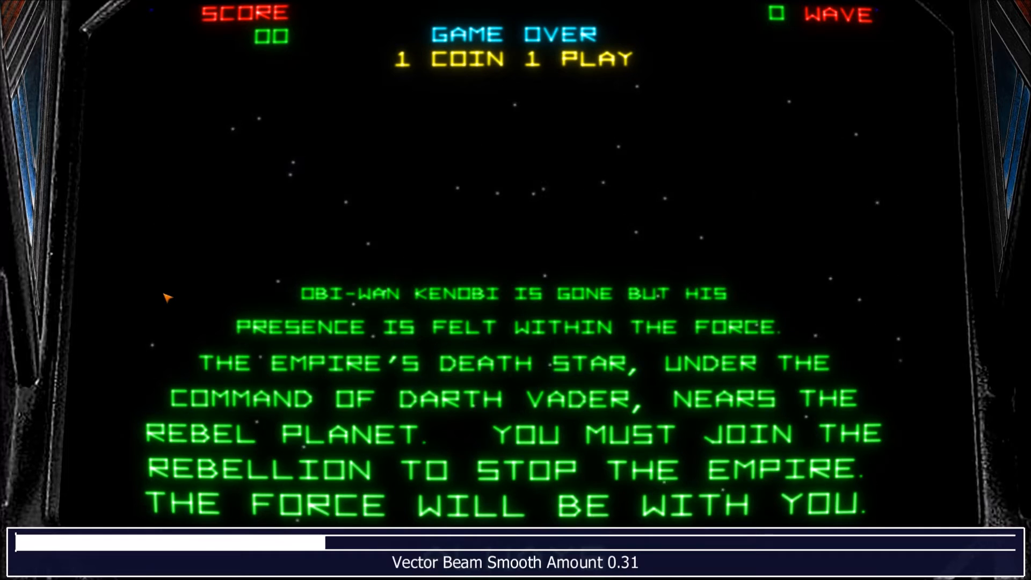
key(Right)
key(Right)
key(Right)
key(Right)
key(Right)
key(Right)
key(Right)
key(Right)
key(Right)
key(Right)
key(Right)
key(Right)
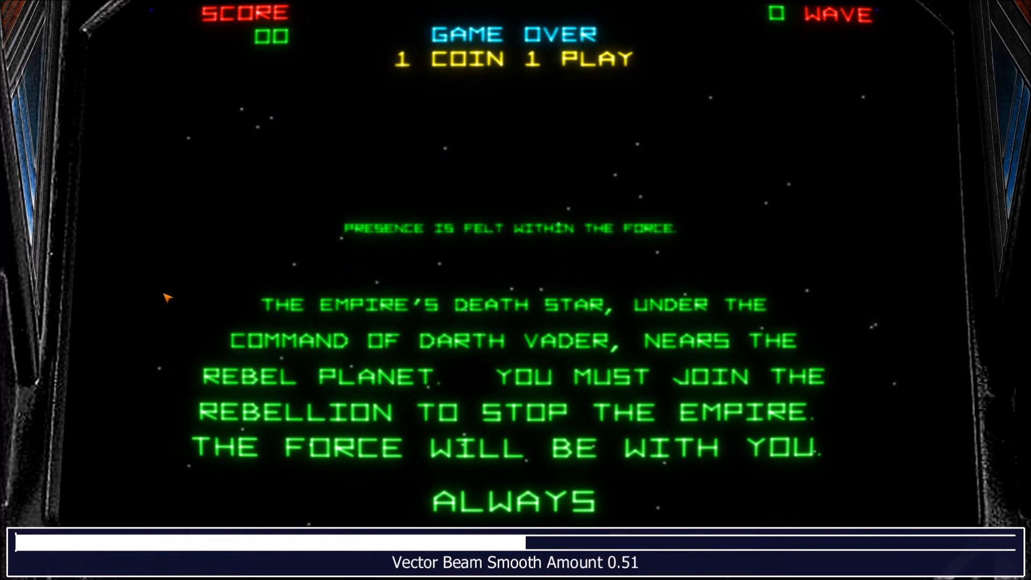
key(Right)
key(Right)
key(Right)
key(Right)
key(Right)
key(Right)
key(Right)
key(Right)
key(Right)
key(Right)
key(Right)
key(Right)
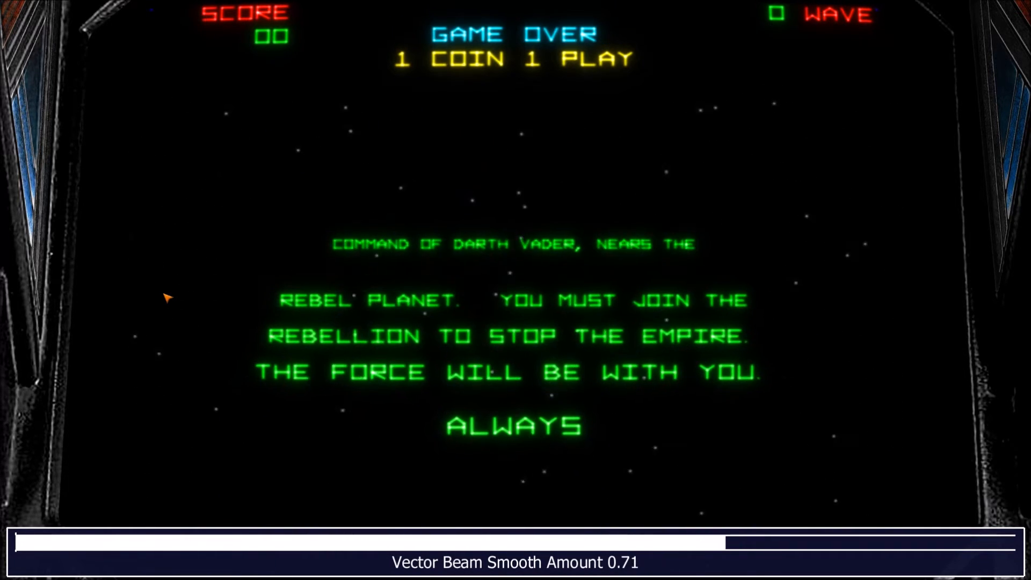
key(Right)
key(Right)
key(Right)
key(Right)
key(Right)
key(Right)
key(Right)
key(Right)
key(Right)
key(Right)
key(Right)
key(Right)
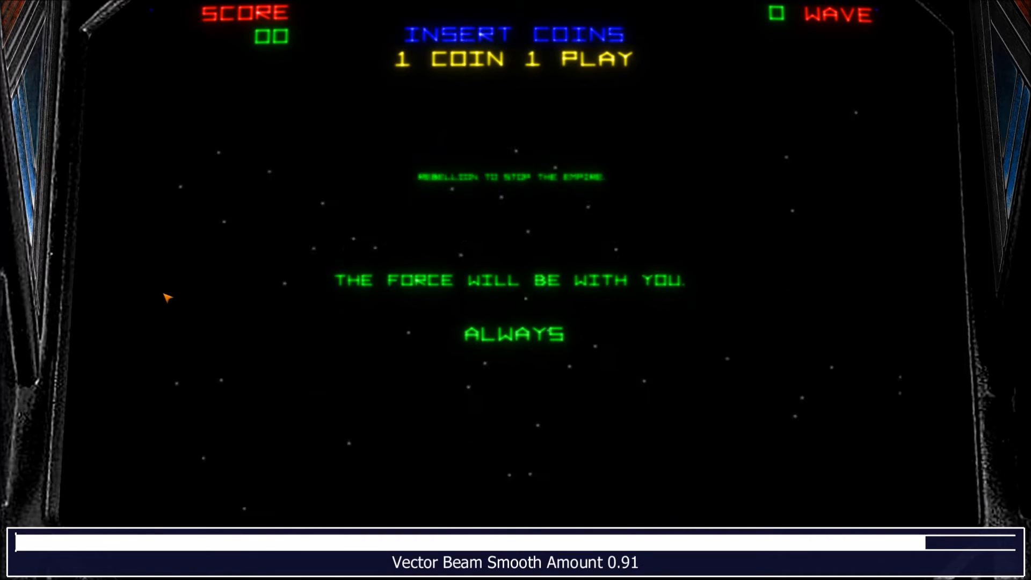
key(Right)
key(Right)
key(Right)
key(Right)
key(Right)
key(Right)
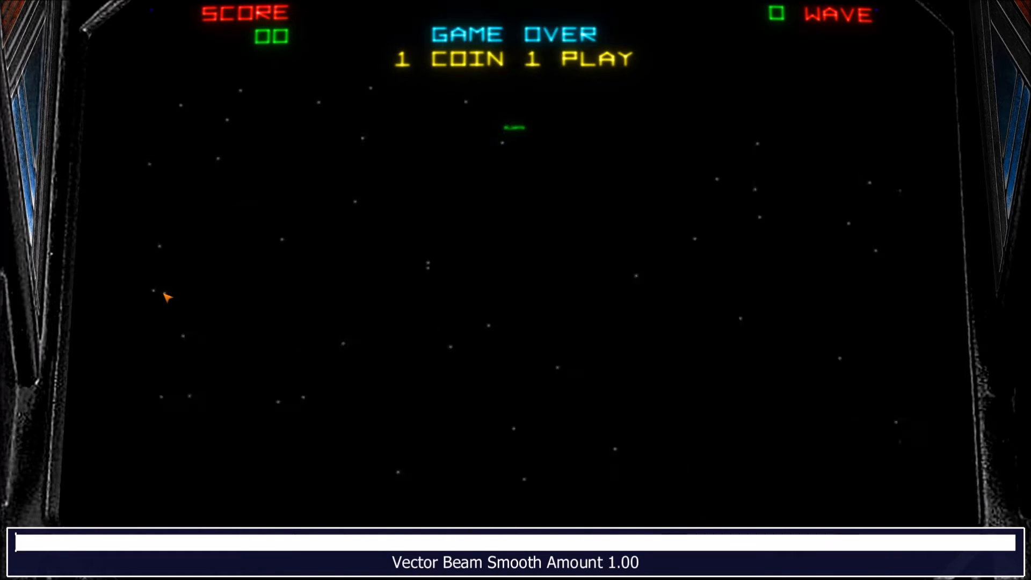
key(Escape)
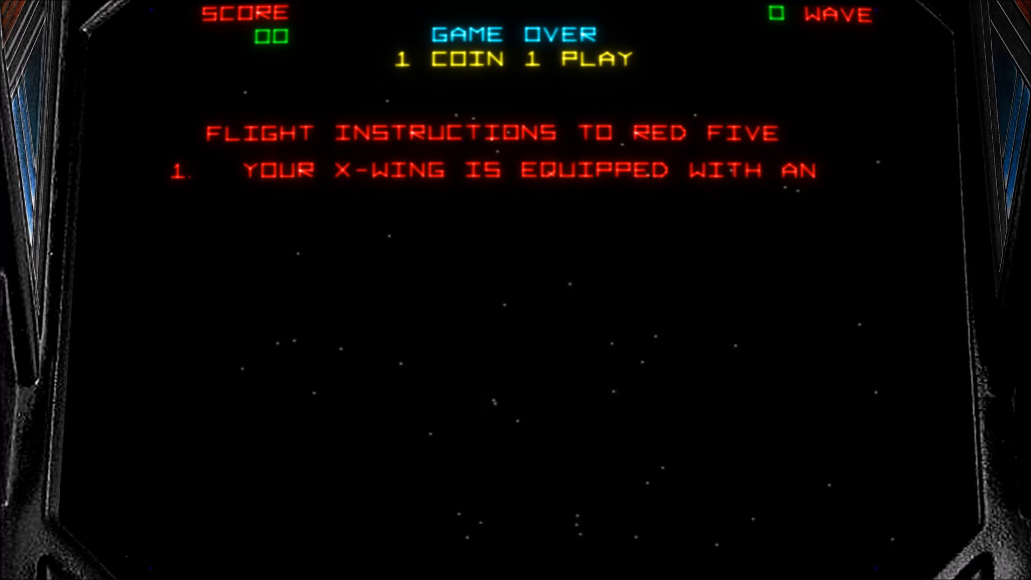
Insert a credit, start Star Wars, choose the Death Star wave and fire at the TIE fighters
key(5)
key(5)
key(ctrl)
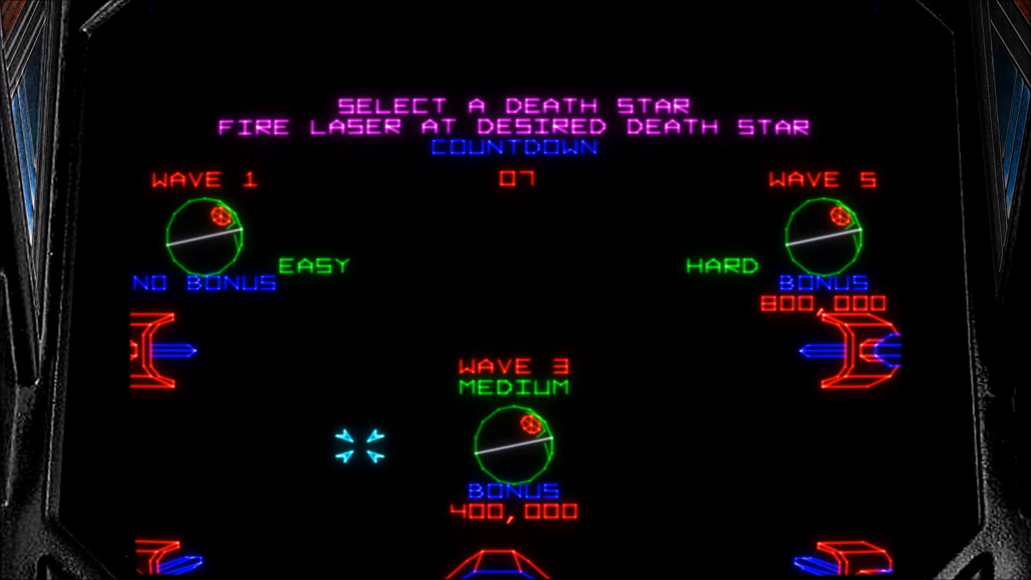
key(ctrl)
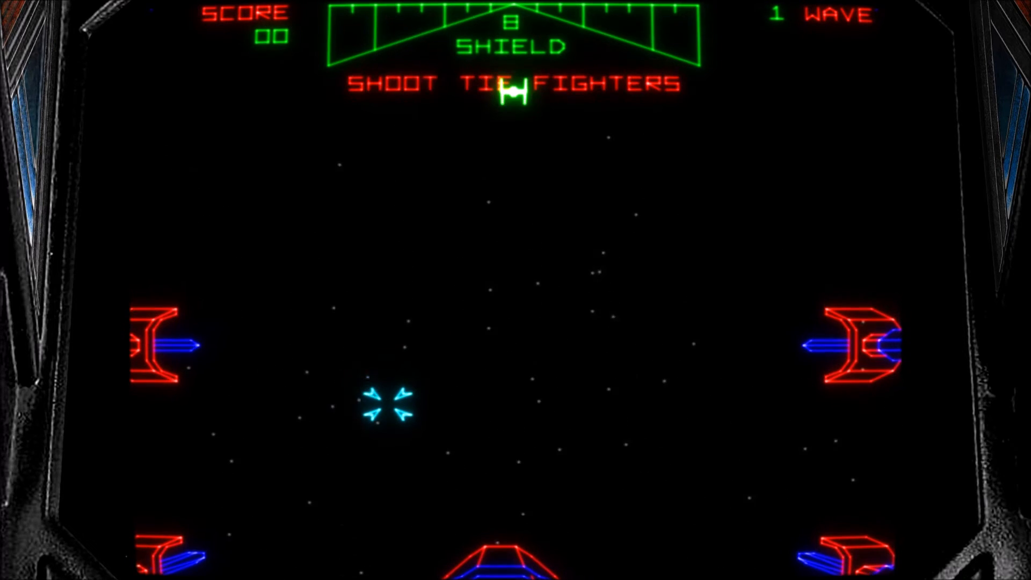
key(ctrl)
key(ctrl)
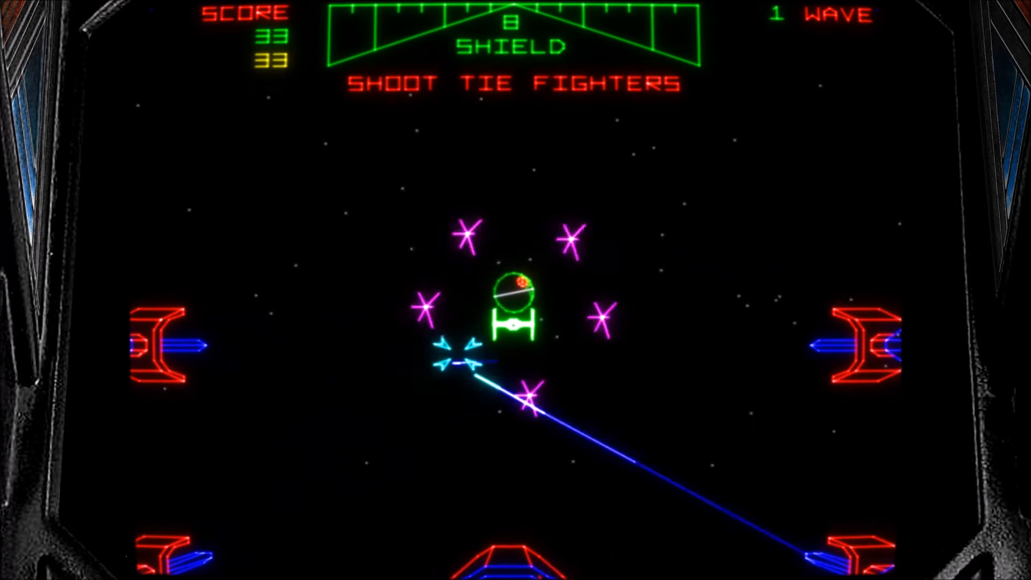
key(ctrl)
key(ctrl)
key(ctrl)
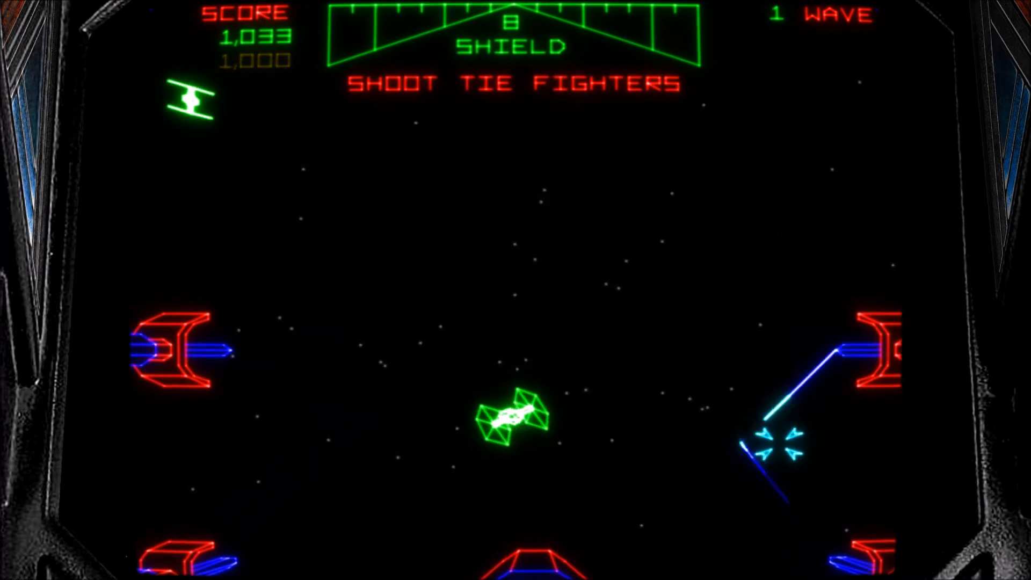
key(ctrl)
key(ctrl)
key(ctrl)
key(ctrl)
key(ctrl)
key(ctrl)
key(ctrl)
key(ctrl)
key(ctrl)
key(ctrl)
key(ctrl)
key(ctrl)
key(ctrl)
key(ctrl)
key(ctrl)
key(ctrl)
key(ctrl)
key(ctrl)
key(ctrl)
Steer the crosshair down-left, then quit Star Wars back to the Custom game list
key(Left)
key(Down)
key(Escape)
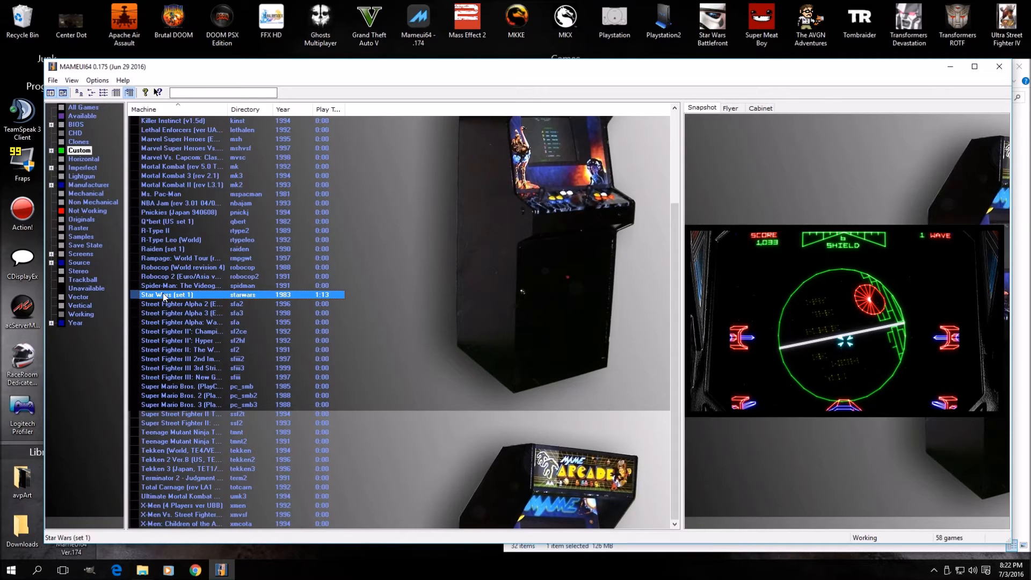
Move the list selection onto Street Fighter Alpha 2 (Euro) and run it
key(Down)
key(Down)
key(Up)
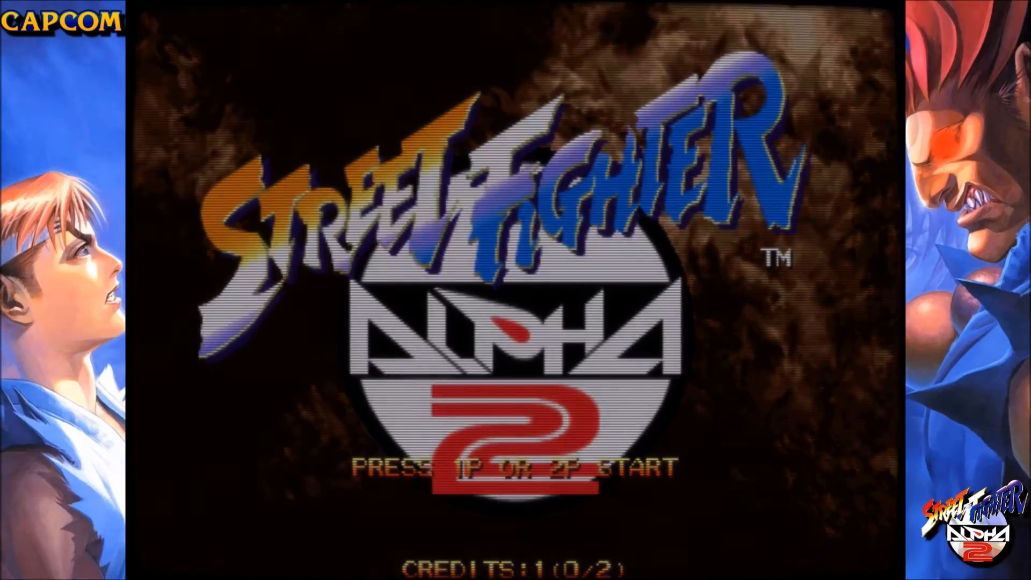
Start a 1P game, pick Ryu from the character grid and confirm turbo game speed
key(1)
key(Right)
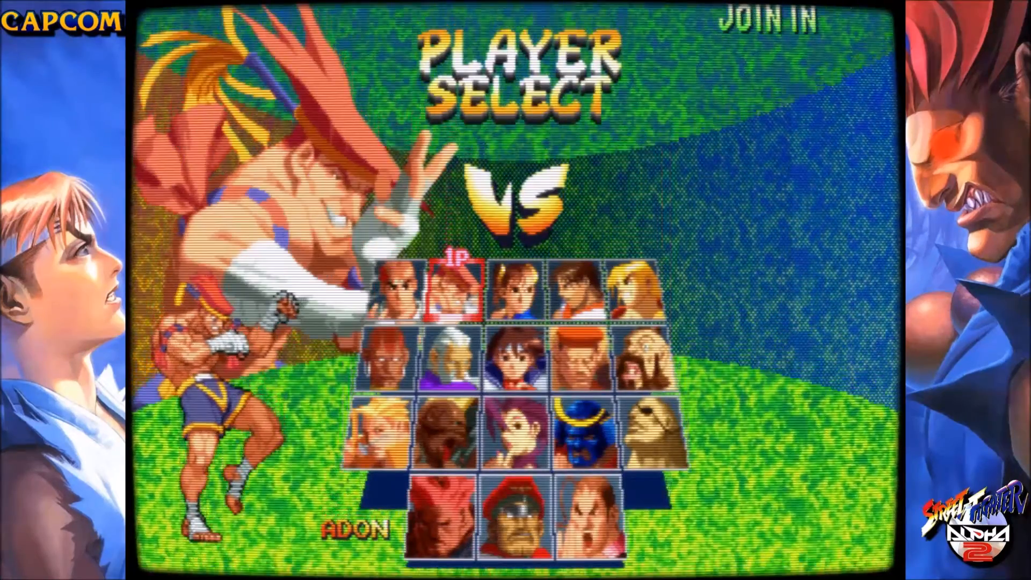
key(Left)
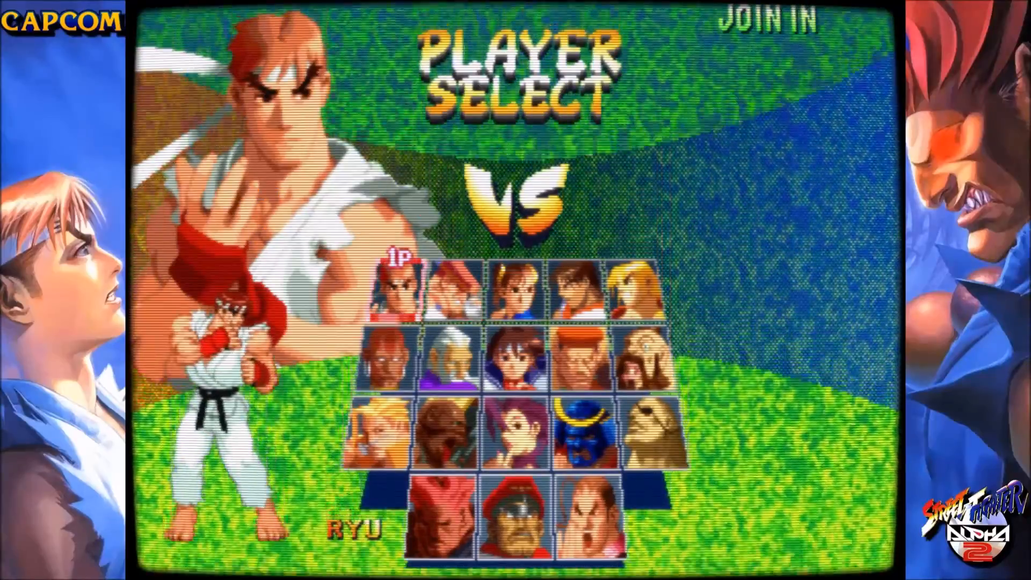
key(ctrl)
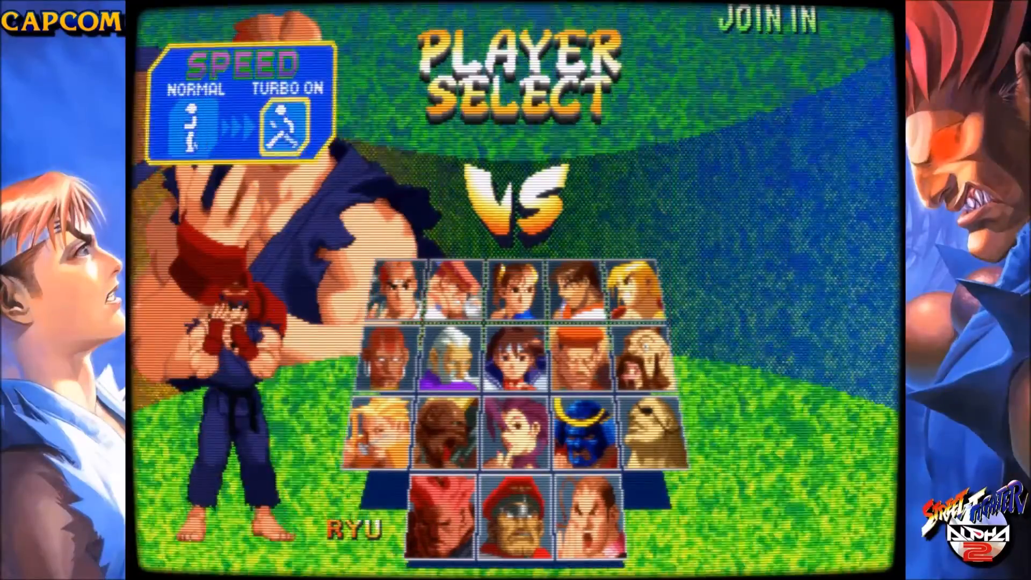
key(ctrl)
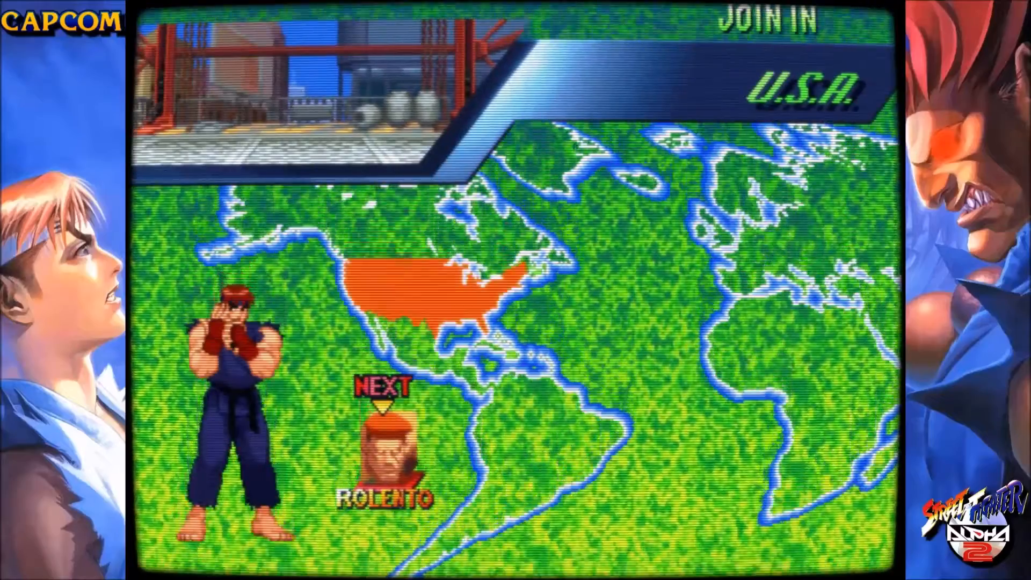